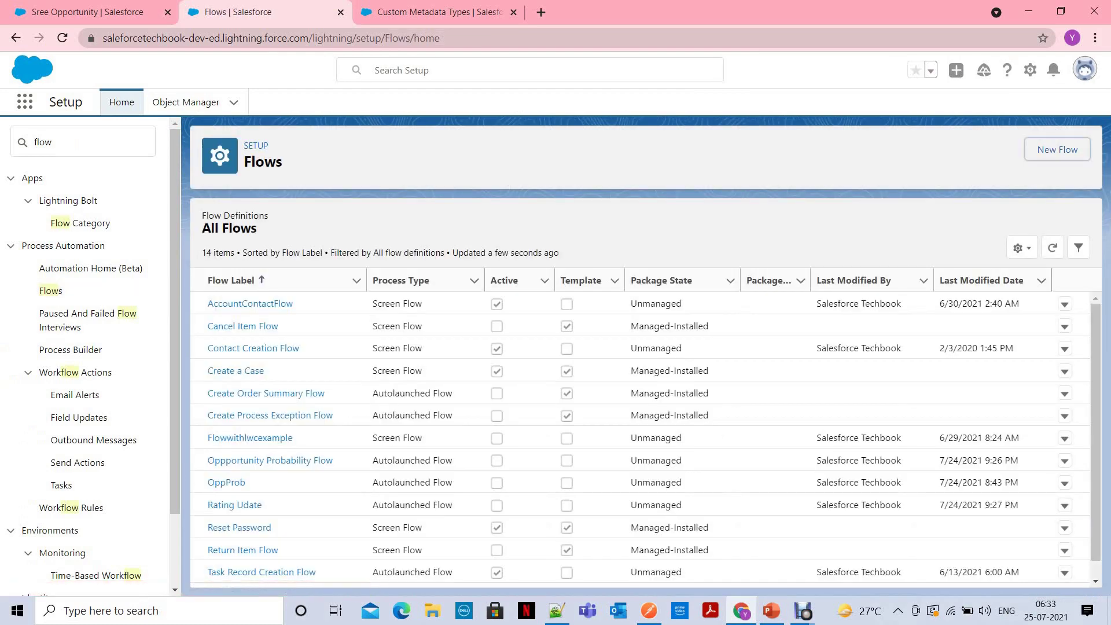
Create a new flow of the Record-Triggered Flow type.
{"action": "left_click", "coordinate": [1058, 149]}
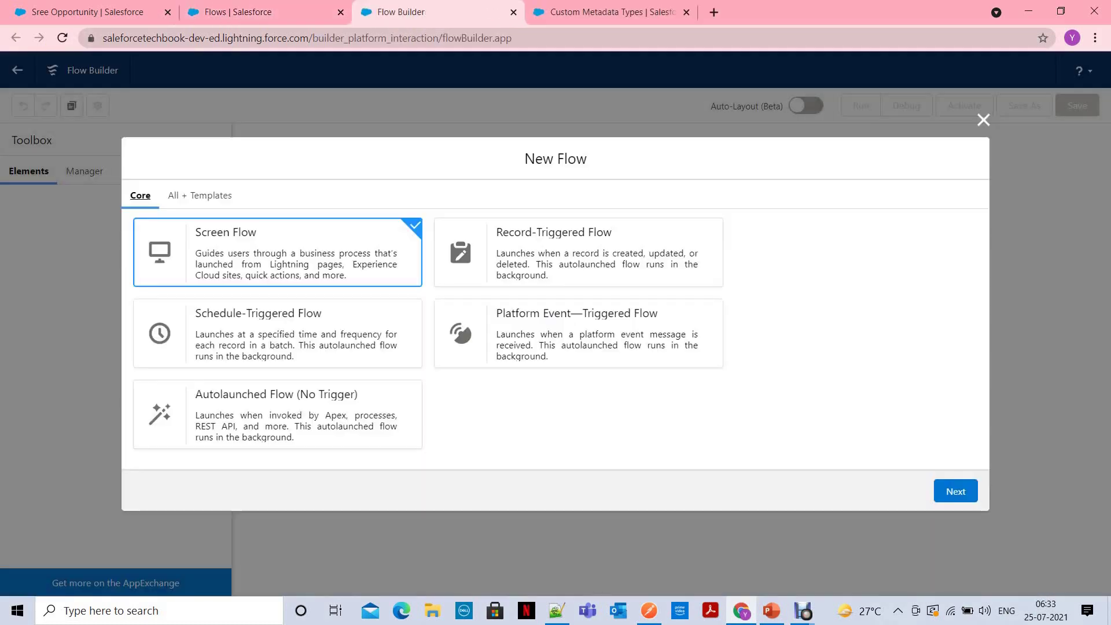
{"action": "left_click", "coordinate": [578, 252]}
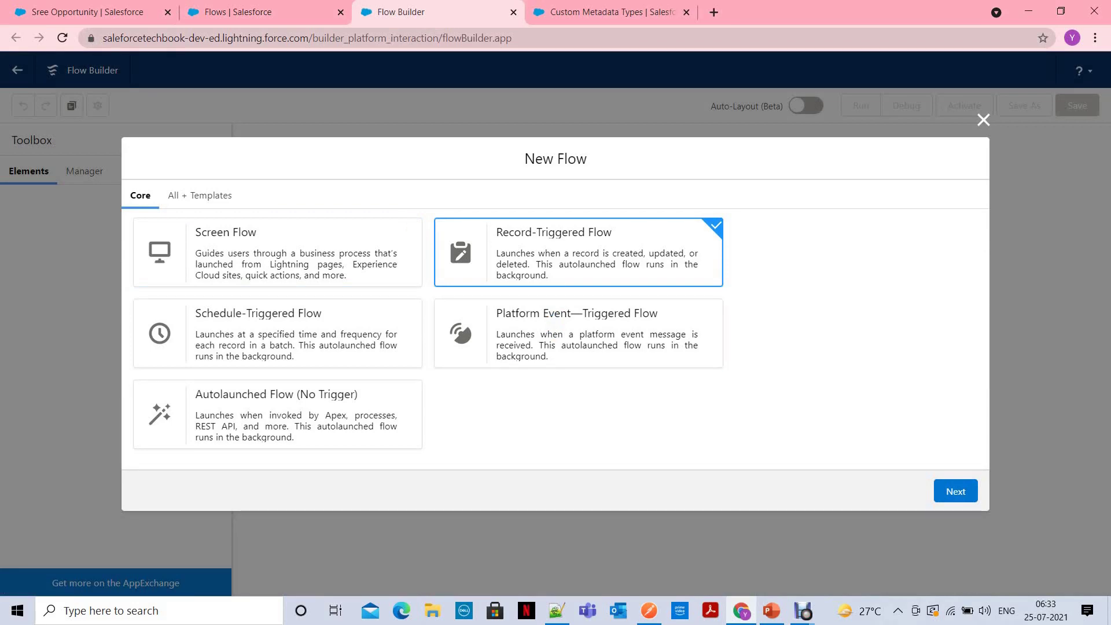
{"action": "left_click", "coordinate": [955, 491]}
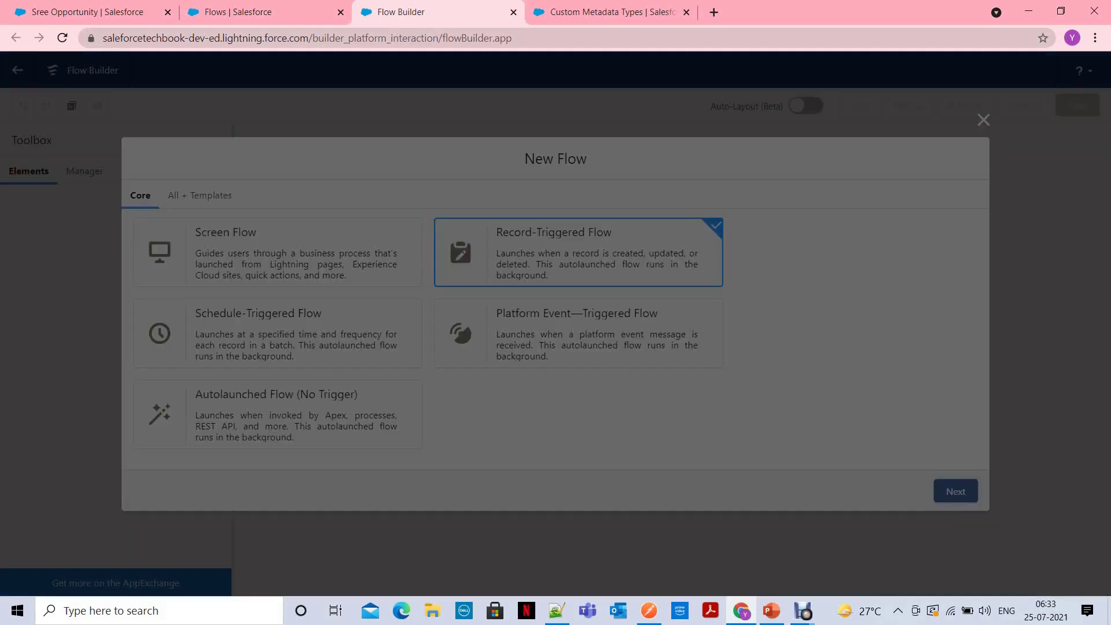
{"action": "left_click", "coordinate": [668, 331]}
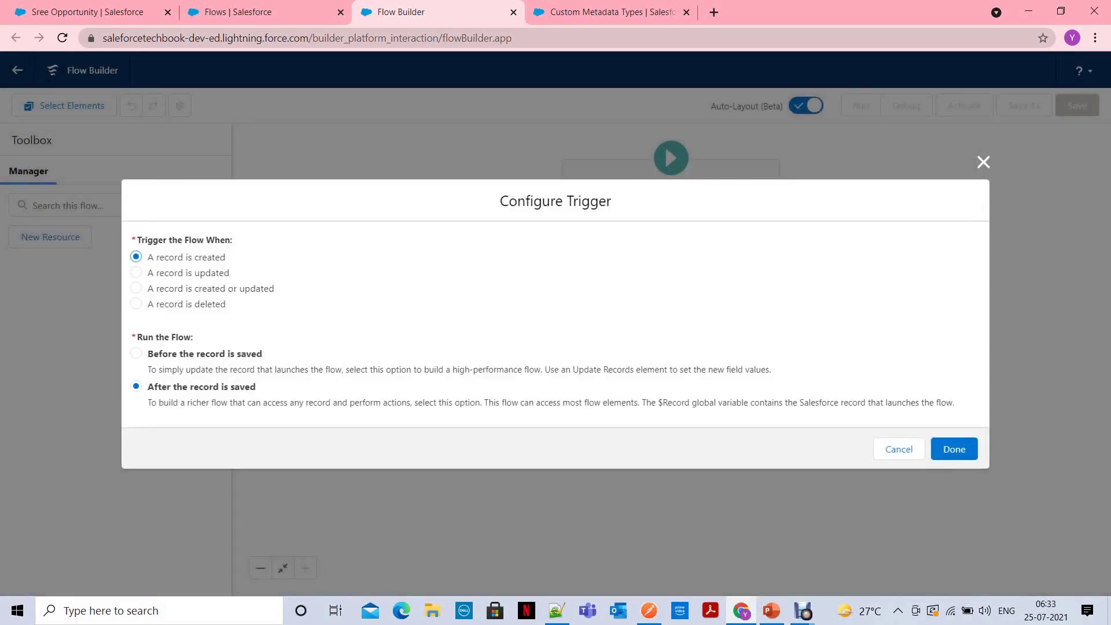
Configure the trigger to fire when a record is created and run the flow before the record is saved.
{"action": "left_click", "coordinate": [136, 288]}
{"action": "left_click", "coordinate": [136, 257]}
{"action": "left_click", "coordinate": [136, 354]}
{"action": "left_click", "coordinate": [954, 449]}
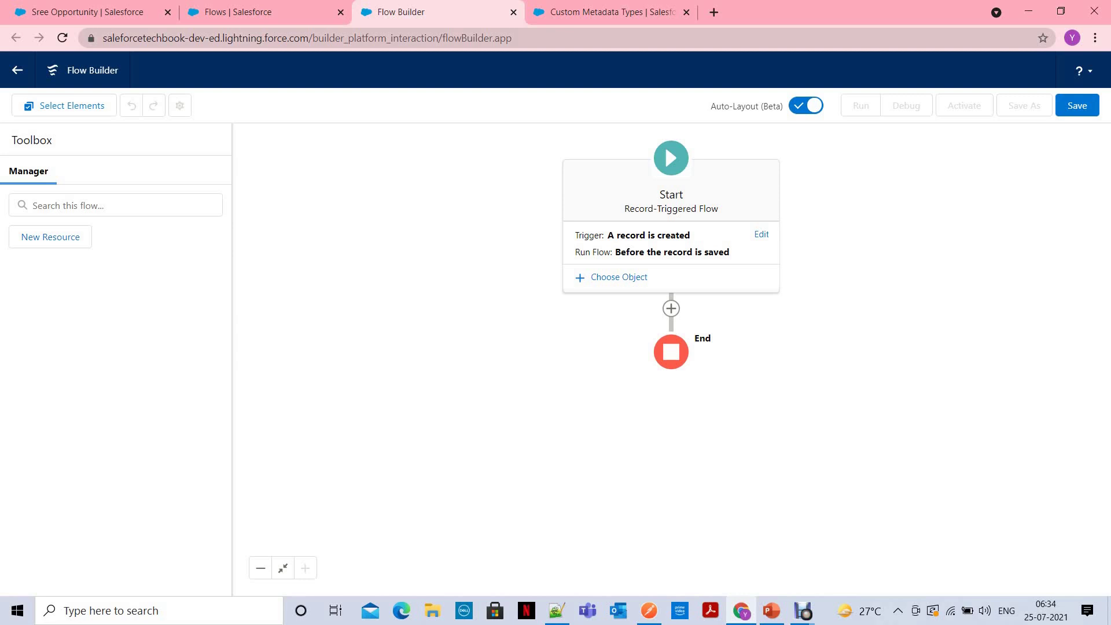
Review the trigger configuration of the flow's Start element.
{"action": "left_click", "coordinate": [761, 235]}
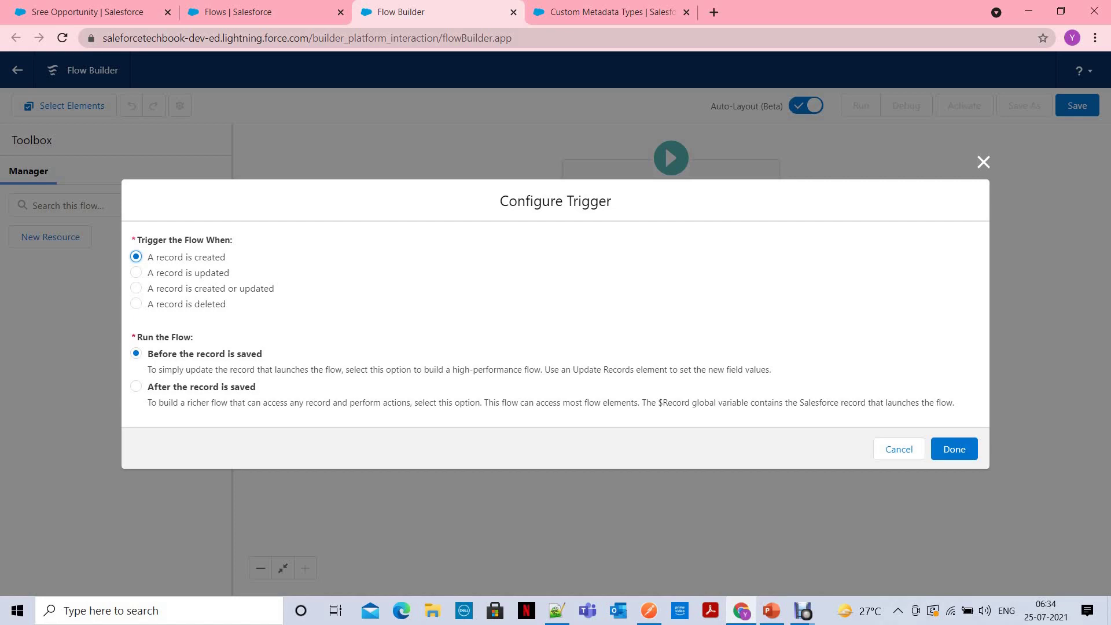
{"action": "left_click", "coordinate": [954, 449]}
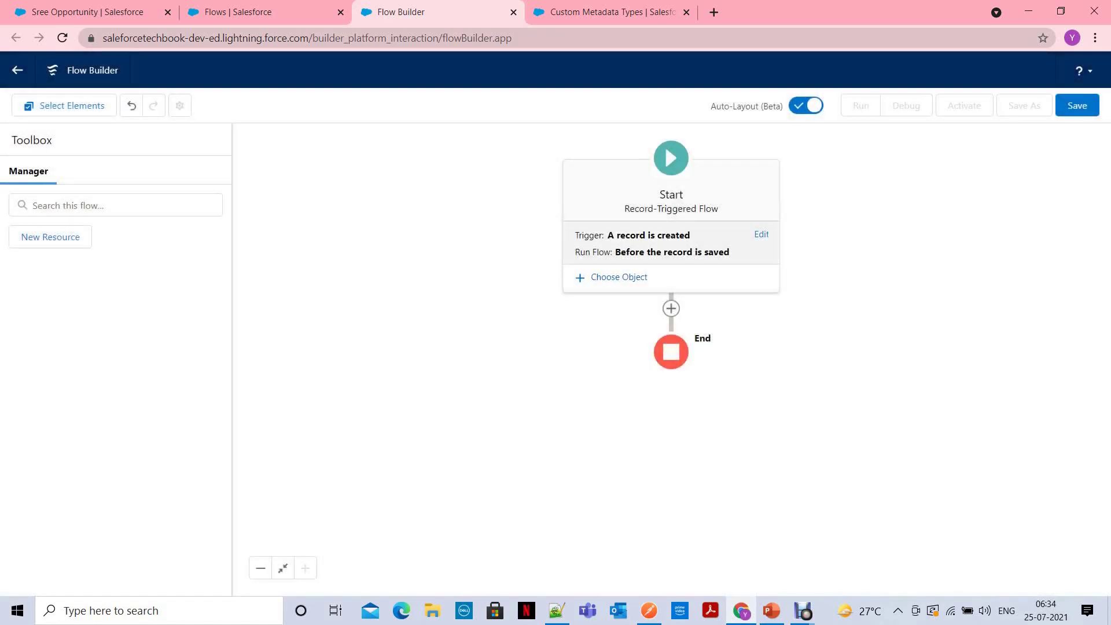
{"action": "left_click", "coordinate": [761, 234]}
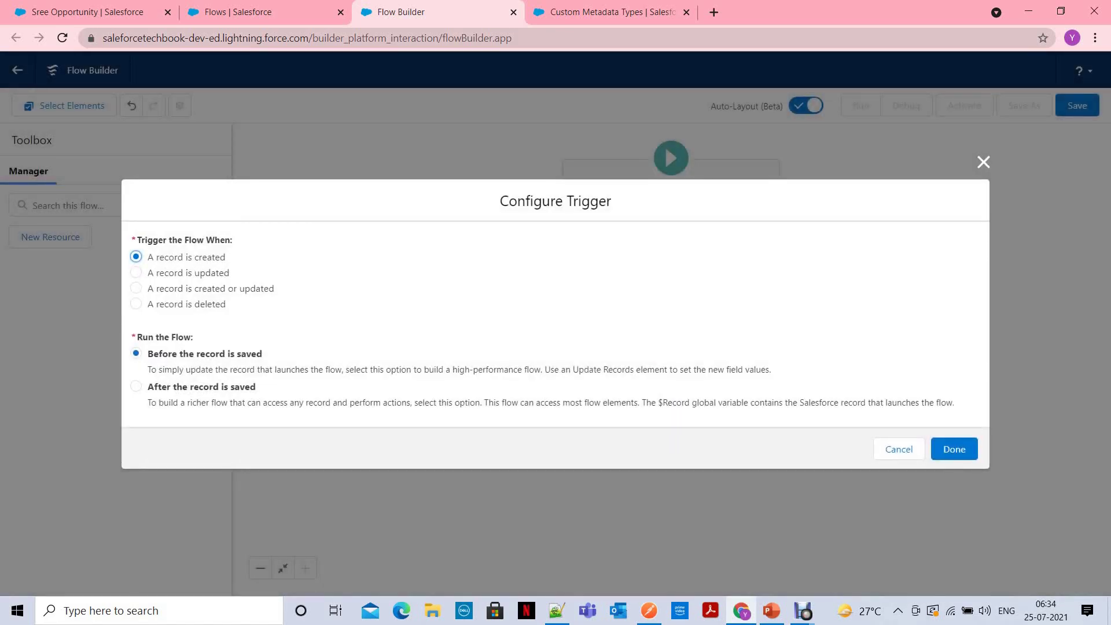
{"action": "left_click", "coordinate": [954, 449]}
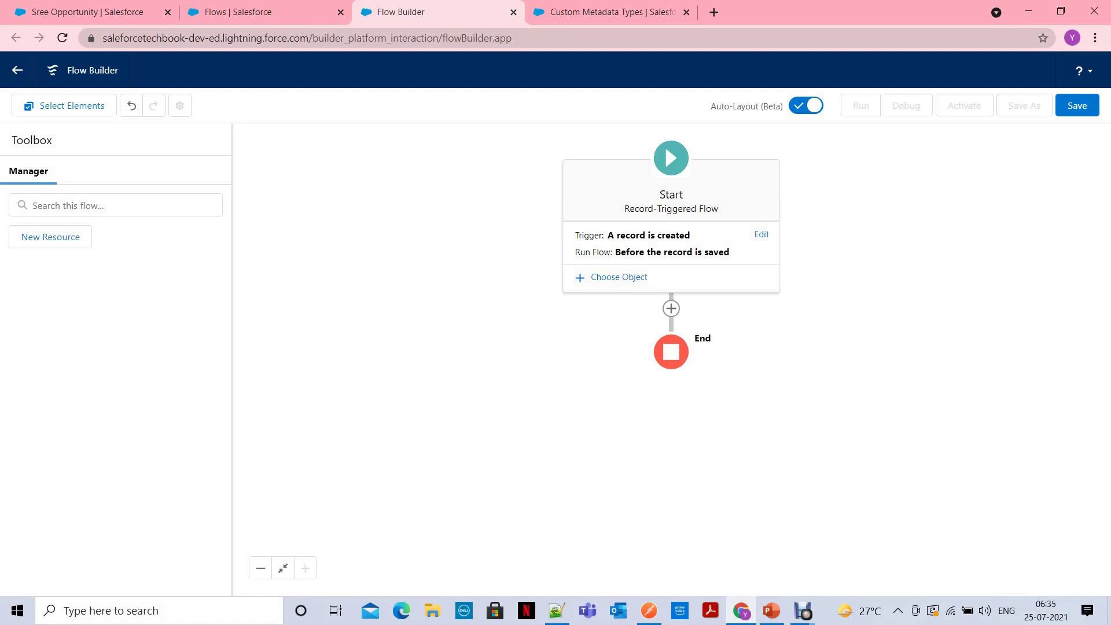
Choose Account as the triggering object, with the condition that Type Equals Customer - Direct.
{"action": "left_click", "coordinate": [619, 278]}
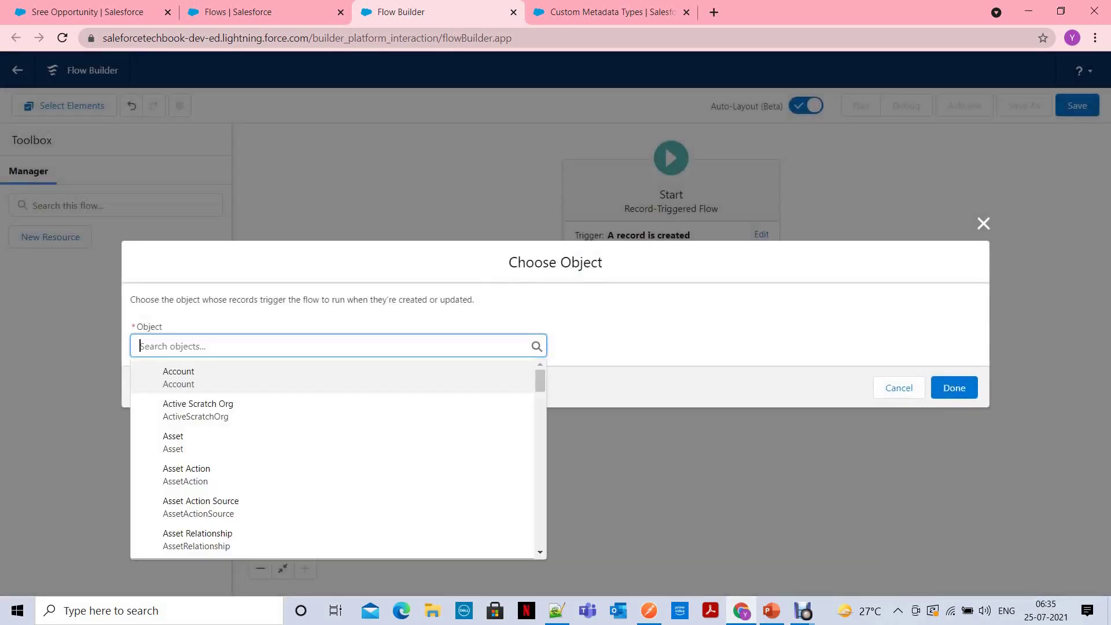
{"action": "left_click", "coordinate": [178, 377]}
{"action": "left_click", "coordinate": [318, 379]}
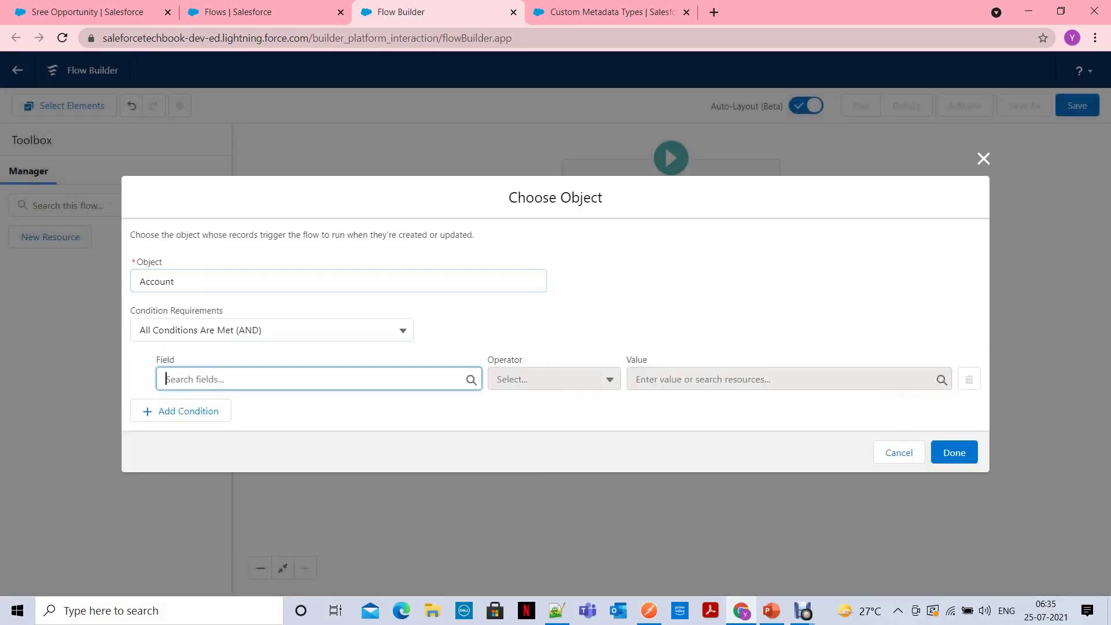
{"action": "type", "text": "Type"}
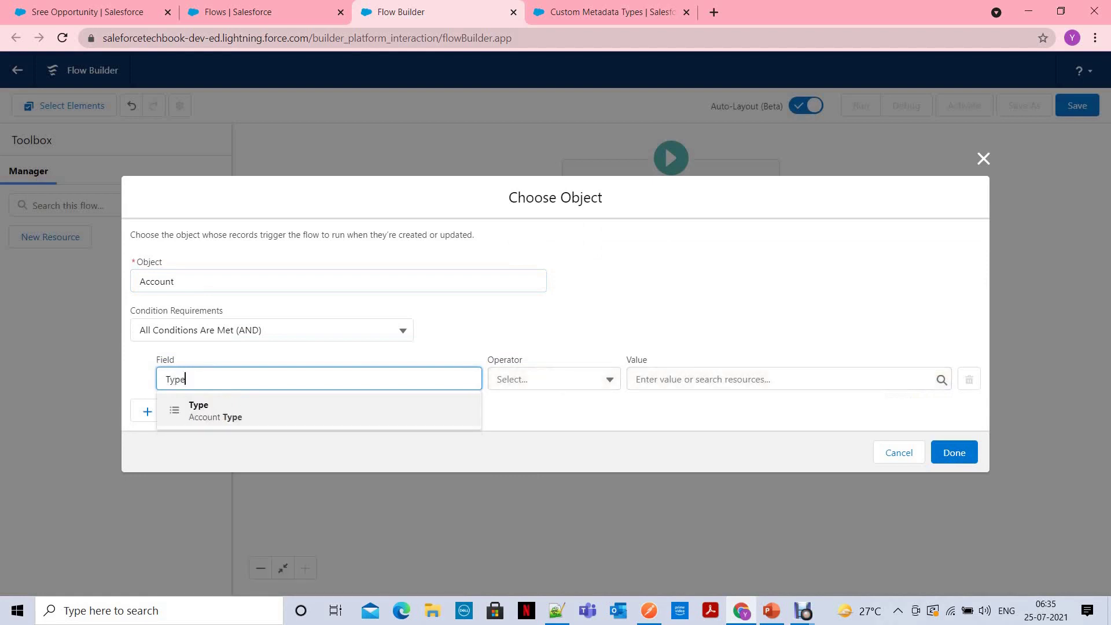
{"action": "key", "text": "Return"}
{"action": "left_click", "coordinate": [554, 379]}
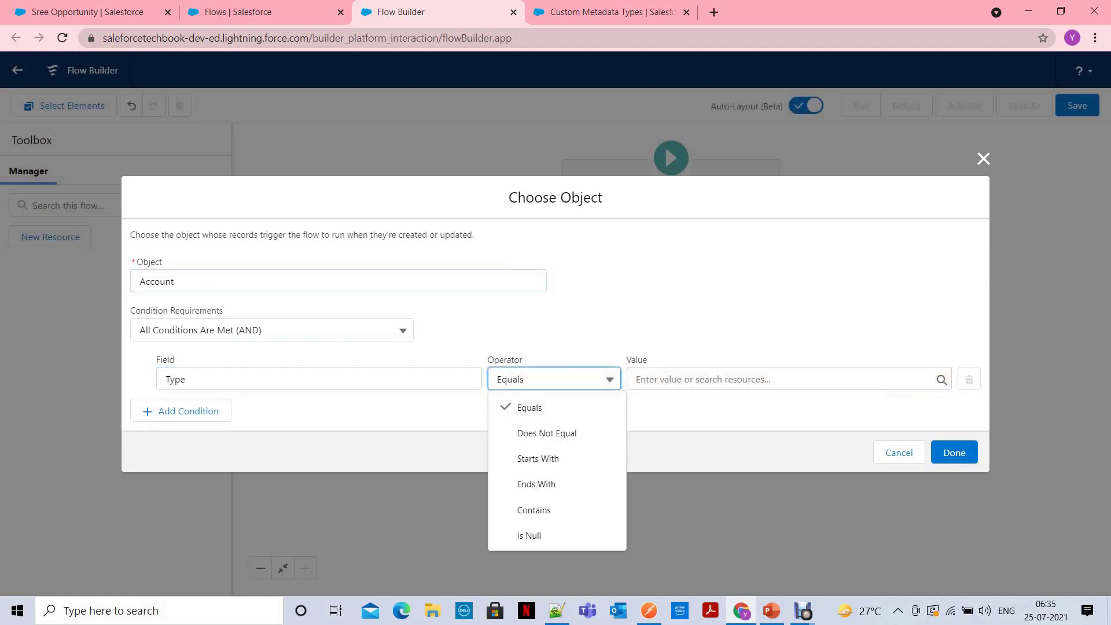
{"action": "left_click", "coordinate": [788, 379]}
{"action": "key", "text": "Down"}
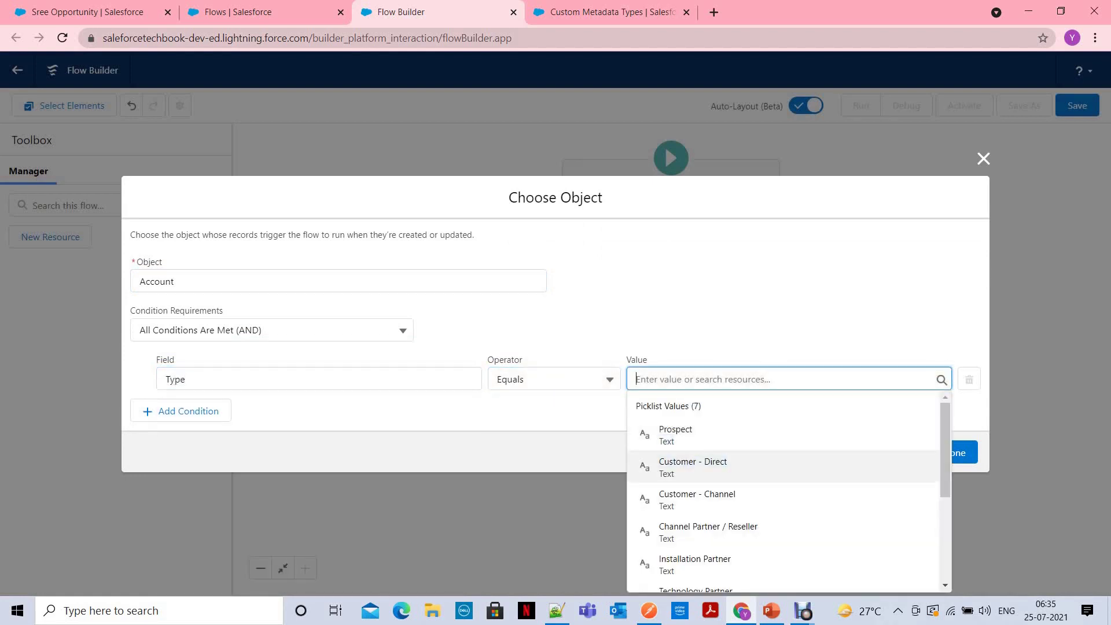
{"action": "key", "text": "Return"}
{"action": "left_click", "coordinate": [954, 452]}
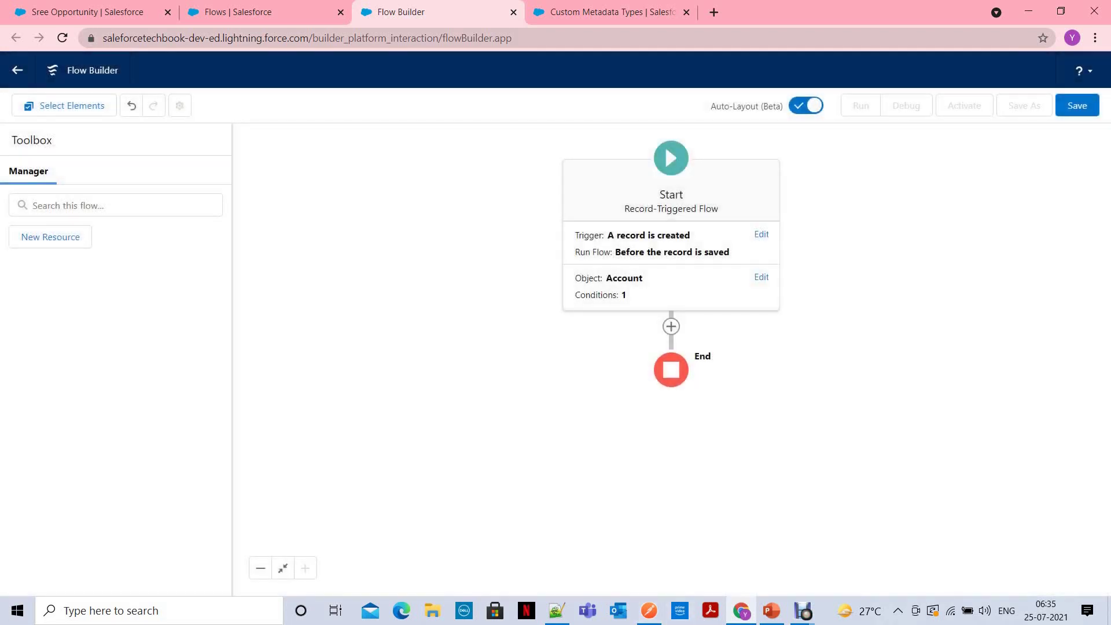
Add an Assignment element labelled "Rating update" between the Start and End elements.
{"action": "left_click", "coordinate": [672, 326]}
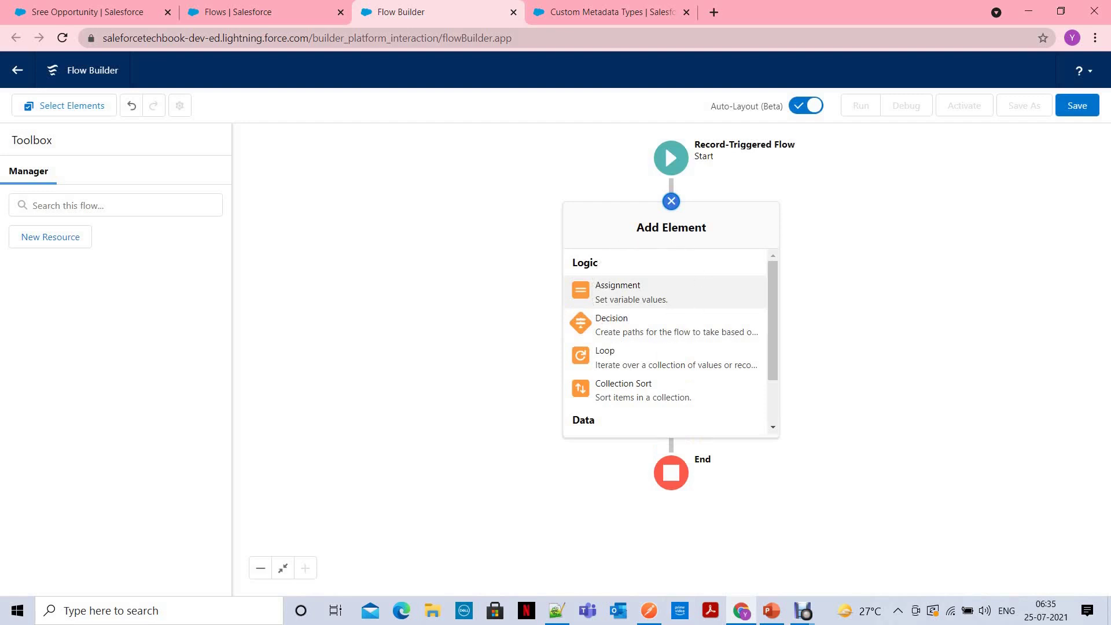
{"action": "left_click", "coordinate": [617, 291]}
{"action": "type", "text": "Rating"}
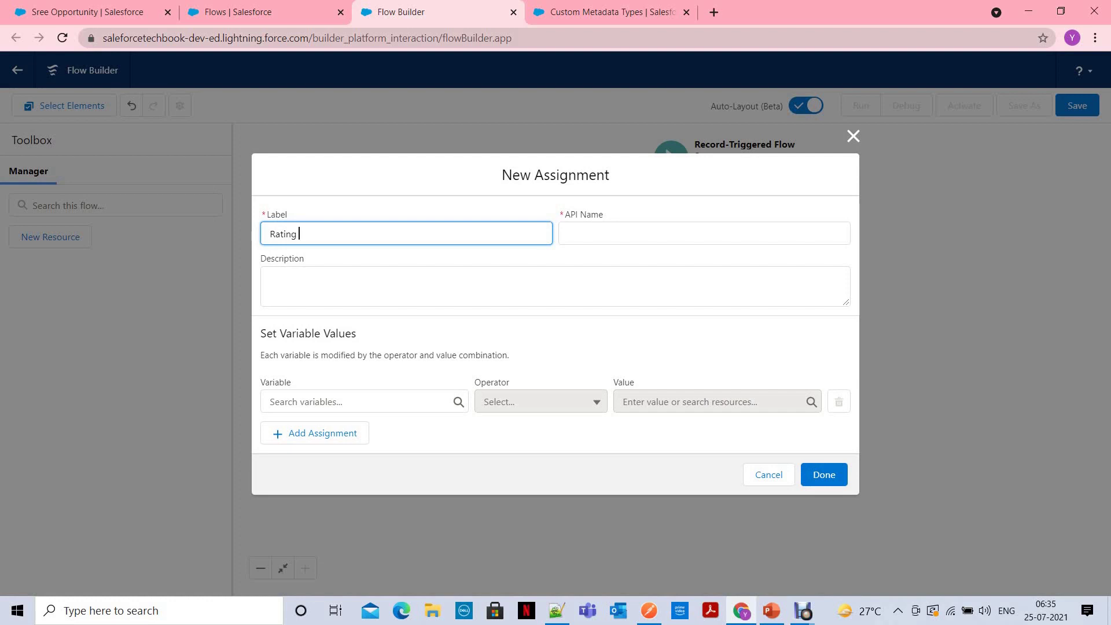
{"action": "type", "text": " update"}
{"action": "key", "text": "Tab"}
{"action": "key", "text": "Tab"}
{"action": "key", "text": "Tab"}
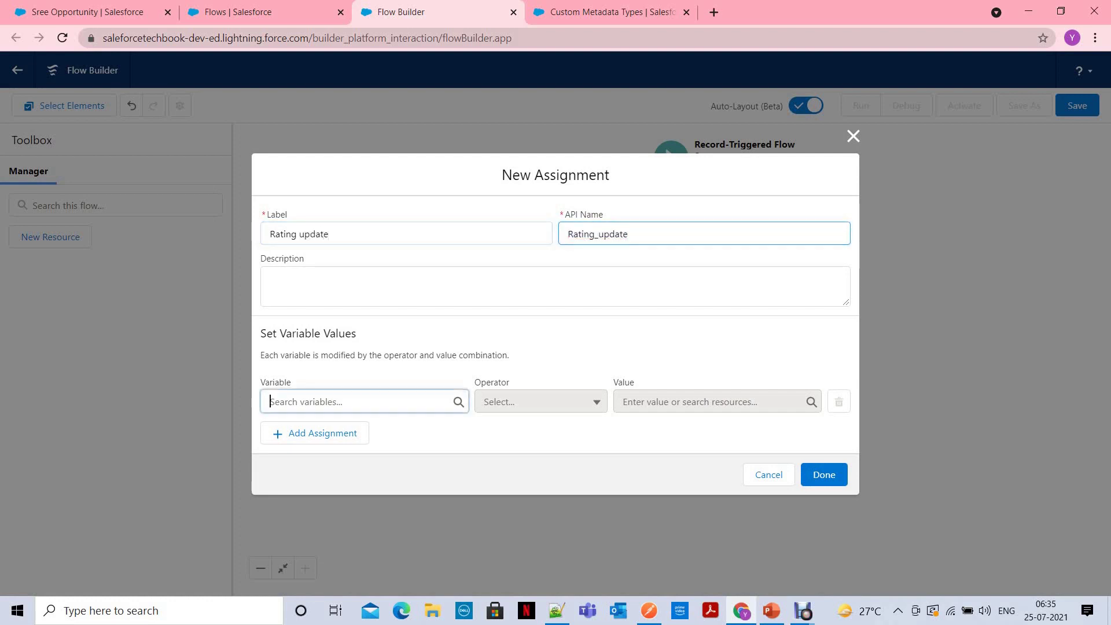
Set the assignment's variable $Record > Account Rating to equal Hot and finish the element.
{"action": "key", "text": "Down"}
{"action": "key", "text": "Down"}
{"action": "key", "text": "Return"}
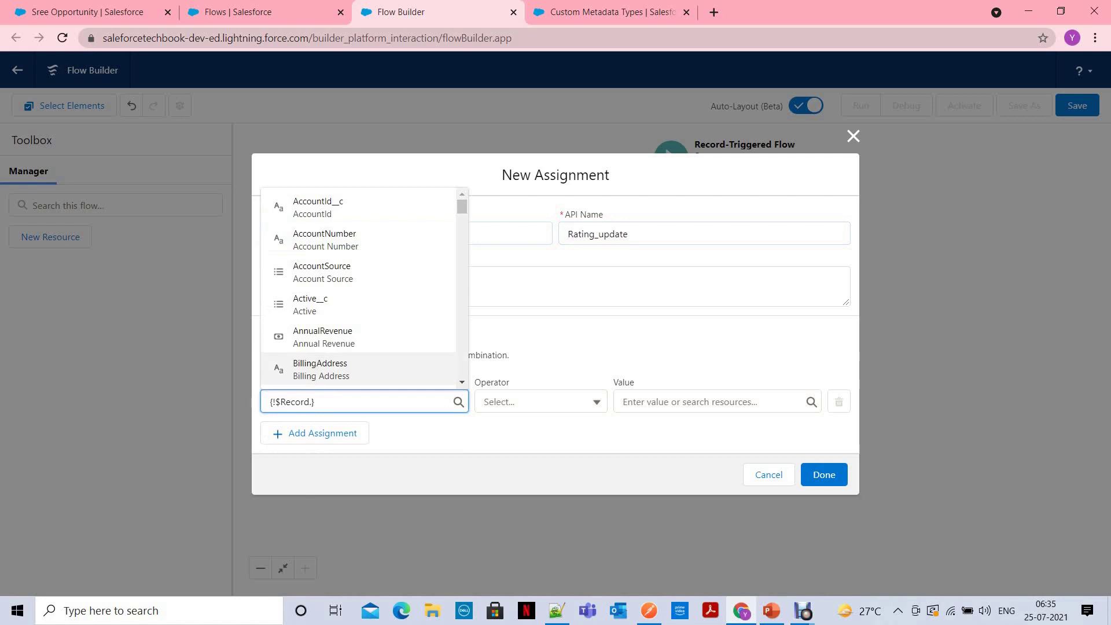
{"action": "type", "text": "Rating"}
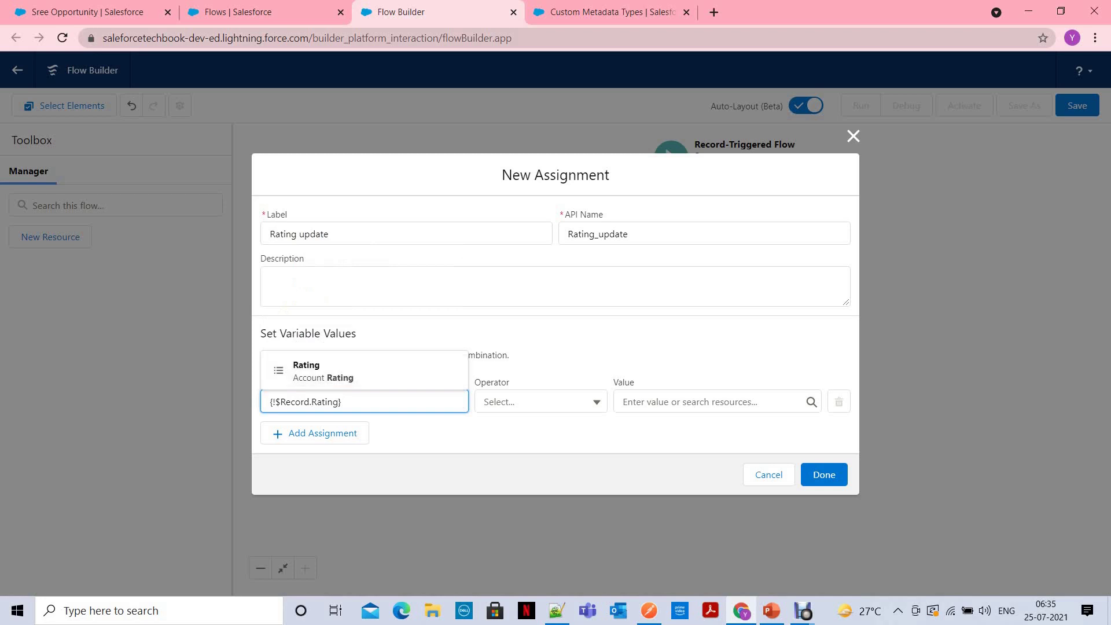
{"action": "key", "text": "Return"}
{"action": "left_click", "coordinate": [711, 402]}
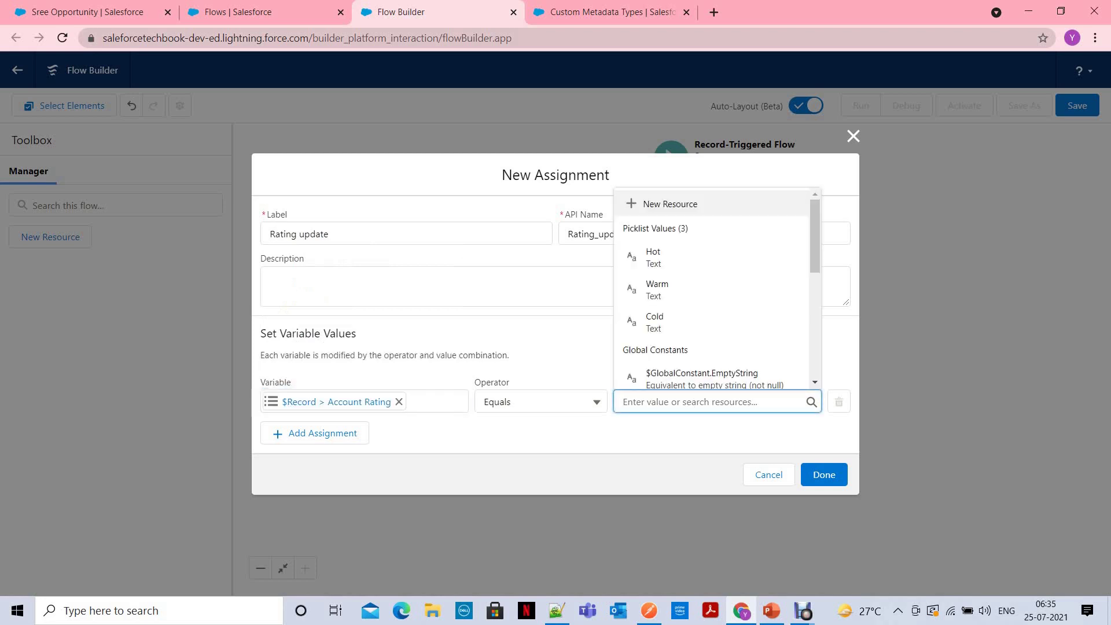
{"action": "key", "text": "Return"}
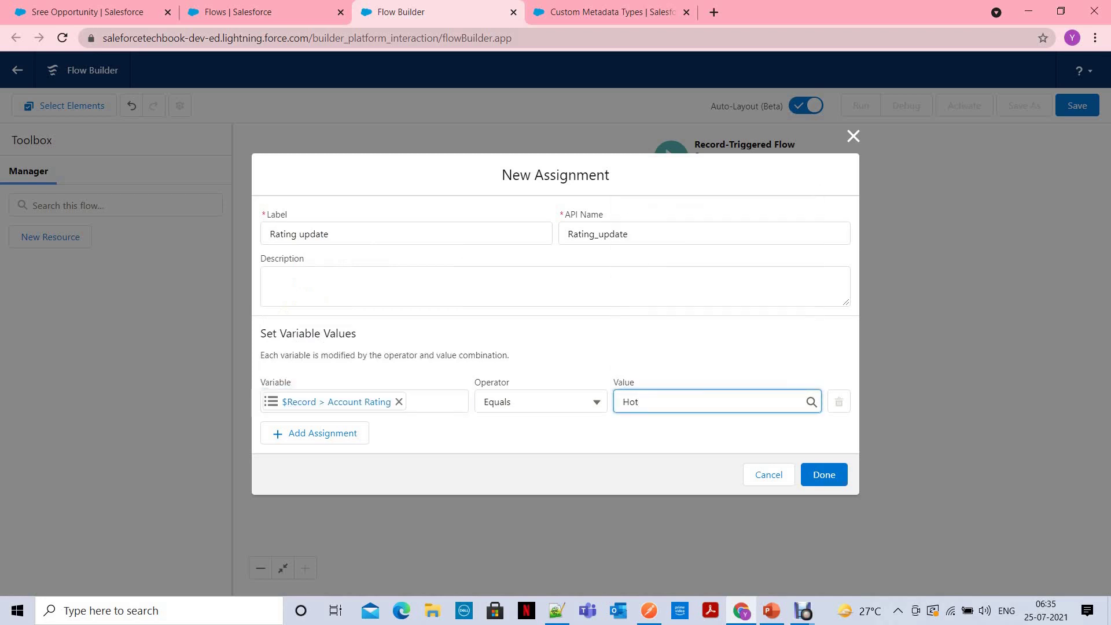
{"action": "left_click", "coordinate": [824, 475]}
Save the flow with the label "Account Rating update" and activate it.
{"action": "left_click", "coordinate": [1077, 105]}
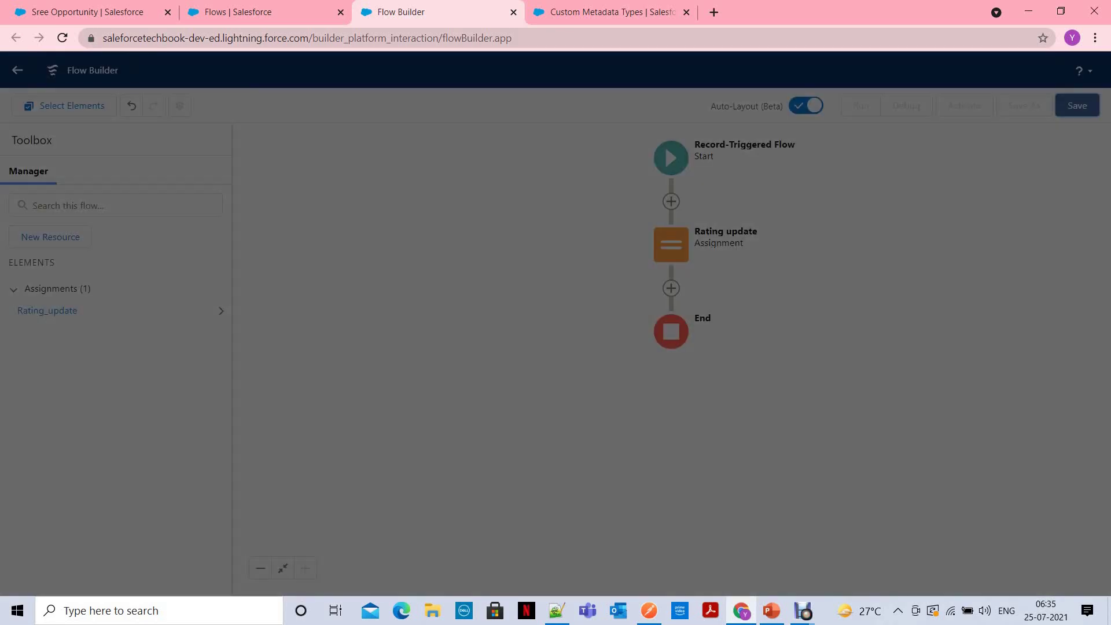
{"action": "type", "text": "R"}
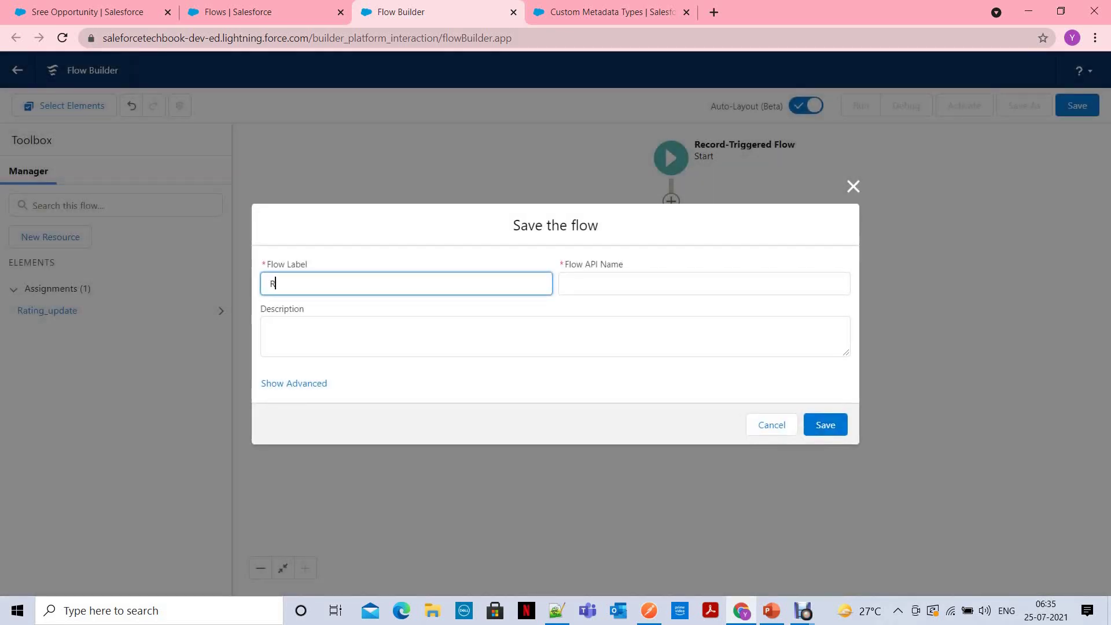
{"action": "key", "text": "BackSpace"}
{"action": "type", "text": "Account Ratring"}
{"action": "key", "text": "BackSpace"}
{"action": "key", "text": "BackSpace"}
{"action": "key", "text": "BackSpace"}
{"action": "key", "text": "BackSpace"}
{"action": "type", "text": "ing update"}
{"action": "key", "text": "Tab"}
{"action": "key", "text": "Return"}
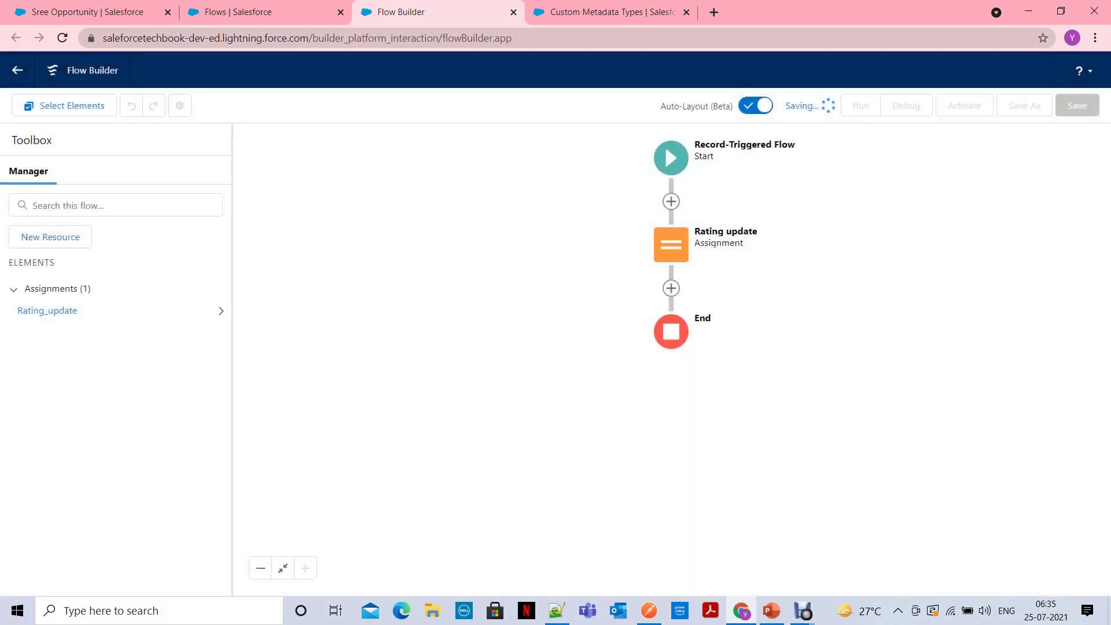
{"action": "left_click", "coordinate": [964, 106]}
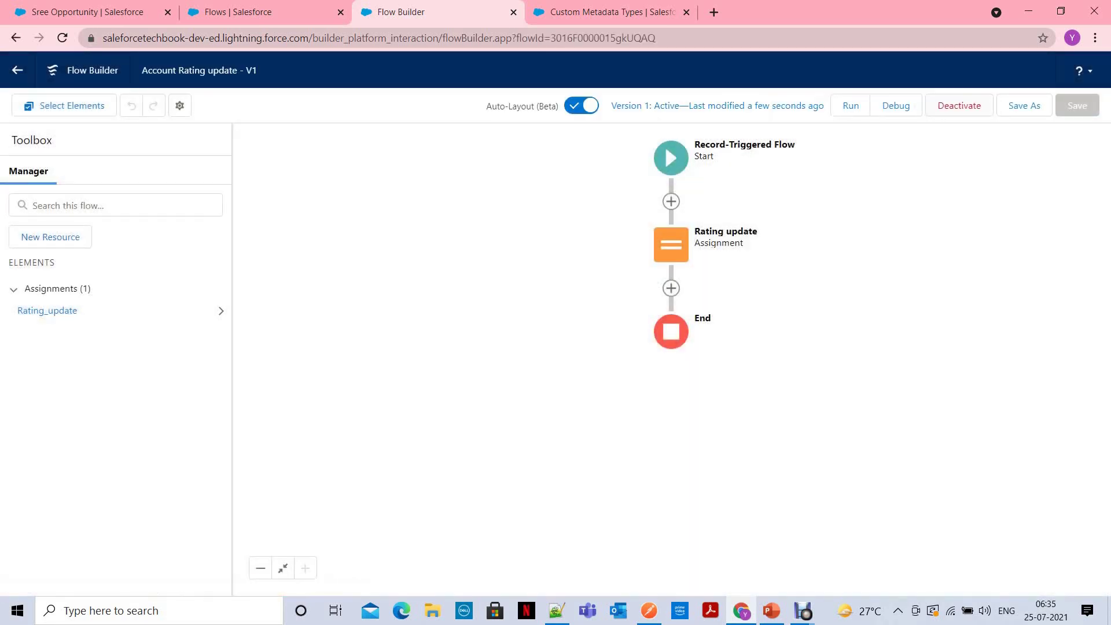
Start a new account record in the Sales app with the account name "Test Foundation 121".
{"action": "left_click", "coordinate": [87, 11]}
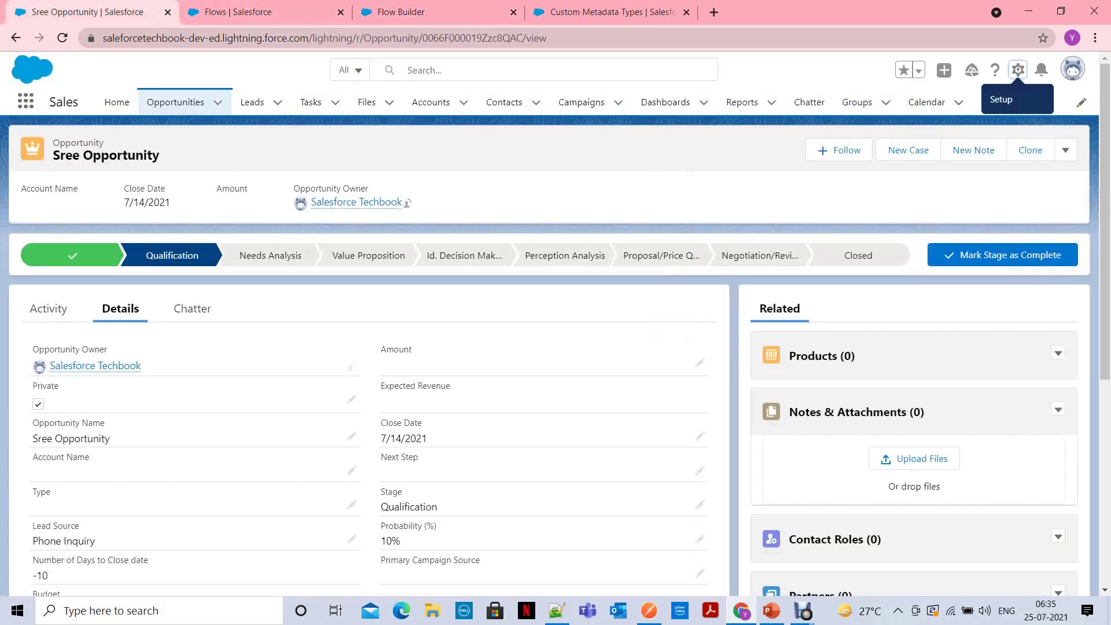
{"action": "left_click", "coordinate": [431, 102]}
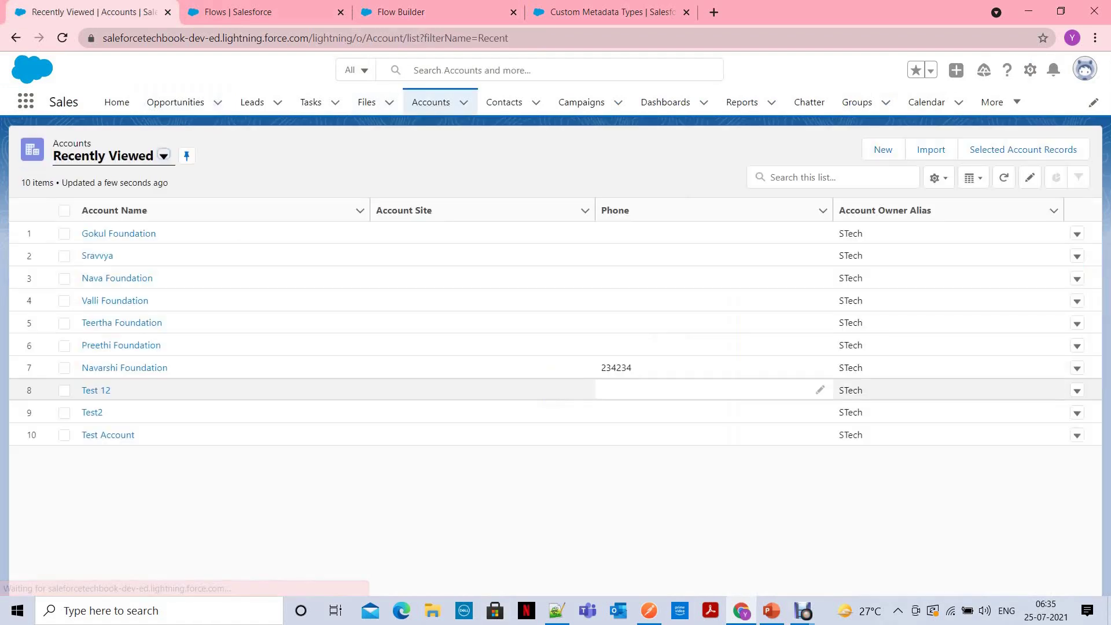
{"action": "left_click", "coordinate": [884, 149]}
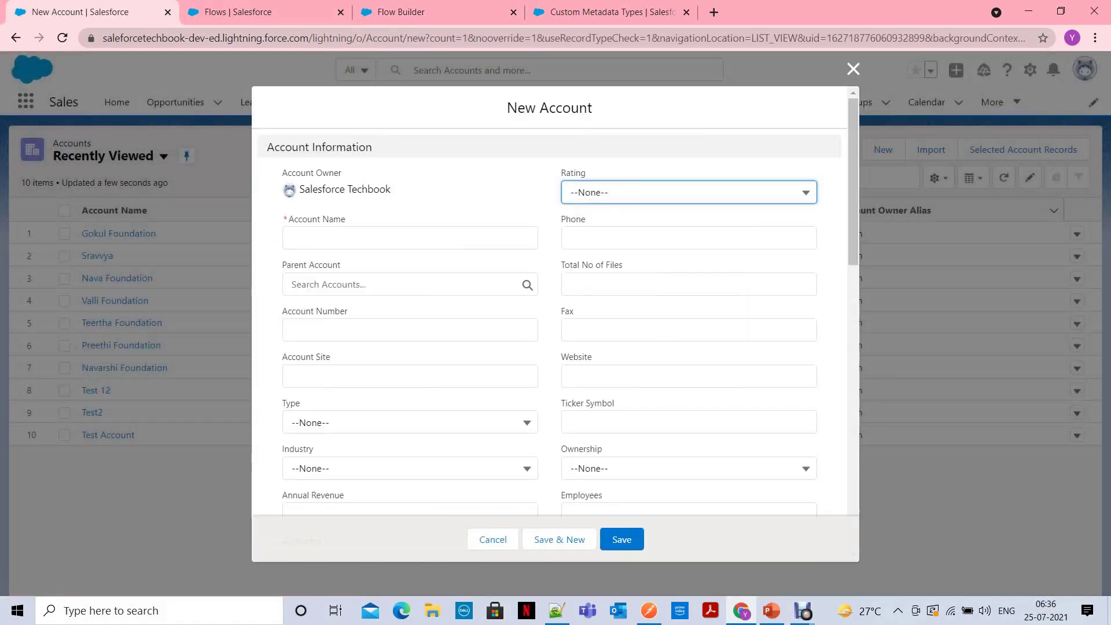
{"action": "left_click", "coordinate": [292, 238]}
{"action": "type", "text": "Test Acou"}
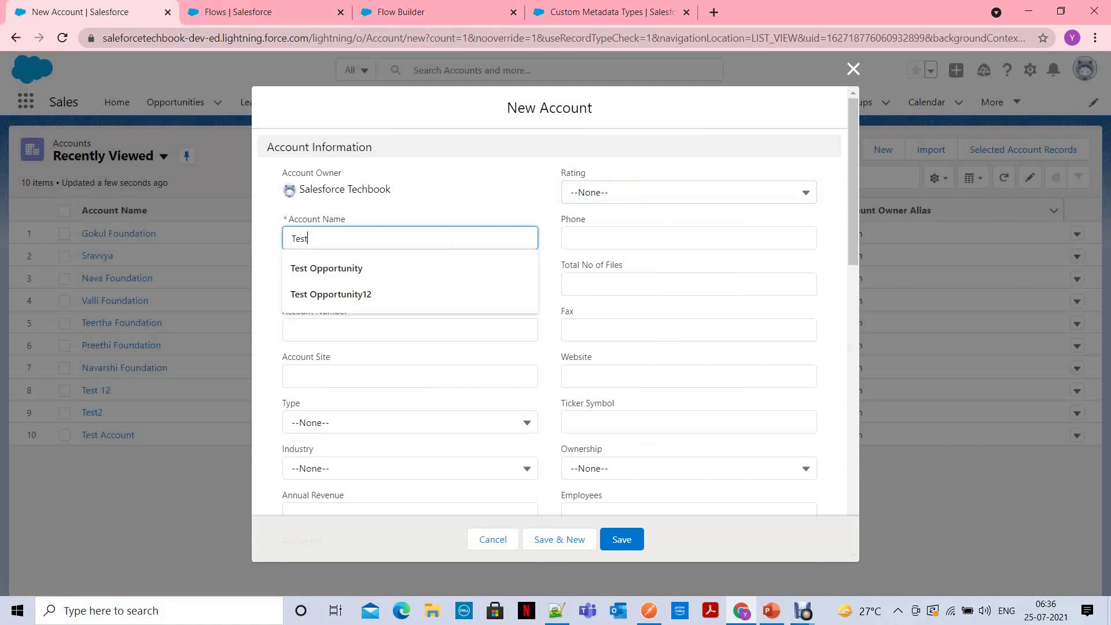
{"action": "key", "text": "BackSpace"}
{"action": "key", "text": "BackSpace"}
{"action": "key", "text": "BackSpace"}
{"action": "key", "text": "BackSpace"}
{"action": "type", "text": "Foundation 121"}
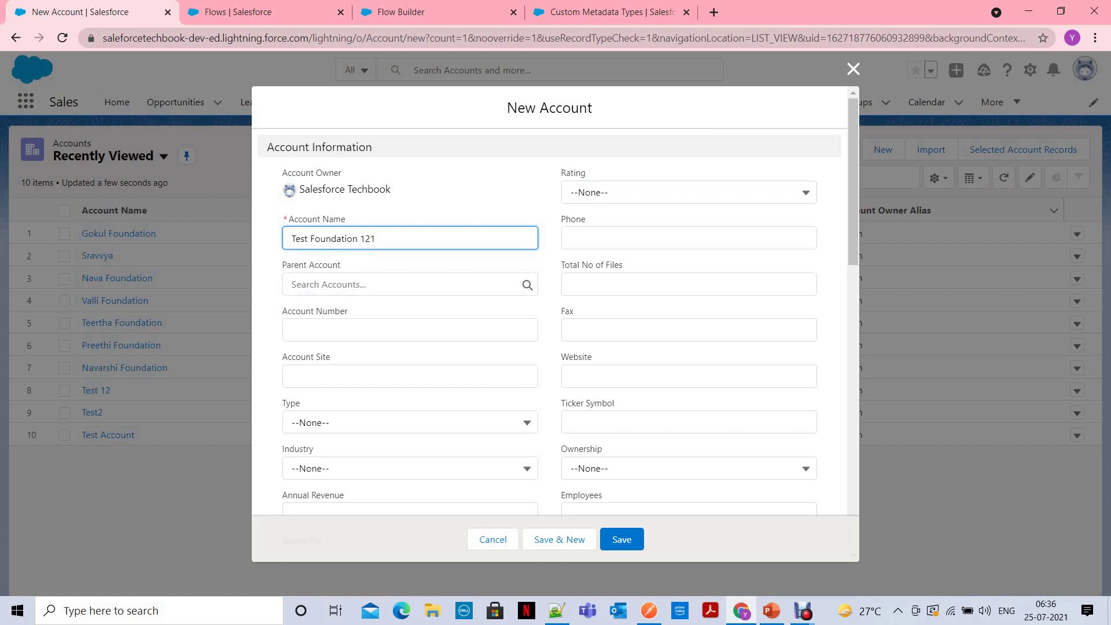
Set the new account's Type to Customer - Direct, save the record and show its details.
{"action": "scroll", "coordinate": [549, 301], "scroll_direction": "down", "scroll_amount": 1}
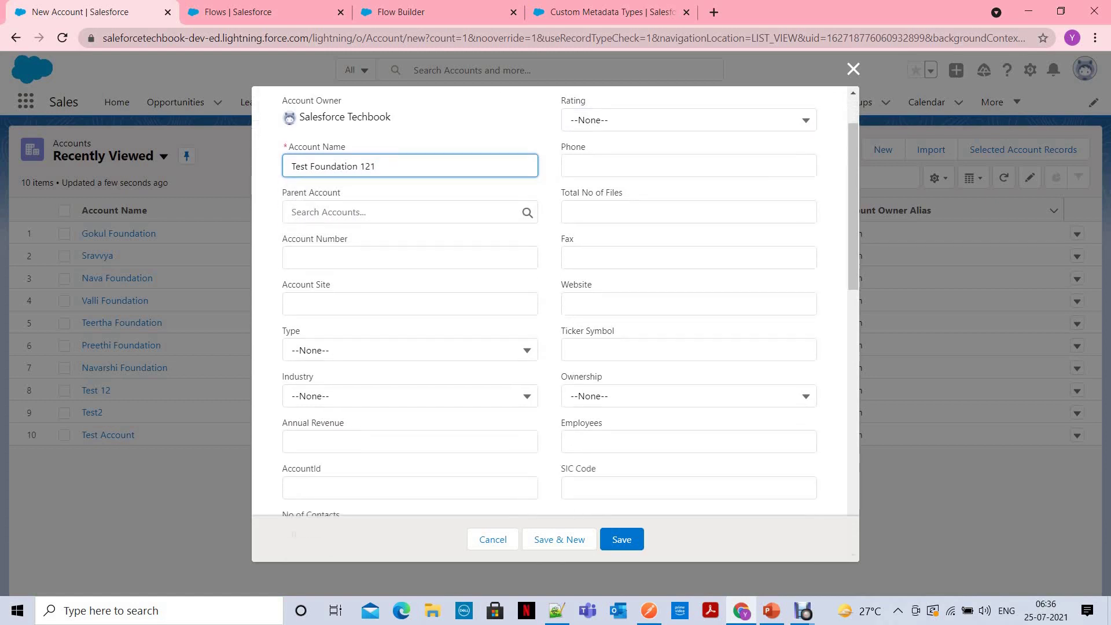
{"action": "left_click", "coordinate": [409, 350]}
{"action": "key", "text": "Down"}
{"action": "key", "text": "Down"}
{"action": "key", "text": "Return"}
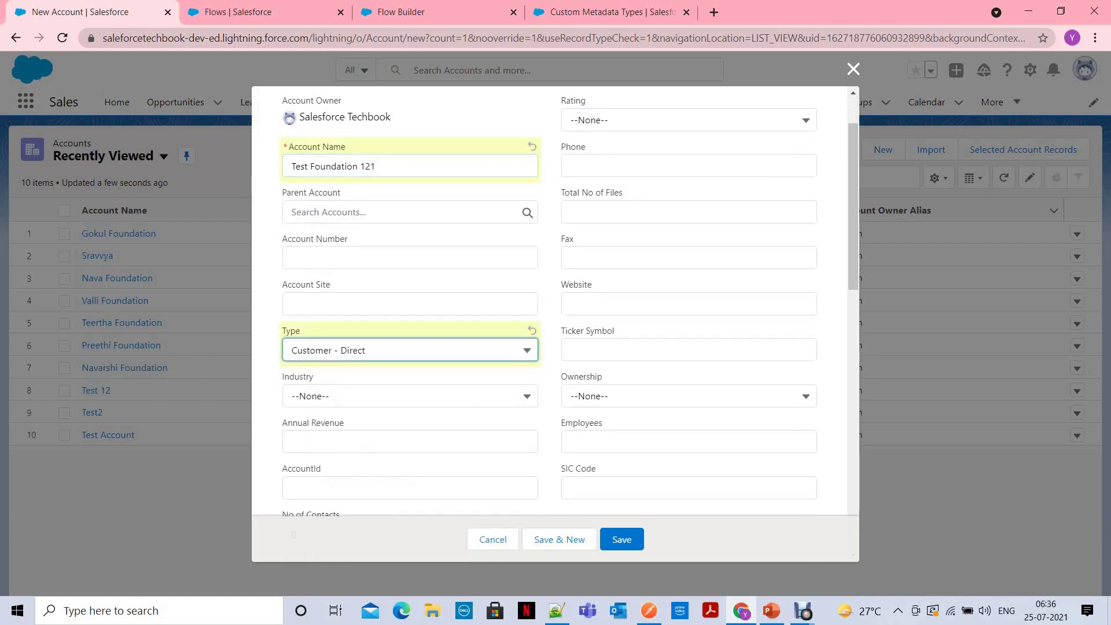
{"action": "left_click", "coordinate": [621, 539]}
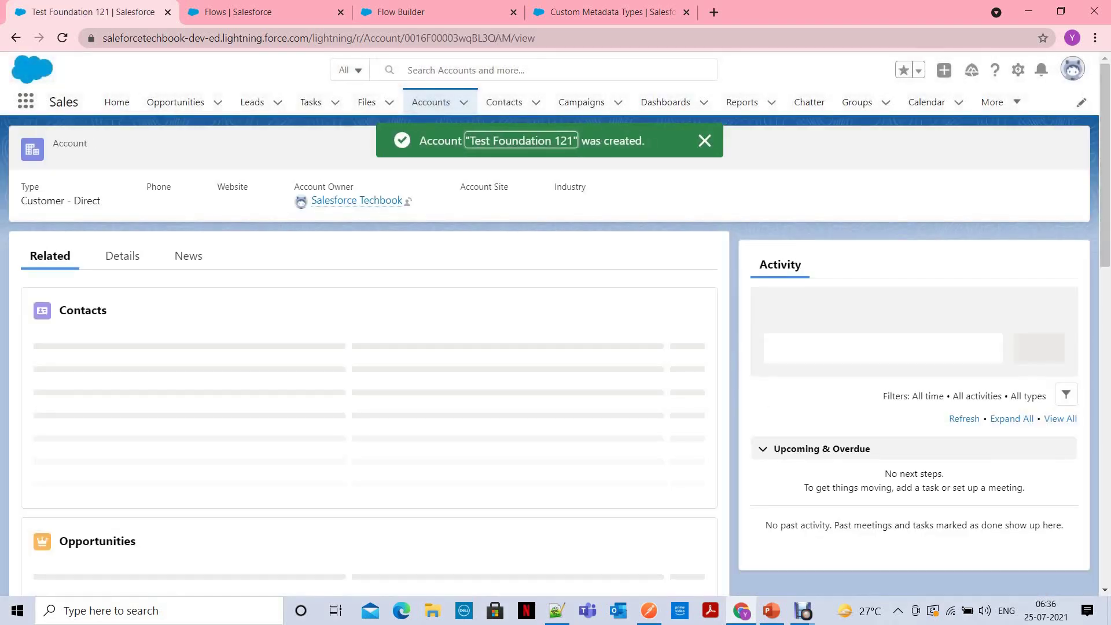
{"action": "left_click", "coordinate": [122, 258]}
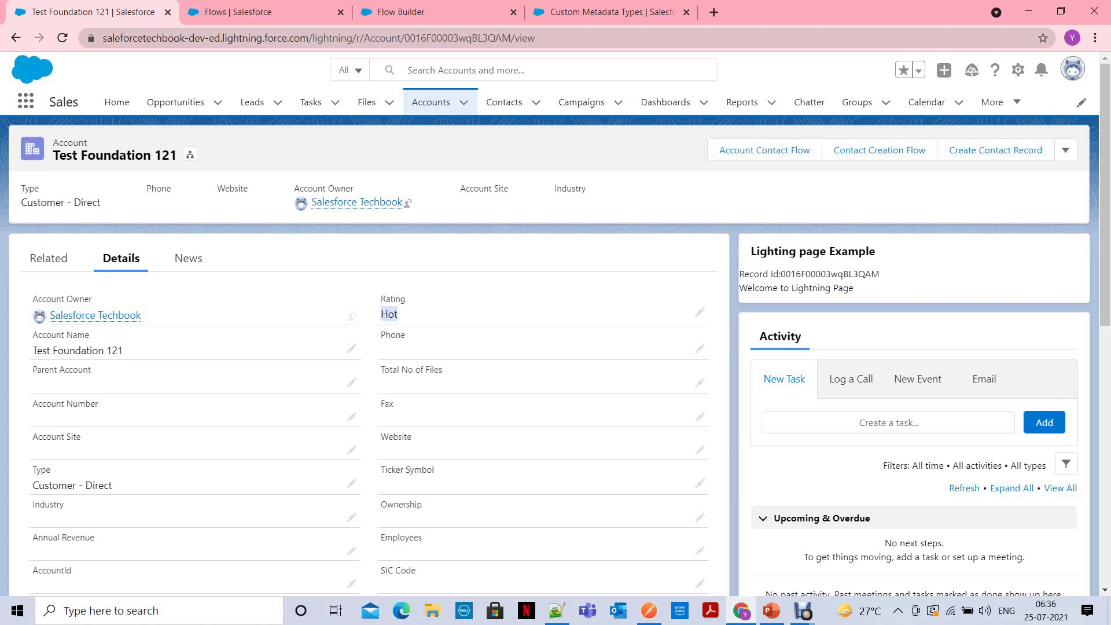
Review the Stage Probability custom metadata records, and open the Opportunity object in Object Manager in a new browser tab.
{"action": "left_click", "coordinate": [614, 11]}
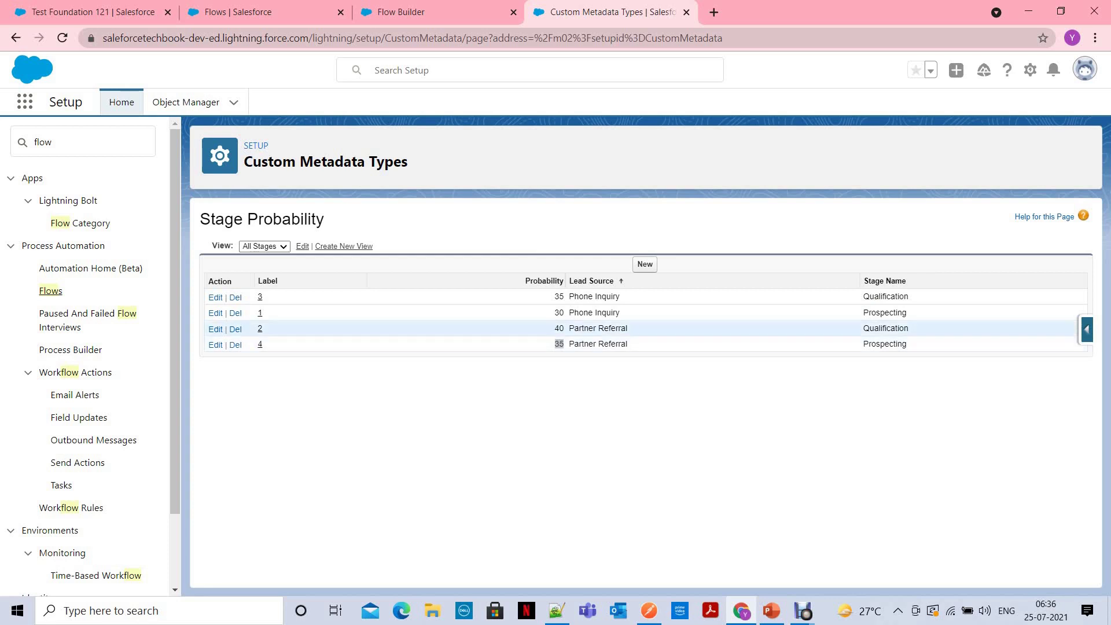
{"action": "left_click_drag", "start_coordinate": [554, 296], "coordinate": [909, 297]}
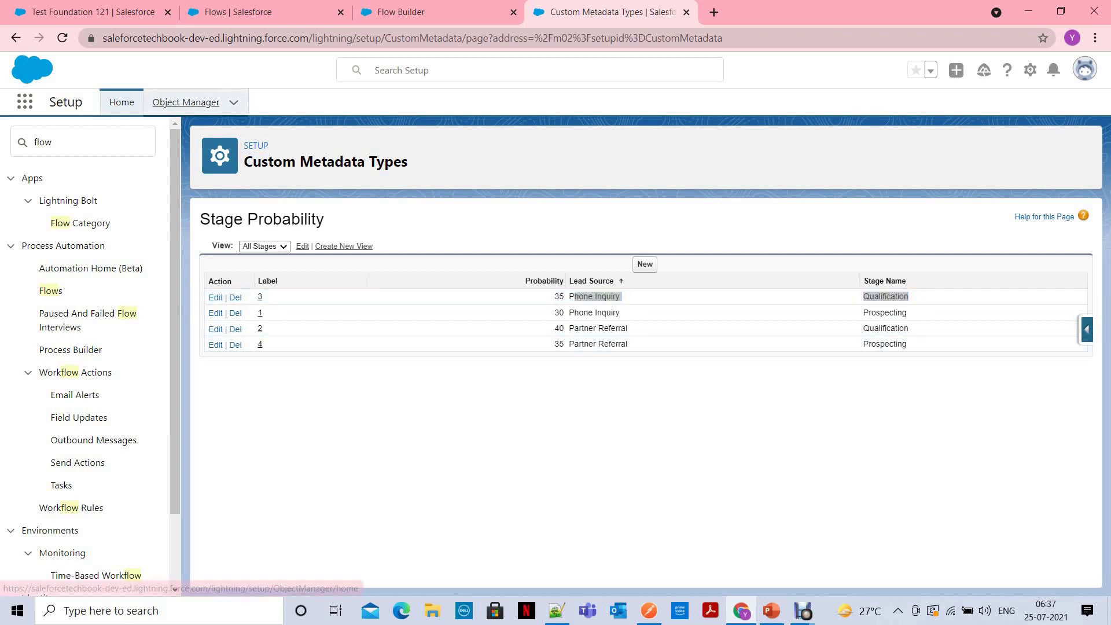
{"action": "right_click", "coordinate": [191, 103]}
{"action": "left_click", "coordinate": [247, 113]}
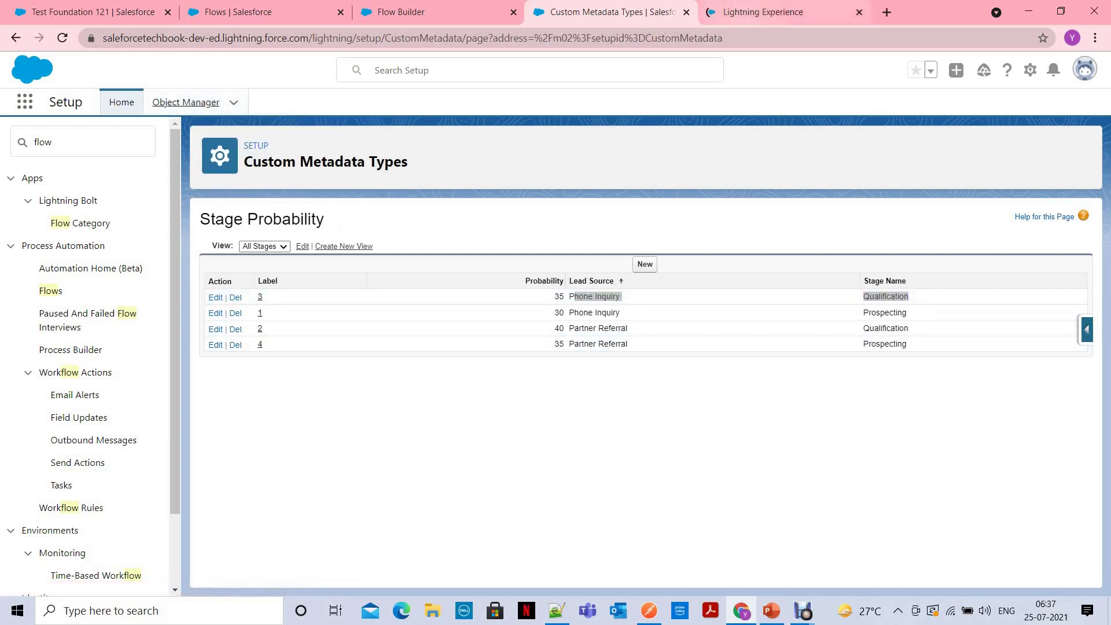
{"action": "left_click", "coordinate": [763, 12]}
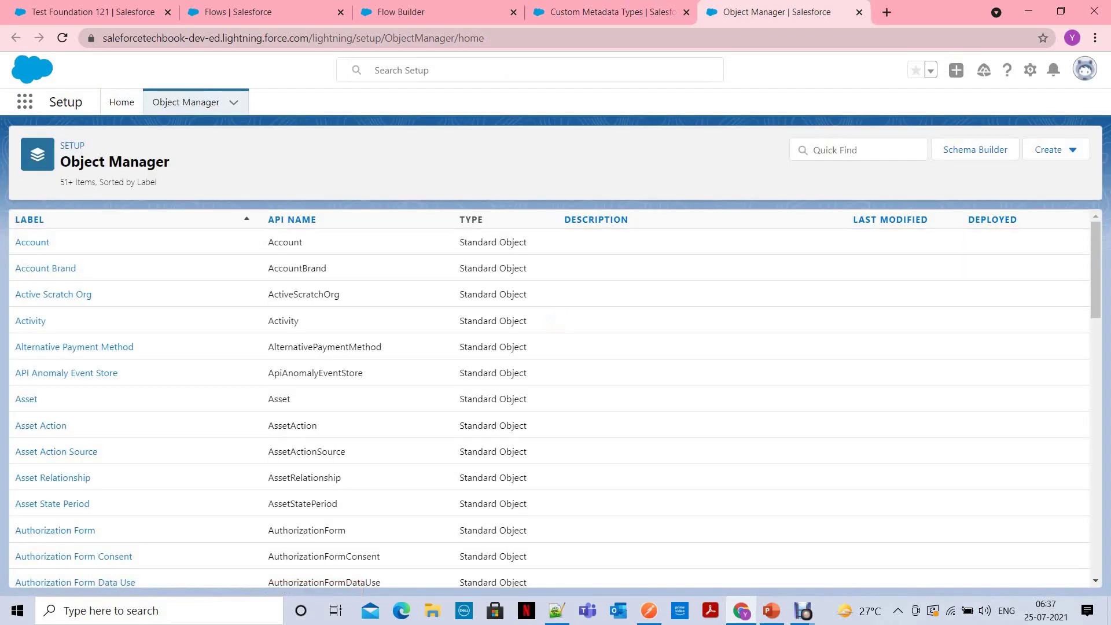
{"action": "type", "text": "Opportuni"}
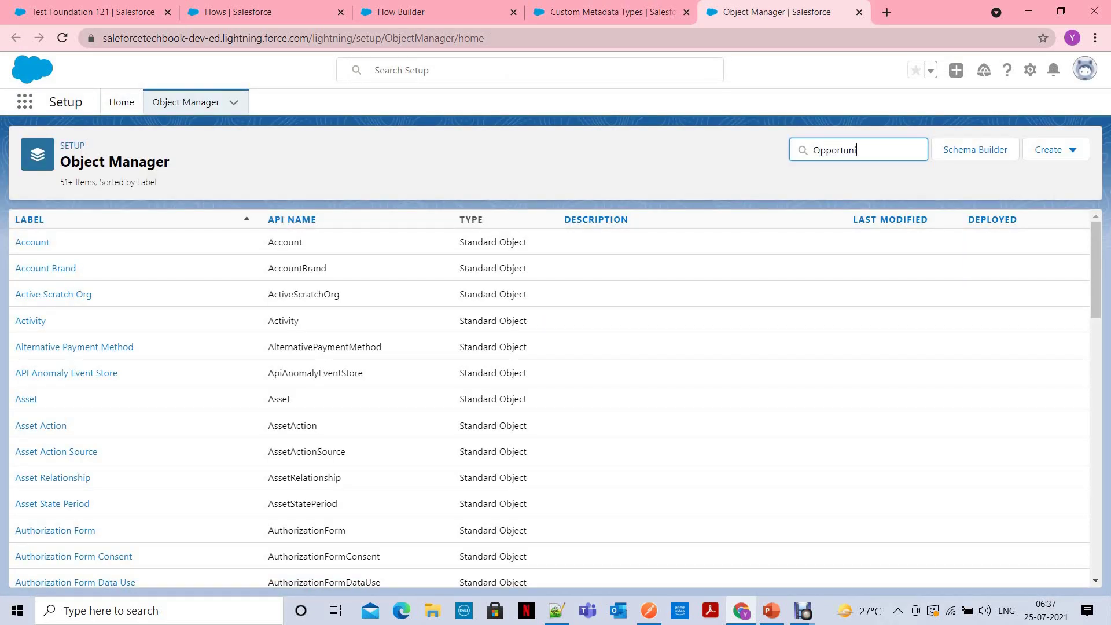
{"action": "left_click", "coordinate": [33, 242]}
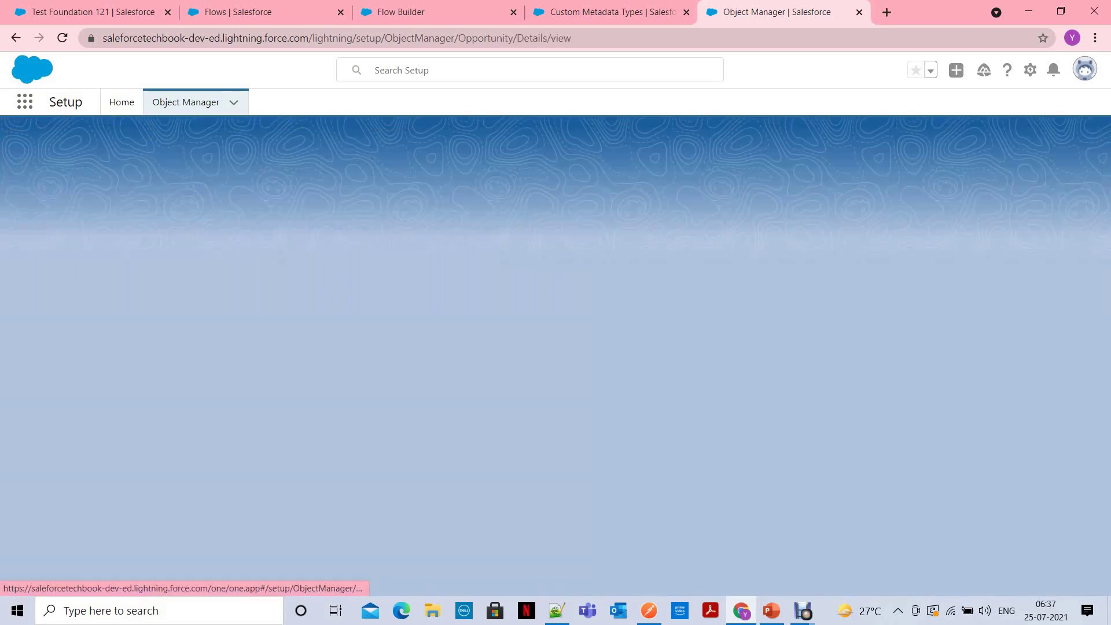
Find the Stage field among Opportunity's fields and examine the probabilities of its picklist values.
{"action": "left_click", "coordinate": [52, 245]}
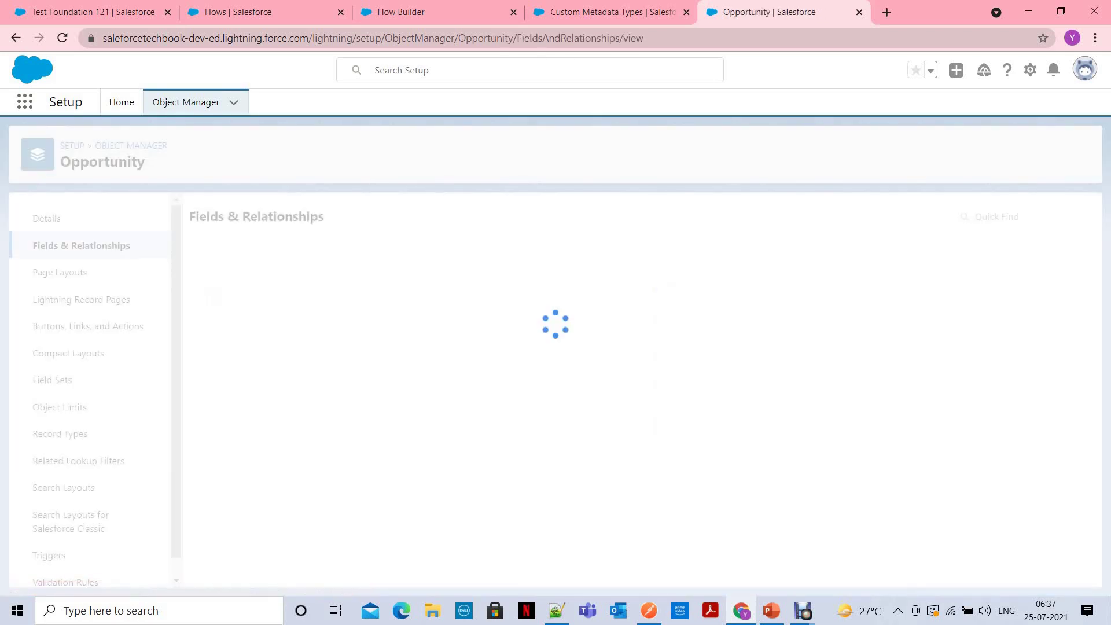
{"action": "left_click", "coordinate": [684, 216]}
{"action": "type", "text": "Stage"}
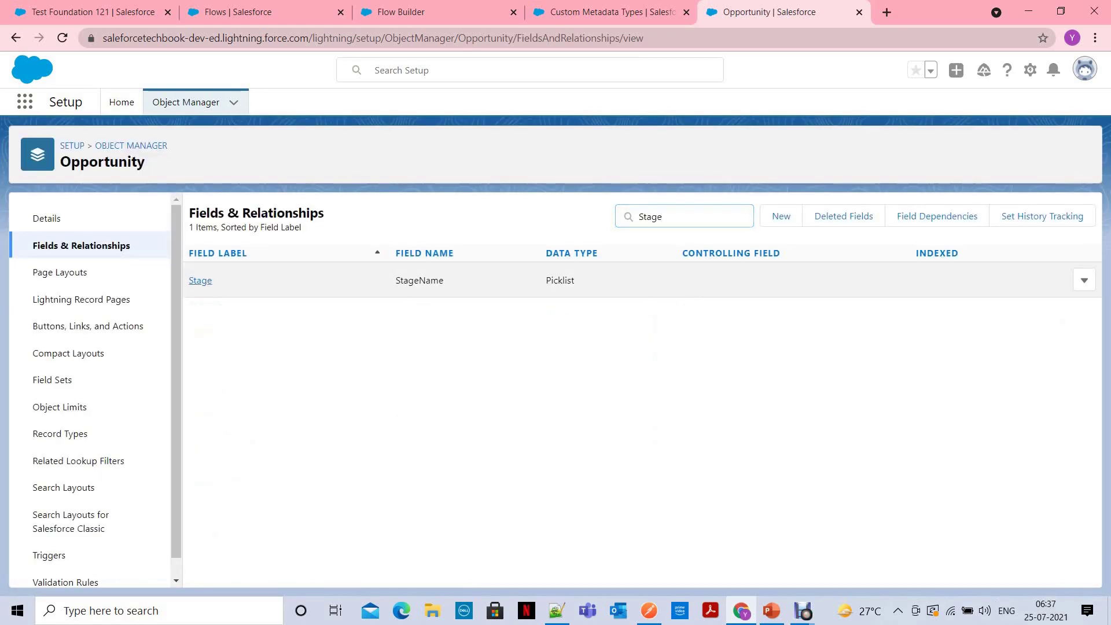
{"action": "left_click", "coordinate": [198, 277]}
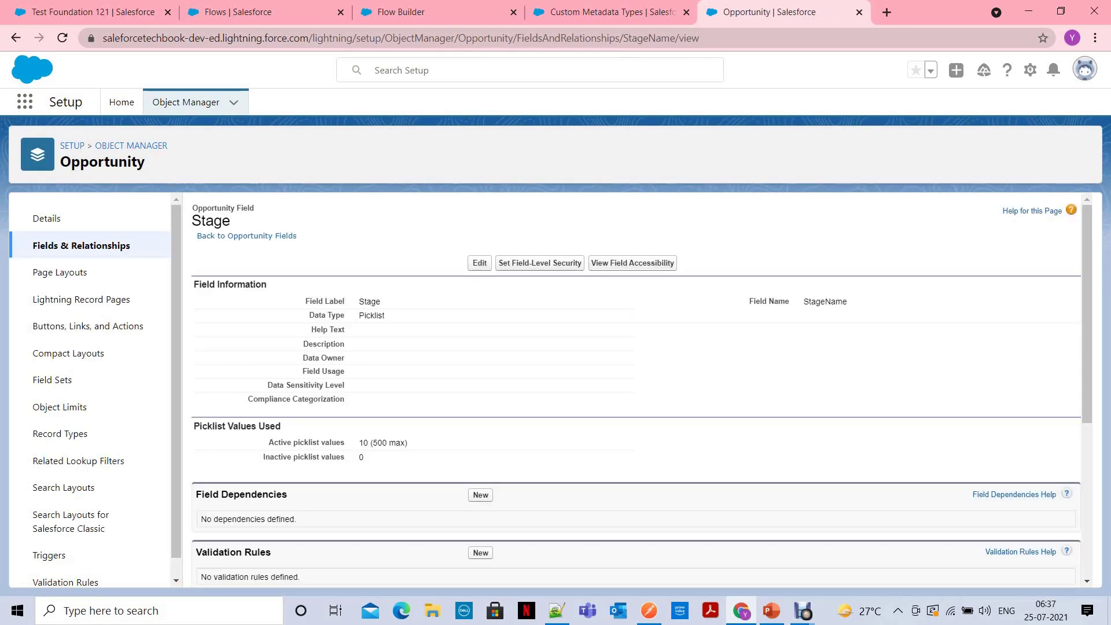
{"action": "scroll", "coordinate": [637, 428], "scroll_direction": "down", "scroll_amount": 5}
{"action": "left_click_drag", "start_coordinate": [630, 373], "coordinate": [647, 421]}
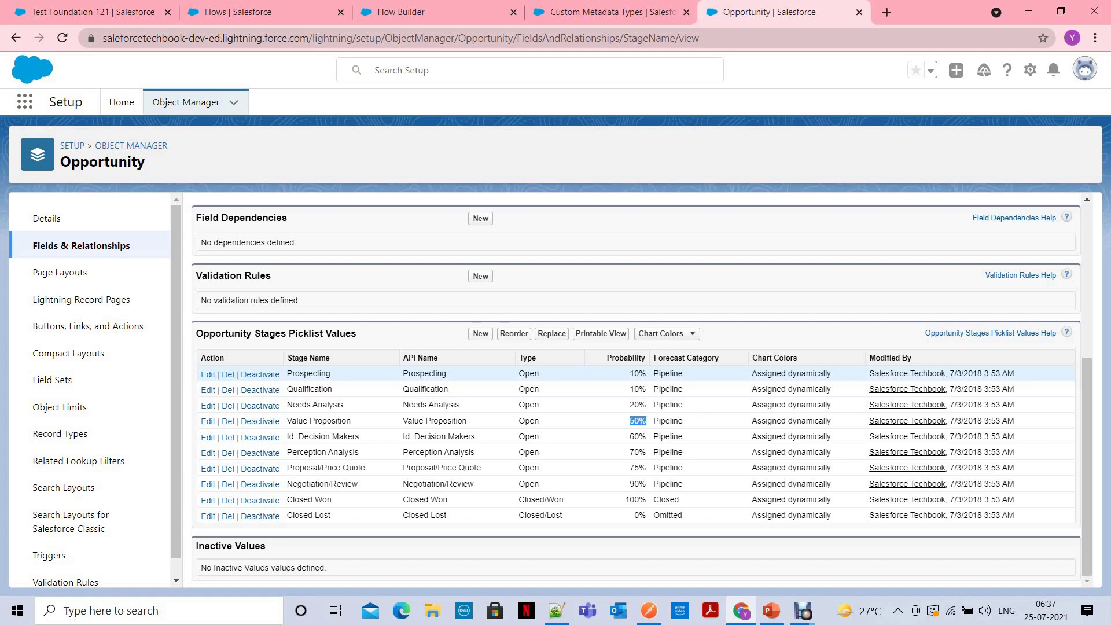
Start a new record-triggered flow with Auto-Layout from the Flows setup page, closing the old Flow Builder browser tab.
{"action": "key", "text": "ctrl+shift+Tab"}
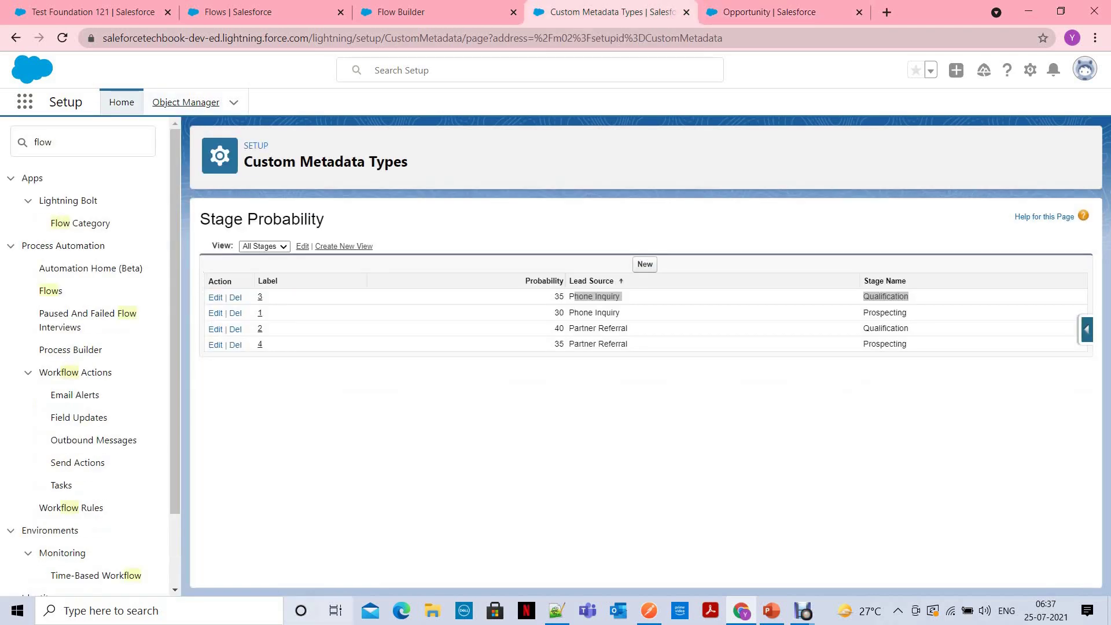
{"action": "left_click", "coordinate": [243, 11]}
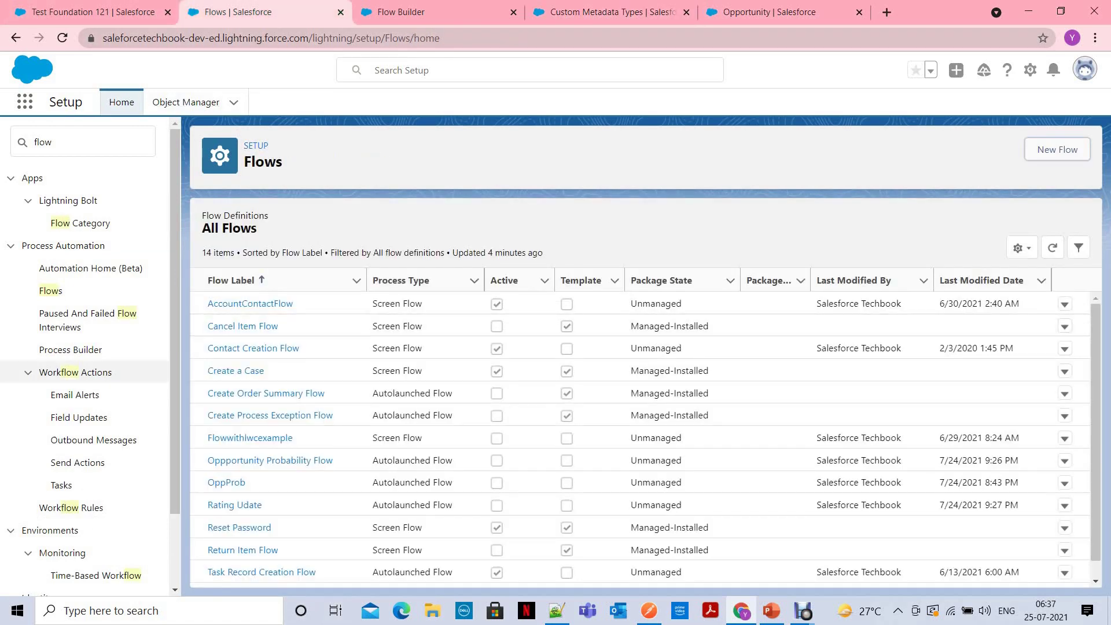
{"action": "left_click", "coordinate": [1076, 145]}
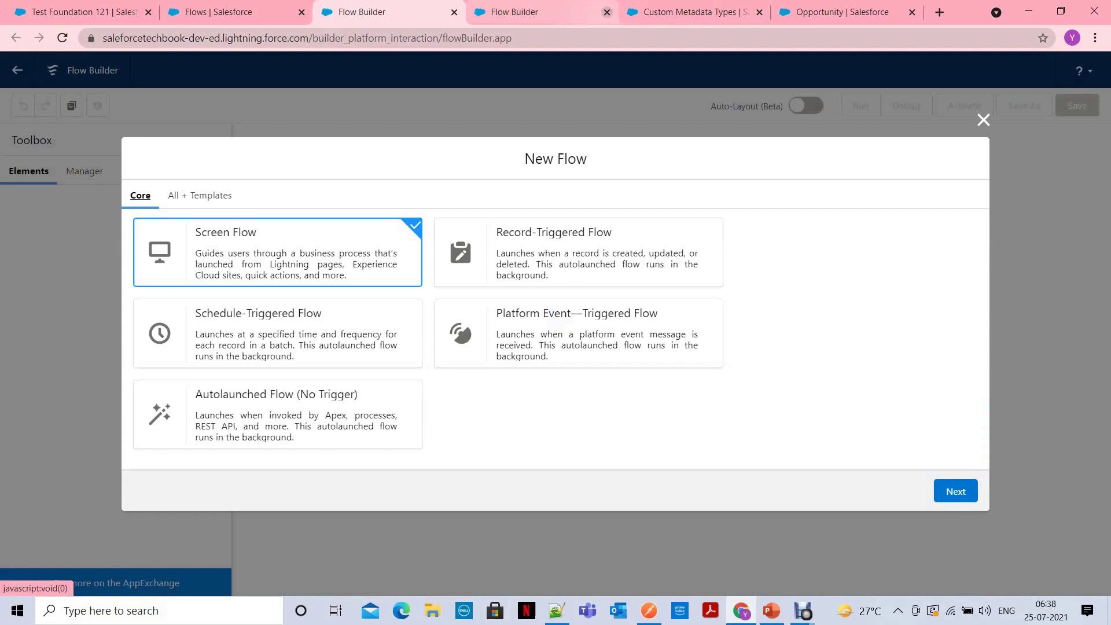
{"action": "left_click", "coordinate": [607, 12]}
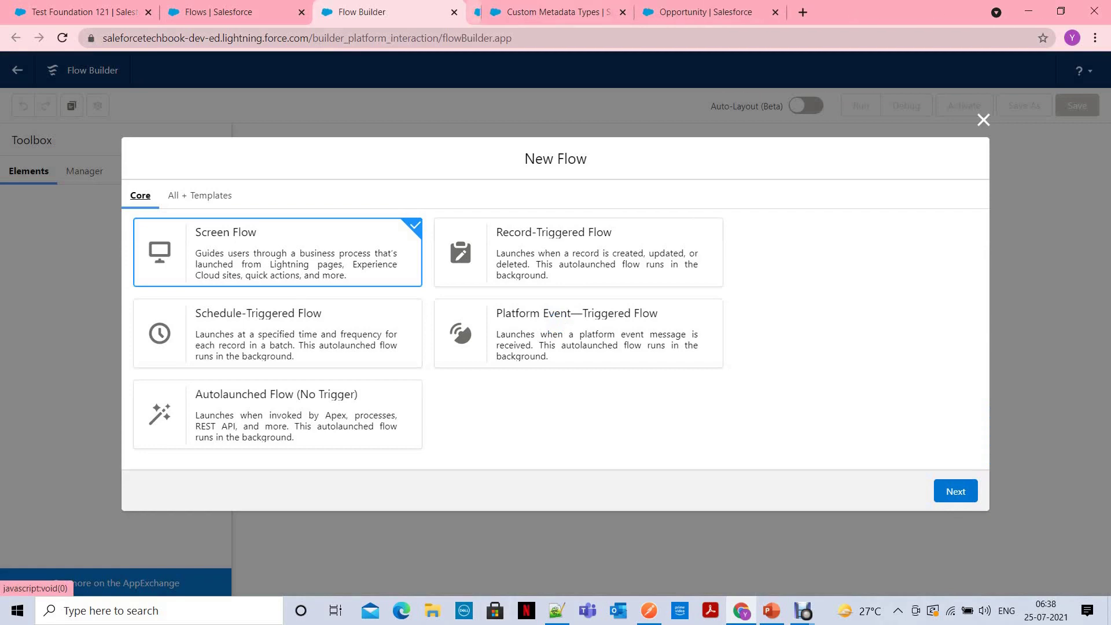
{"action": "left_click", "coordinate": [578, 252]}
{"action": "left_click", "coordinate": [955, 491]}
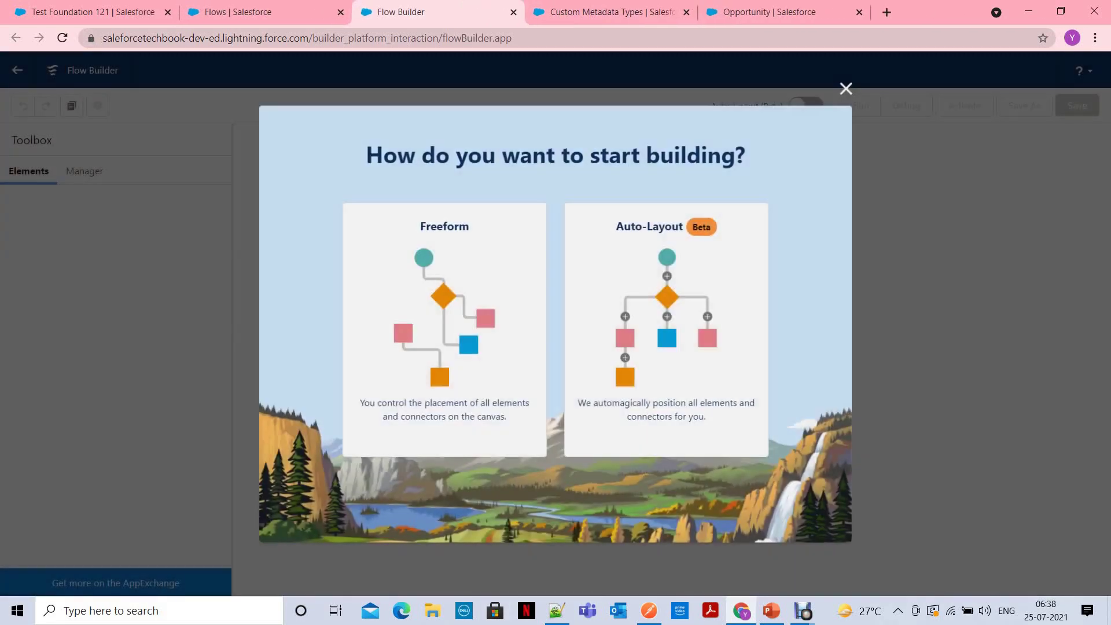
{"action": "left_click", "coordinate": [668, 295]}
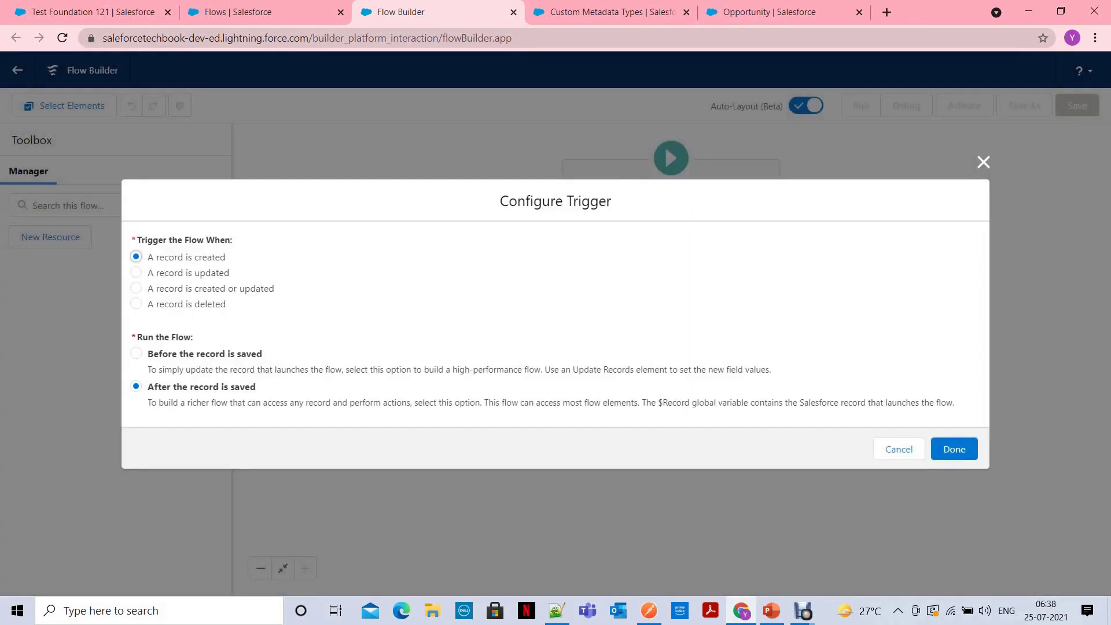
Configure the flow to run before an Opportunity record is saved, whenever it is created or updated.
{"action": "left_click", "coordinate": [137, 289]}
{"action": "left_click", "coordinate": [136, 353]}
{"action": "left_click", "coordinate": [954, 450]}
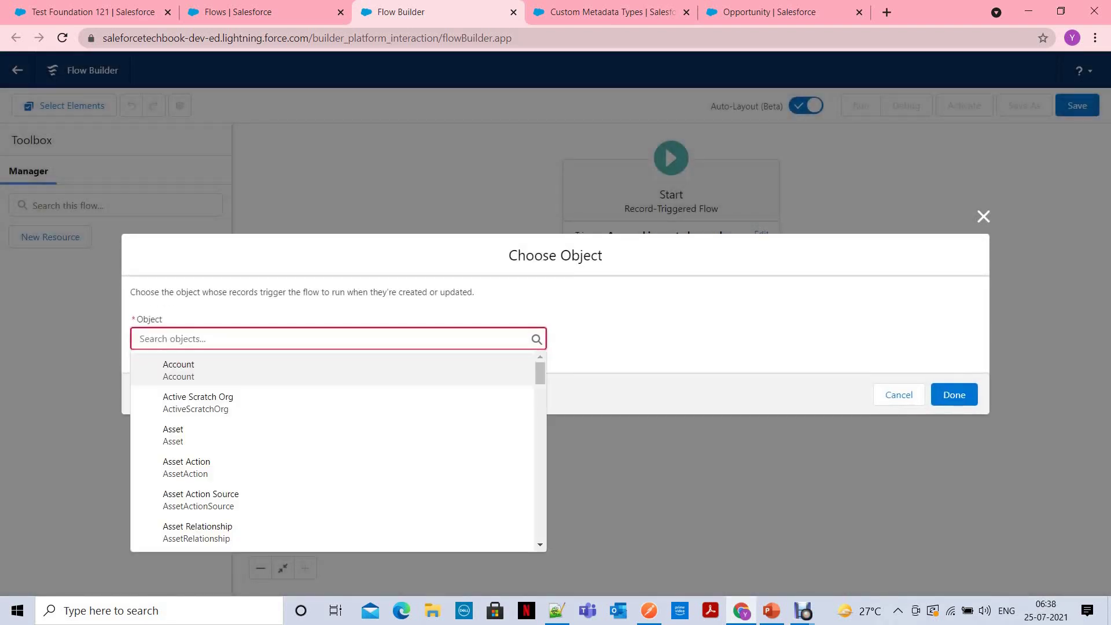
{"action": "type", "text": "Op"}
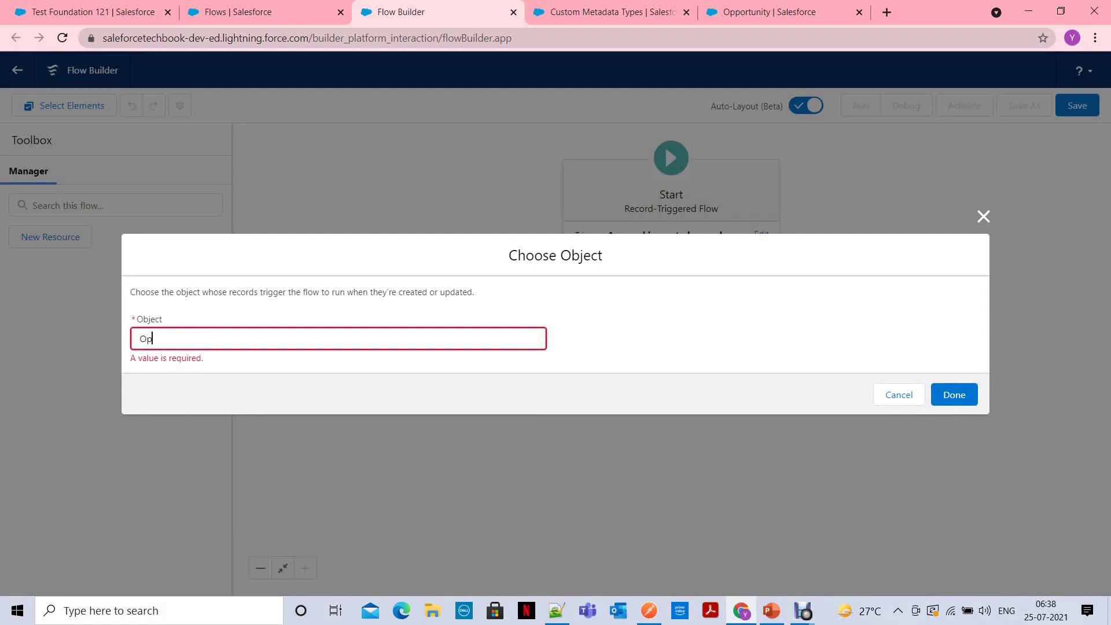
{"action": "type", "text": "oportunity"}
{"action": "key", "text": "Return"}
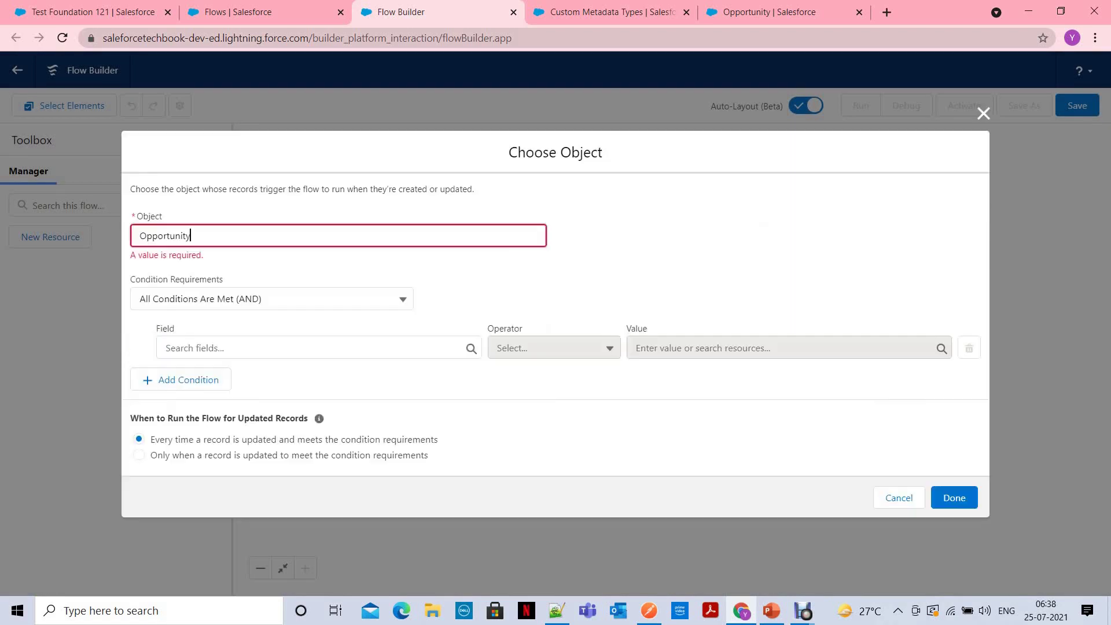
Define the first entry condition as IsPrivate Equals $GlobalConstant.True.
{"action": "left_click", "coordinate": [317, 348]}
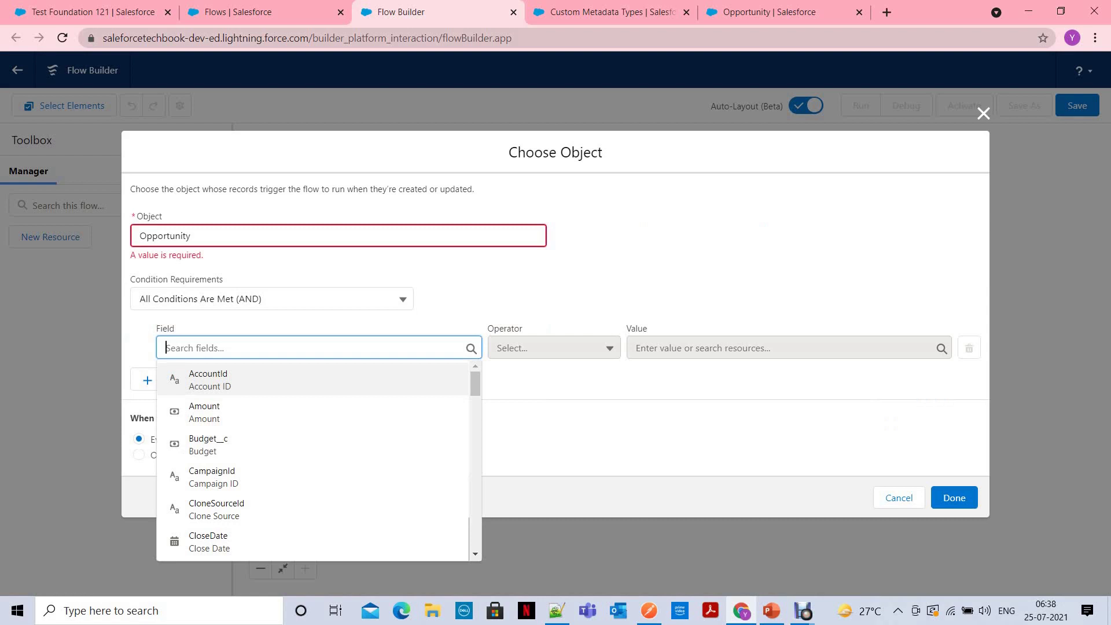
{"action": "key", "text": "Down"}
{"action": "key", "text": "Down"}
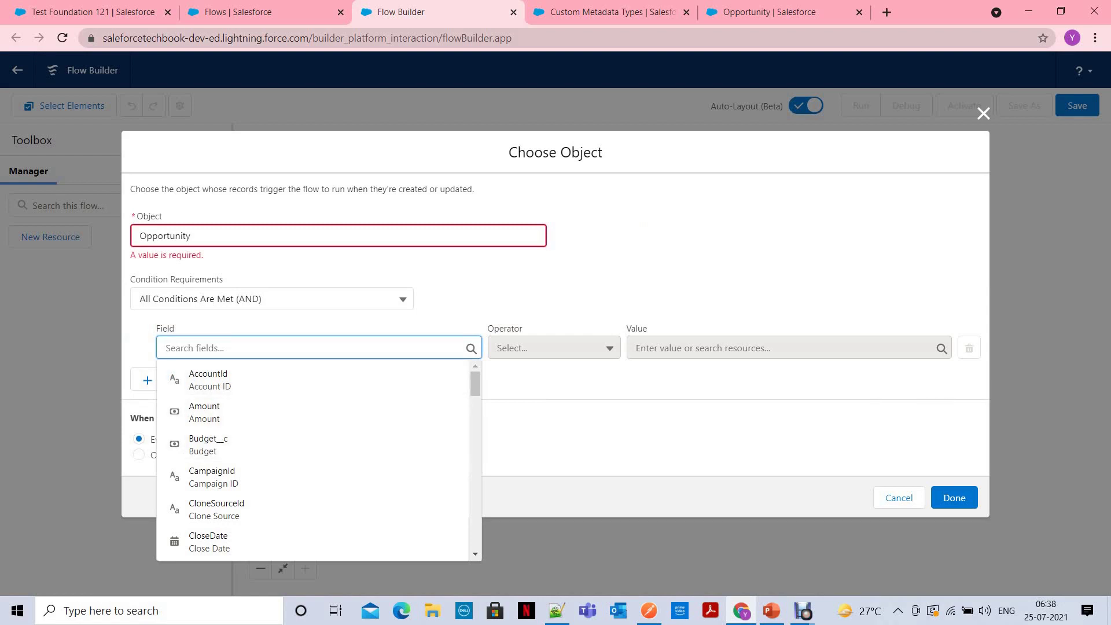
{"action": "left_click", "coordinate": [272, 298]}
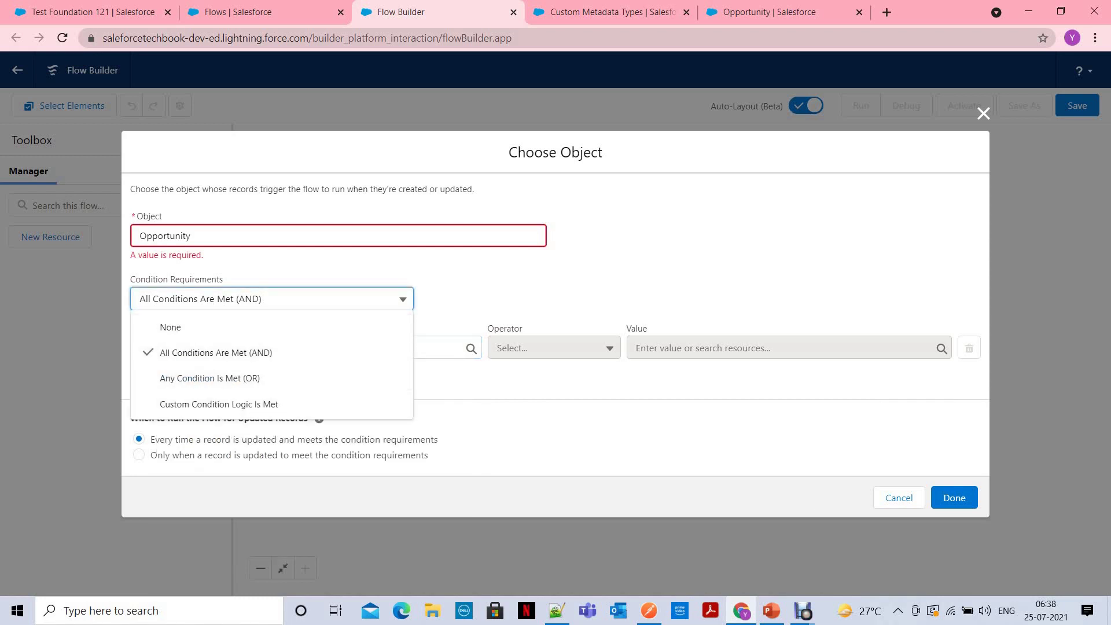
{"action": "left_click", "coordinate": [318, 347]}
{"action": "type", "text": "si"}
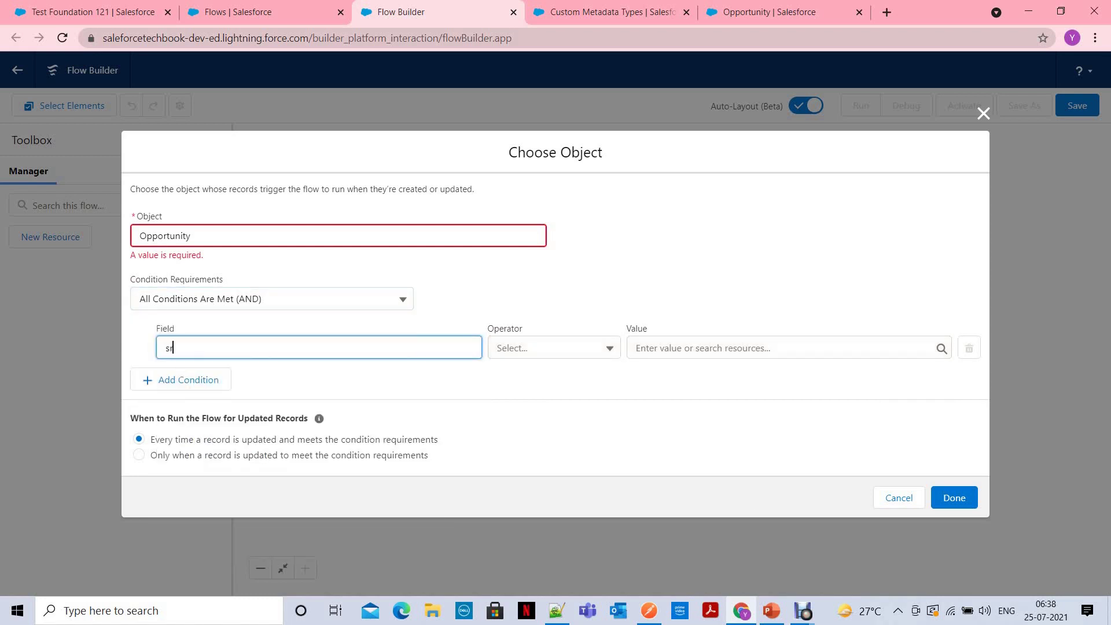
{"action": "key", "text": "BackSpace"}
{"action": "key", "text": "BackSpace"}
{"action": "type", "text": "Is"}
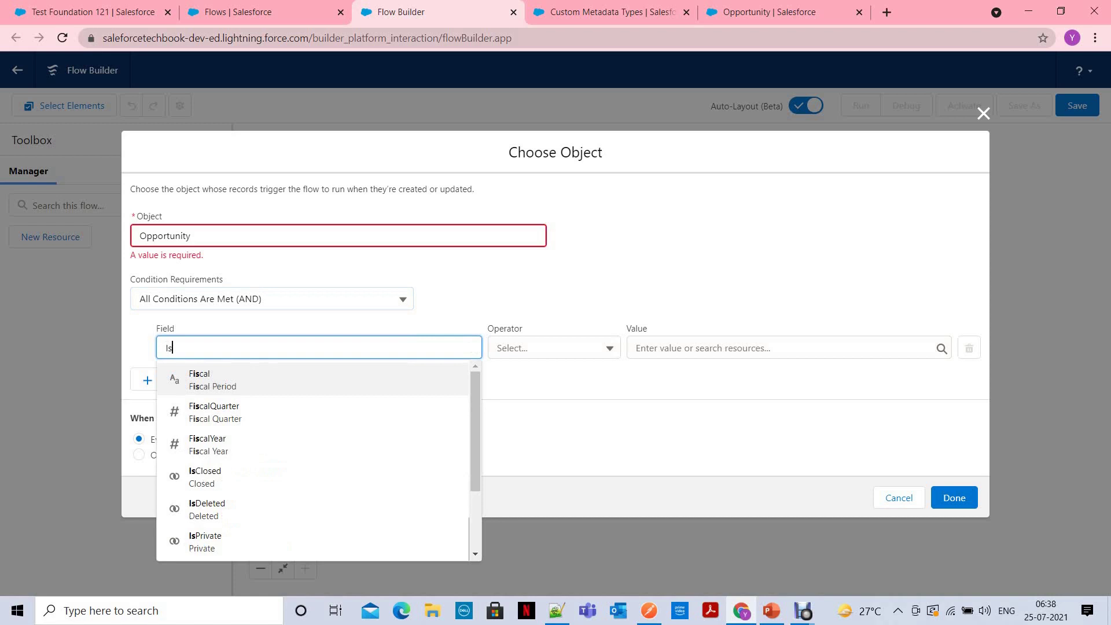
{"action": "type", "text": "pri"}
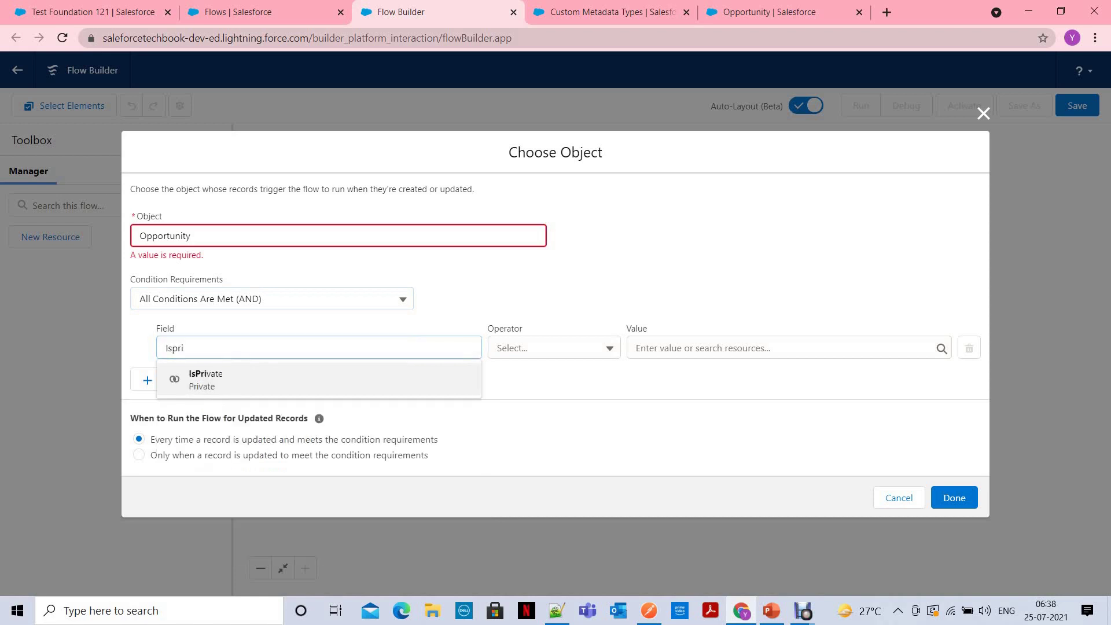
{"action": "key", "text": "Return"}
{"action": "key", "text": "Tab"}
{"action": "key", "text": "Tab"}
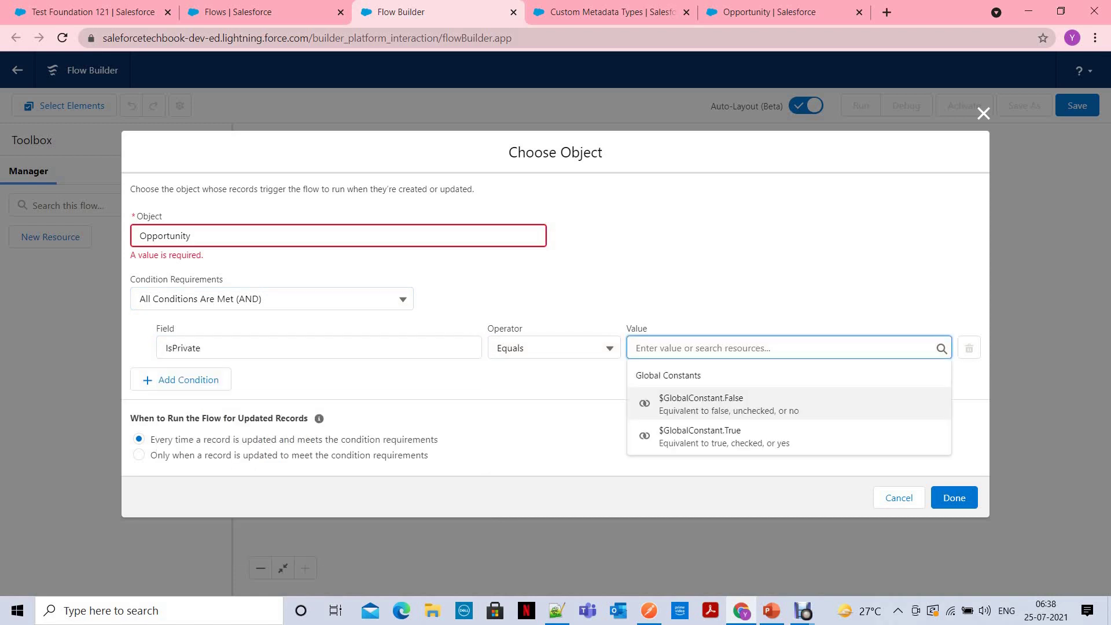
{"action": "key", "text": "Down"}
{"action": "key", "text": "Up"}
{"action": "key", "text": "Down"}
{"action": "key", "text": "Return"}
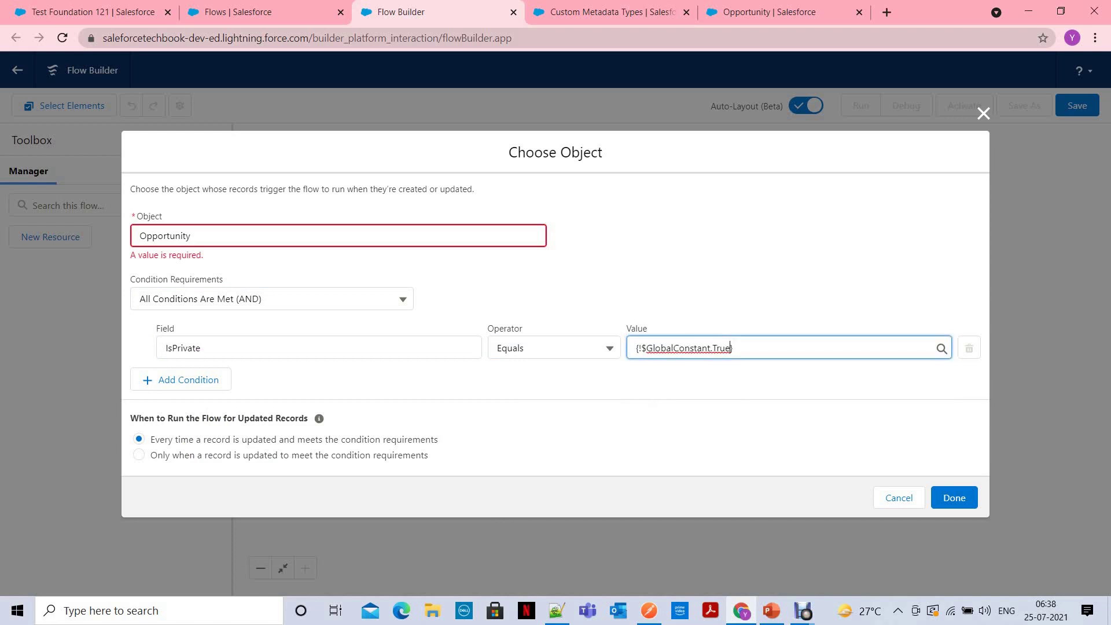
Add a second entry condition on LeadSource with the operator Is Changed.
{"action": "key", "text": "Tab"}
{"action": "key", "text": "Return"}
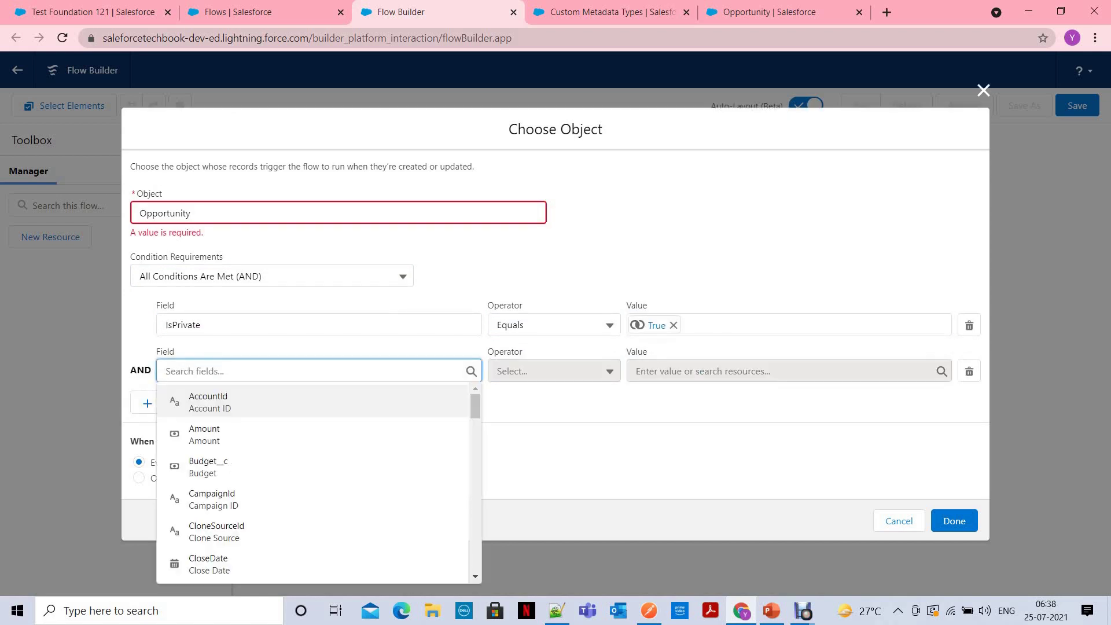
{"action": "type", "text": "Lead"}
{"action": "key", "text": "Return"}
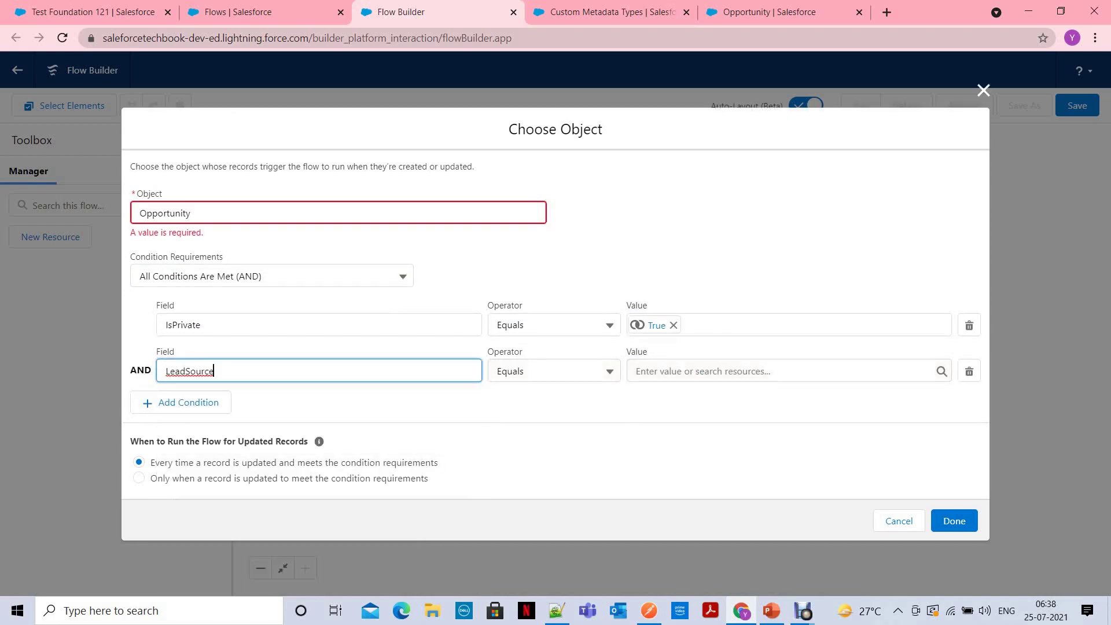
{"action": "key", "text": "Tab"}
{"action": "key", "text": "Down"}
{"action": "key", "text": "Down"}
{"action": "key", "text": "Down"}
{"action": "key", "text": "Down"}
{"action": "key", "text": "Down"}
{"action": "key", "text": "Down"}
{"action": "key", "text": "Up"}
{"action": "key", "text": "Down"}
{"action": "key", "text": "Down"}
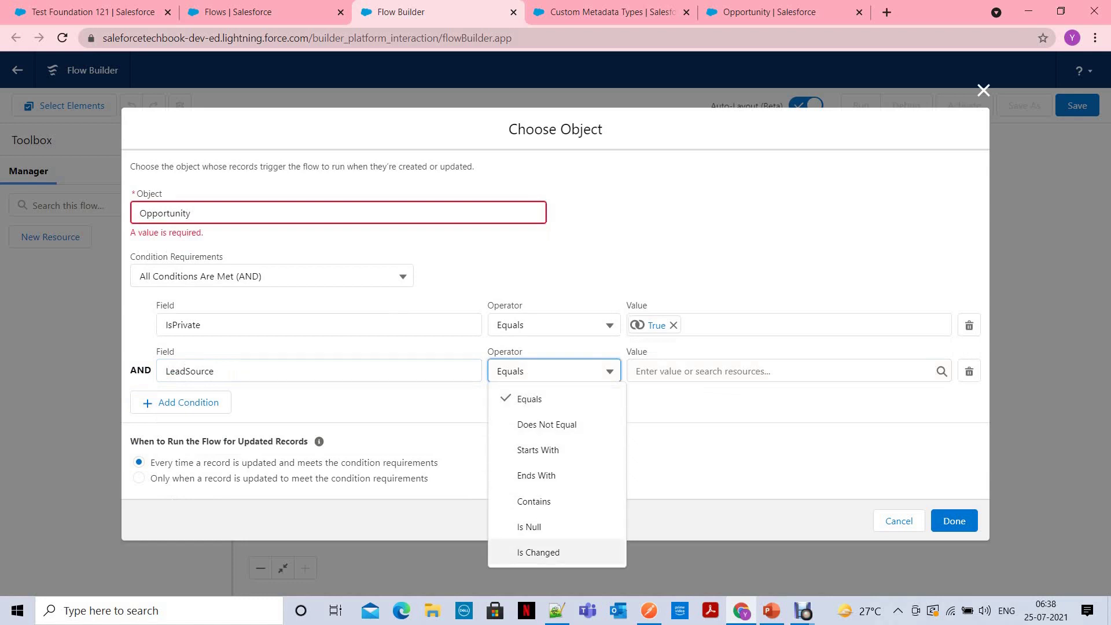
{"action": "key", "text": "Return"}
Add a third entry condition on StageName with the operator Is Changed.
{"action": "key", "text": "Tab"}
{"action": "key", "text": "Return"}
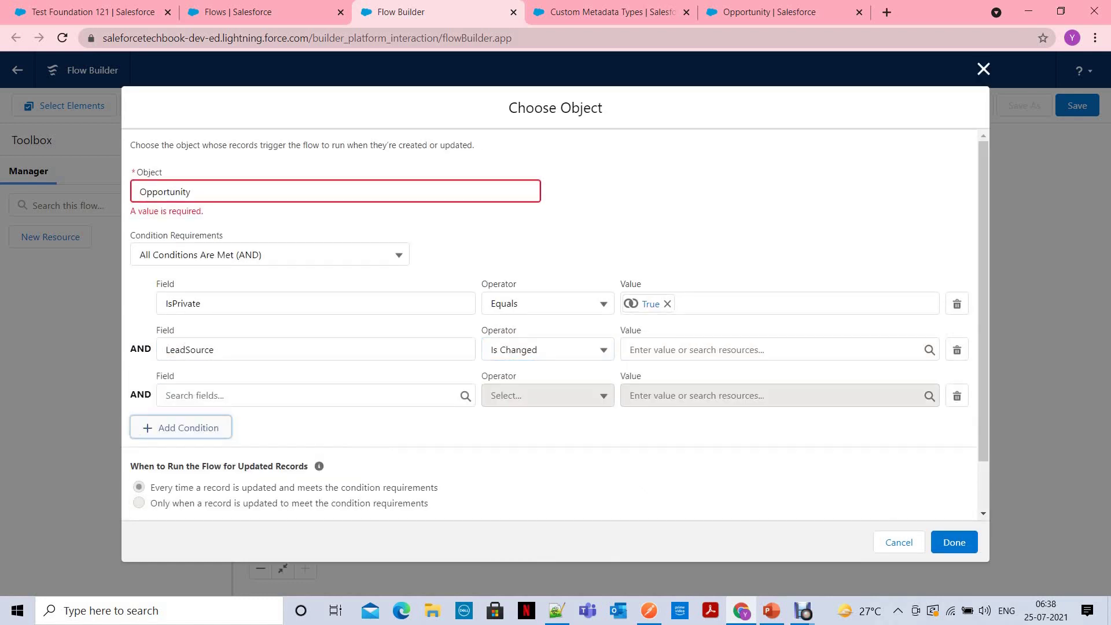
{"action": "type", "text": "State"}
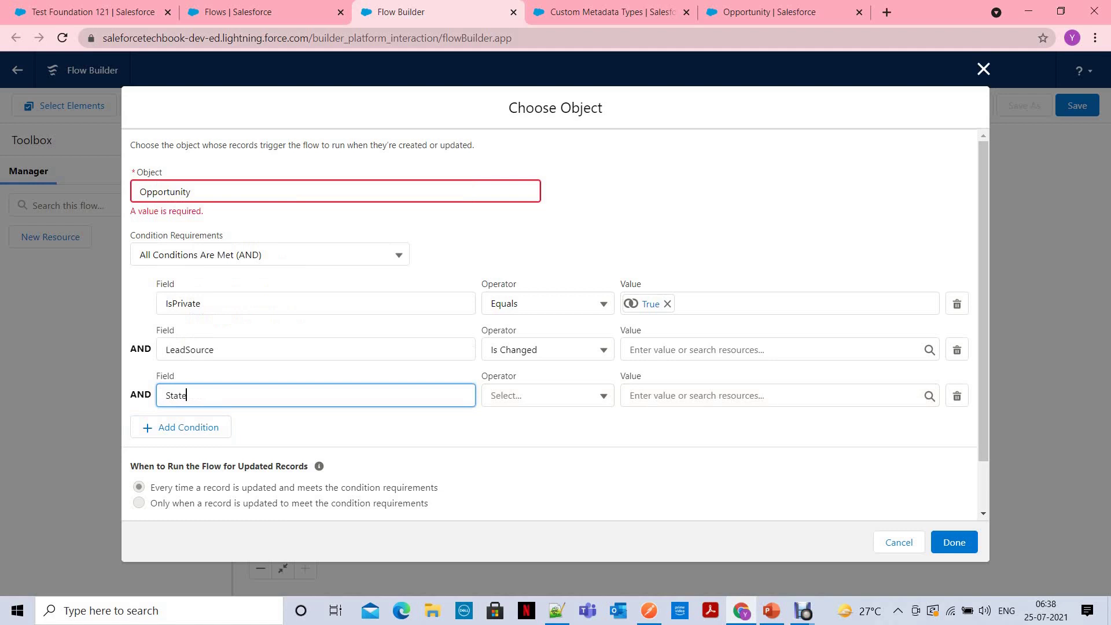
{"action": "key", "text": "BackSpace"}
{"action": "type", "text": "ge"}
{"action": "key", "text": "Down"}
{"action": "key", "text": "Return"}
{"action": "key", "text": "Tab"}
{"action": "key", "text": "Down"}
{"action": "key", "text": "Down"}
{"action": "key", "text": "Down"}
{"action": "key", "text": "Down"}
{"action": "key", "text": "Down"}
{"action": "key", "text": "Down"}
{"action": "key", "text": "Down"}
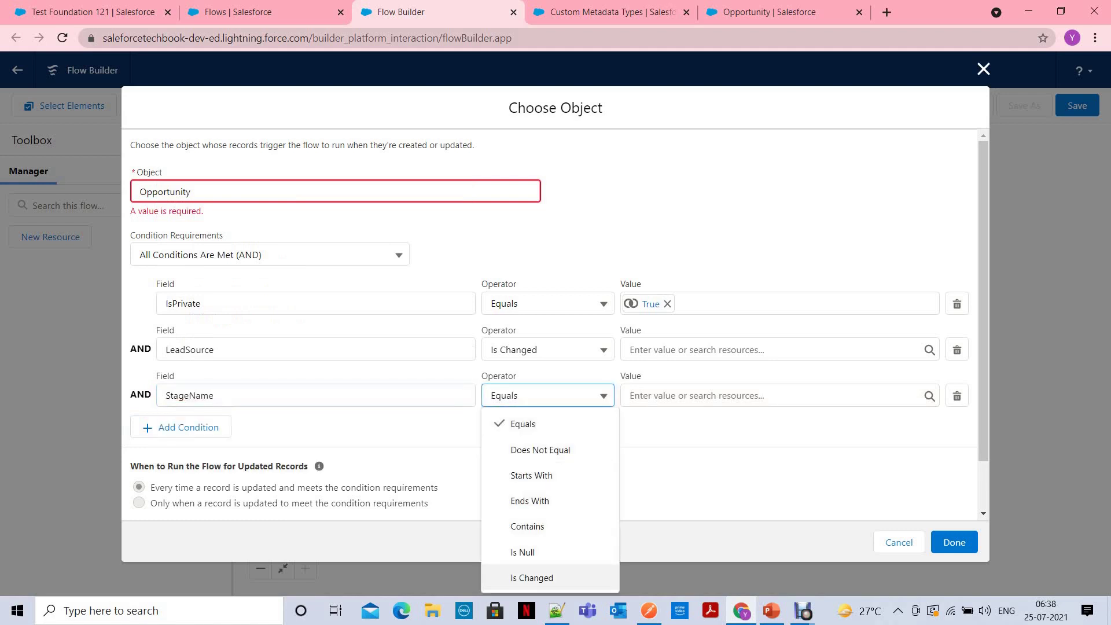
{"action": "key", "text": "Return"}
Set the values of the LeadSource and StageName Is Changed conditions to $GlobalConstant.True.
{"action": "left_click", "coordinate": [697, 350]}
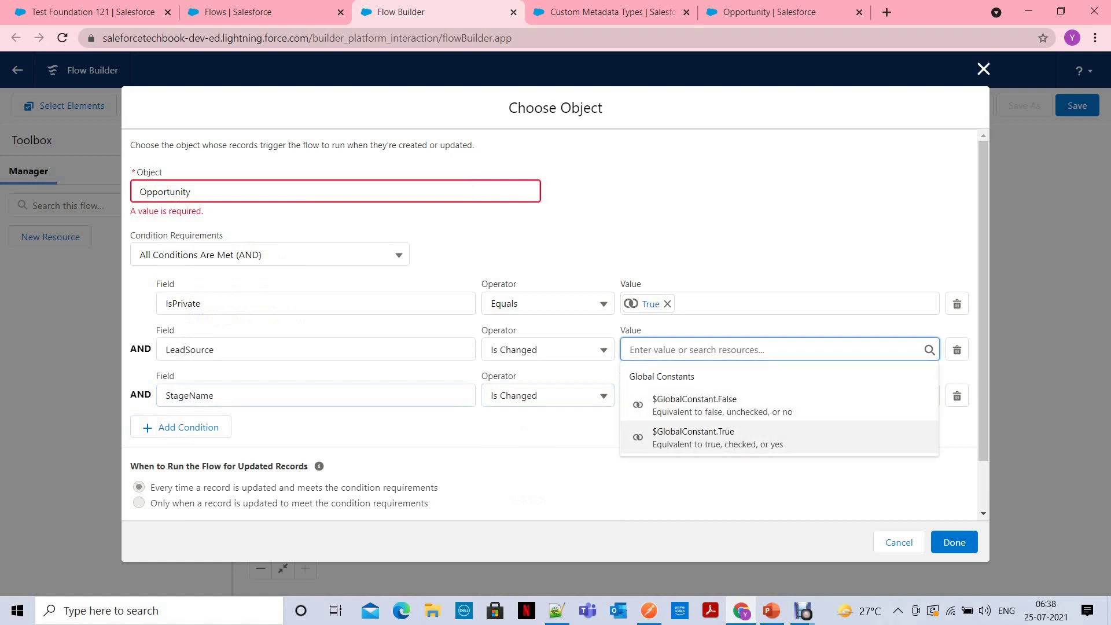
{"action": "key", "text": "Return"}
{"action": "key", "text": "Tab"}
{"action": "key", "text": "Down"}
{"action": "key", "text": "Down"}
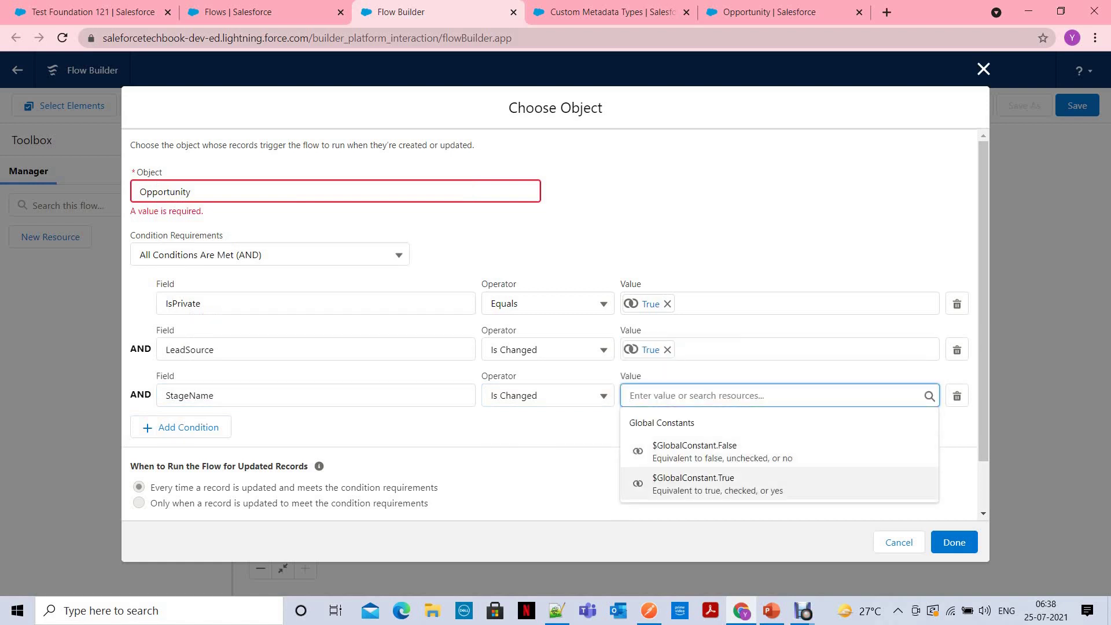
{"action": "key", "text": "Return"}
{"action": "key", "text": "Tab"}
Apply custom condition logic 1 AND (2 OR 3) to the Opportunity entry conditions.
{"action": "left_click", "coordinate": [269, 254]}
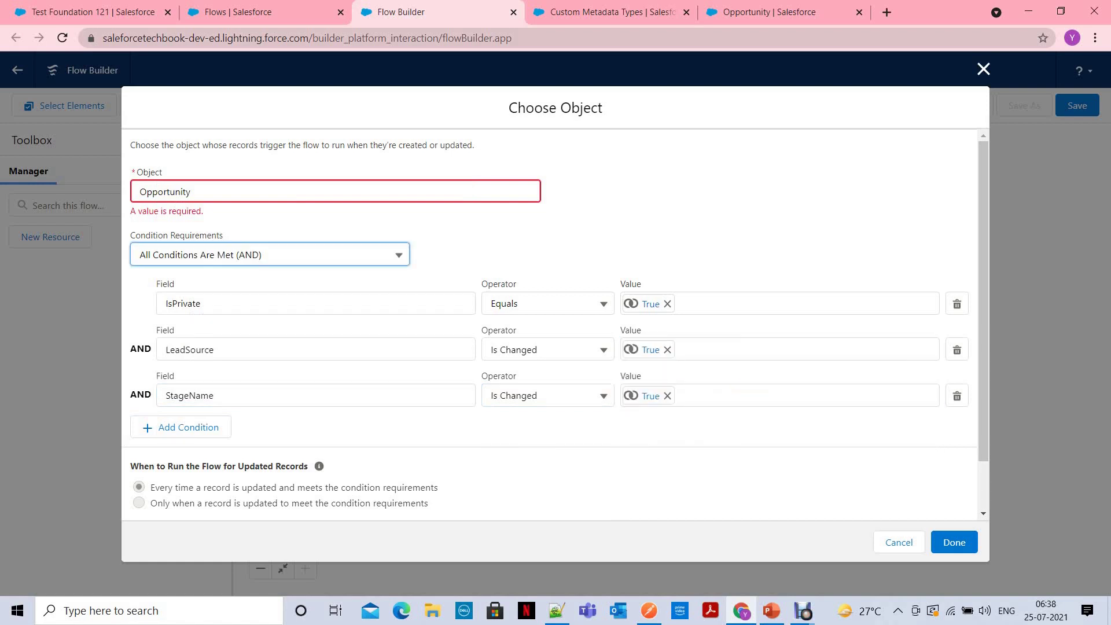
{"action": "left_click", "coordinate": [216, 360]}
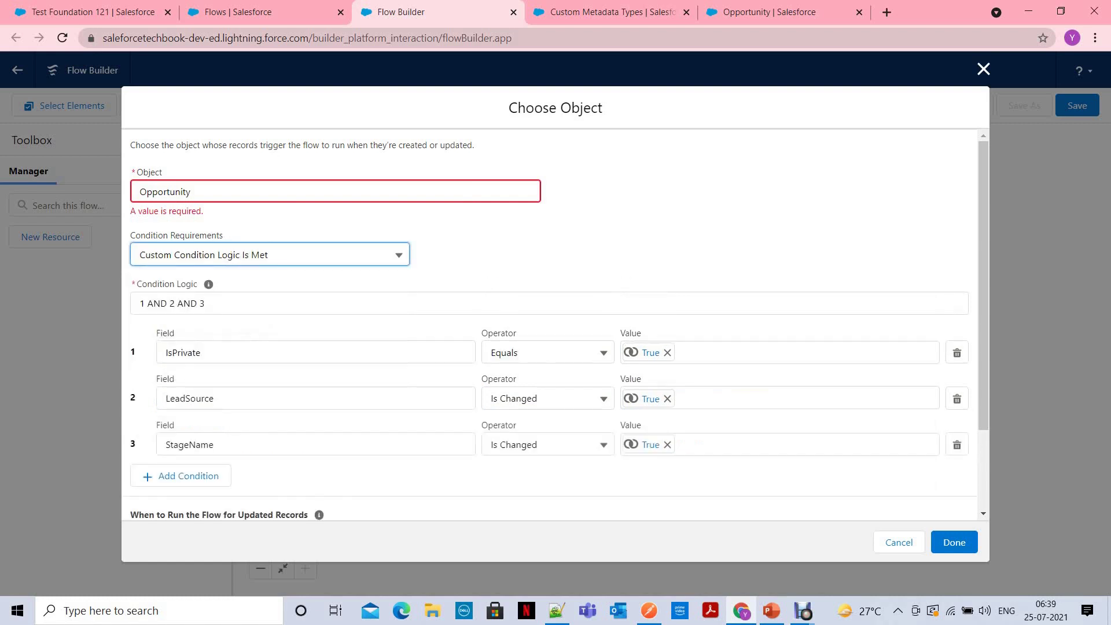
{"action": "left_click", "coordinate": [169, 303]}
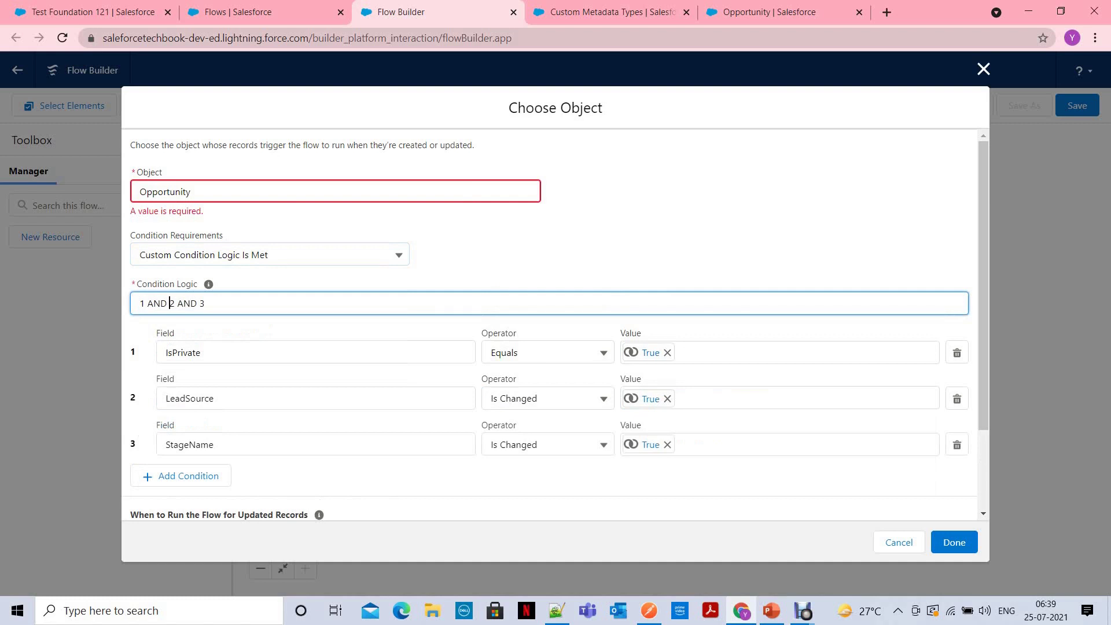
{"action": "type", "text": "("}
{"action": "left_click", "coordinate": [208, 303]}
{"action": "type", "text": ")"}
{"action": "double_click", "coordinate": [186, 304]}
{"action": "type", "text": "OR"}
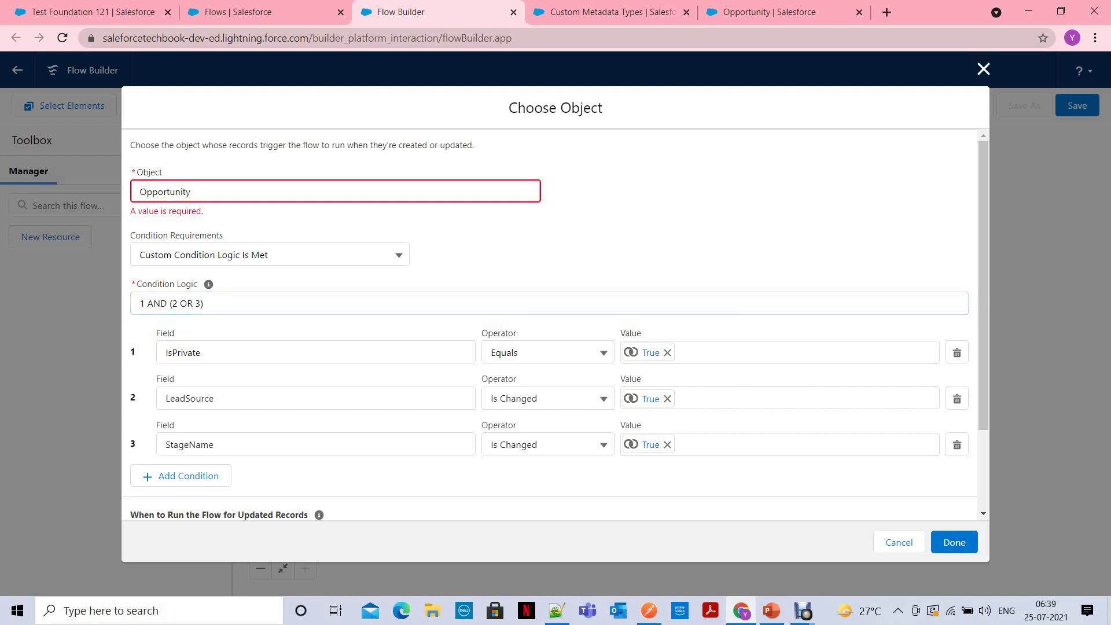
{"action": "scroll", "coordinate": [556, 325], "scroll_direction": "down", "scroll_amount": 2}
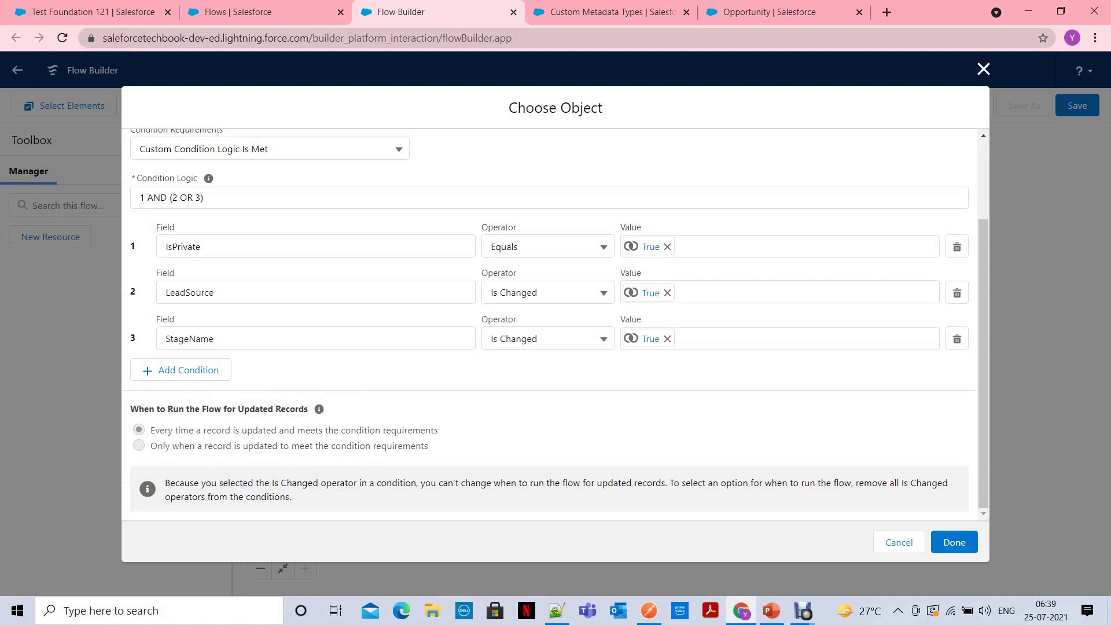
{"action": "scroll", "coordinate": [550, 324], "scroll_direction": "up", "scroll_amount": 2}
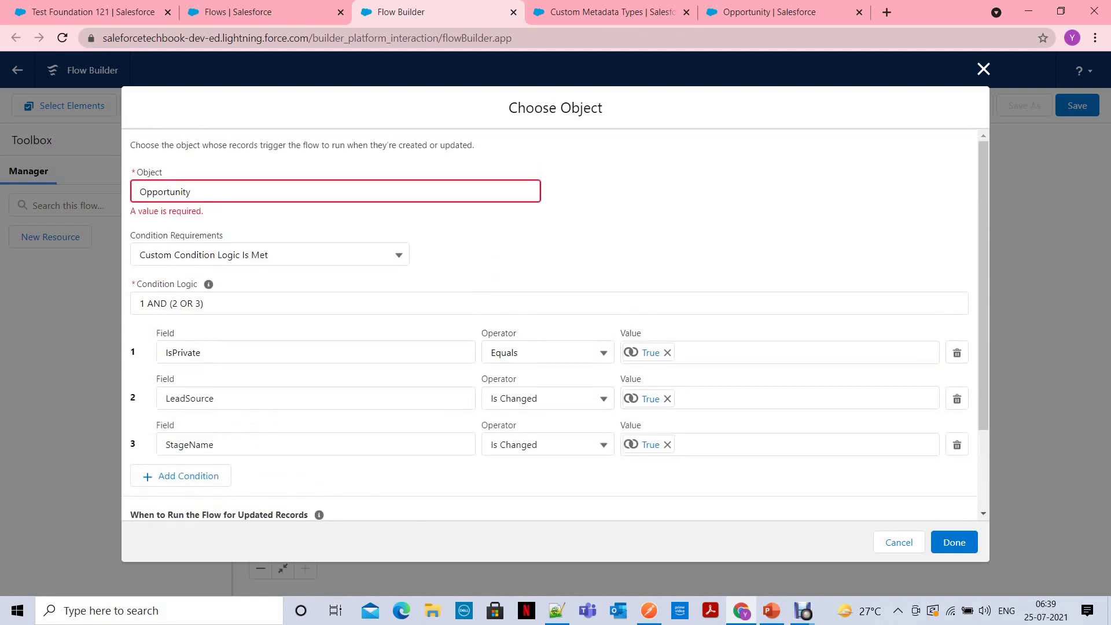
{"action": "scroll", "coordinate": [550, 324], "scroll_direction": "down", "scroll_amount": 2}
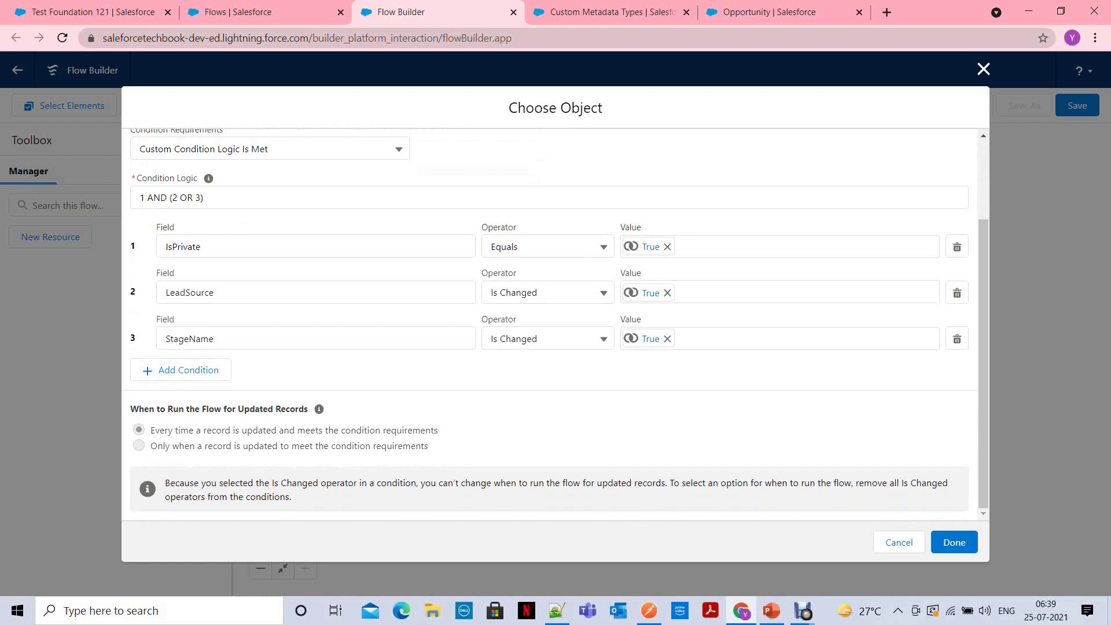
{"action": "left_click", "coordinate": [953, 542]}
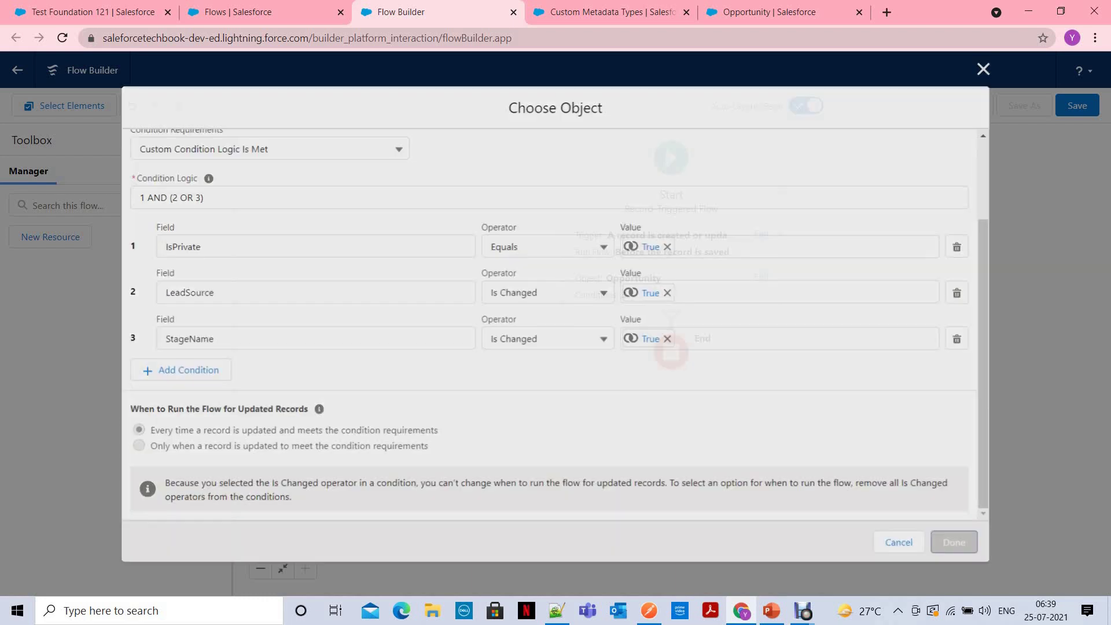
Review the flow's trigger configuration without changing it.
{"action": "left_click", "coordinate": [760, 234]}
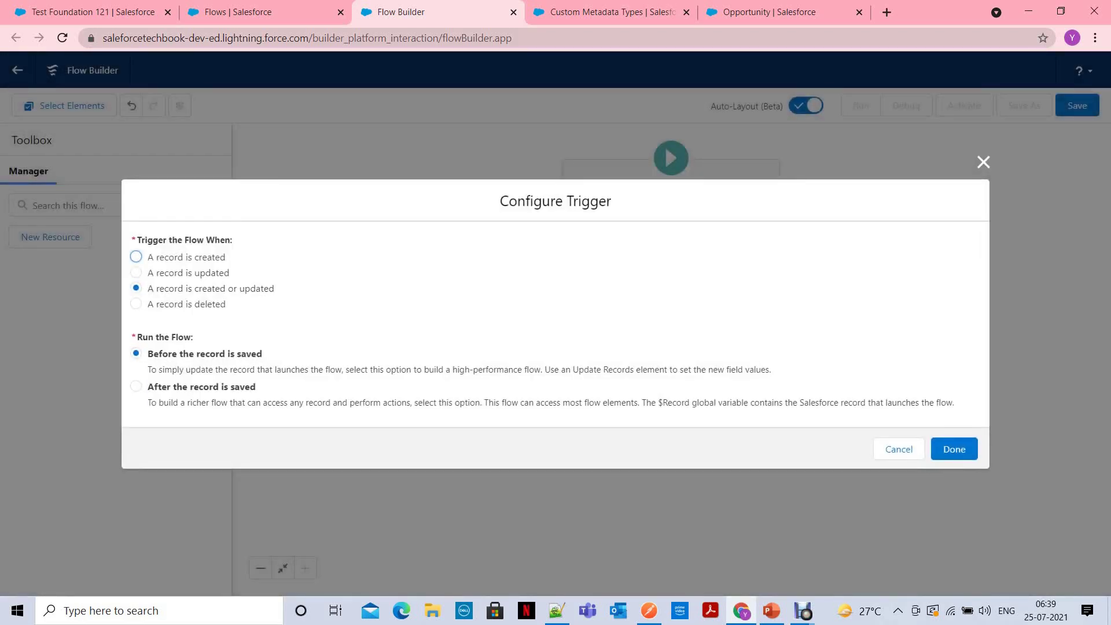
{"action": "left_click", "coordinate": [983, 162]}
{"action": "left_click", "coordinate": [761, 234]}
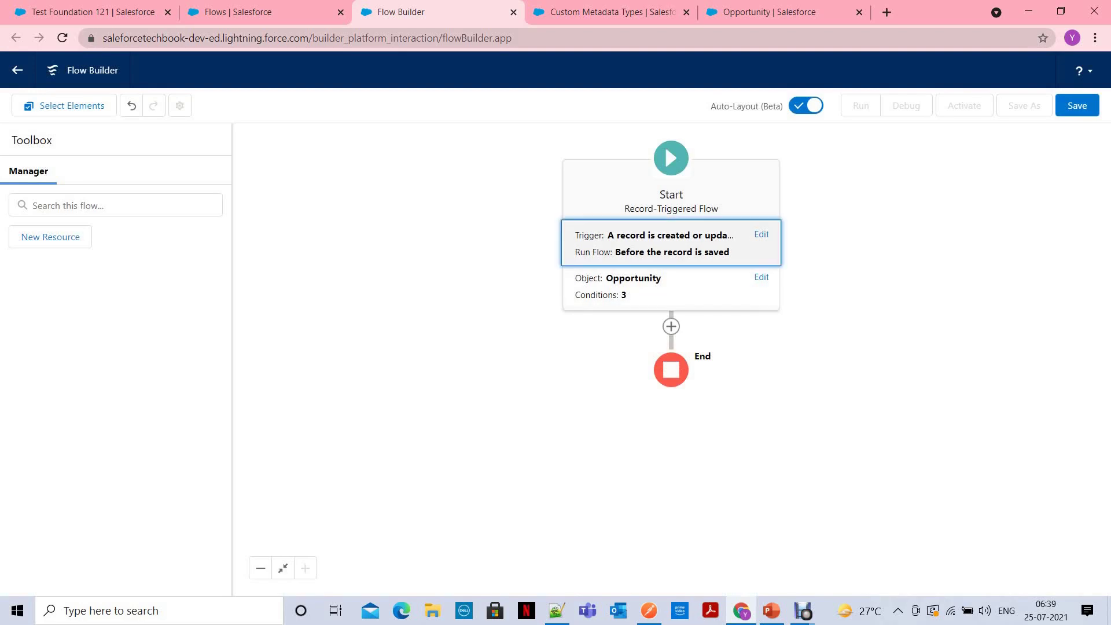
{"action": "key", "text": "Return"}
{"action": "left_click", "coordinate": [954, 449]}
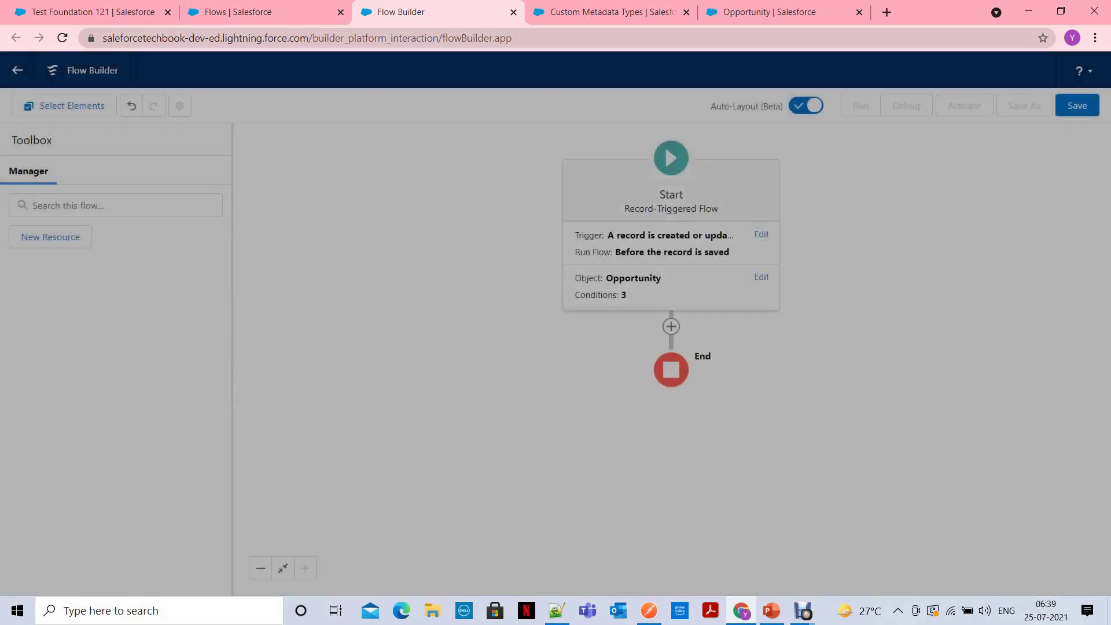
Change the Opportunity entry condition requirements to Any Condition Is Met (OR).
{"action": "left_click", "coordinate": [761, 278]}
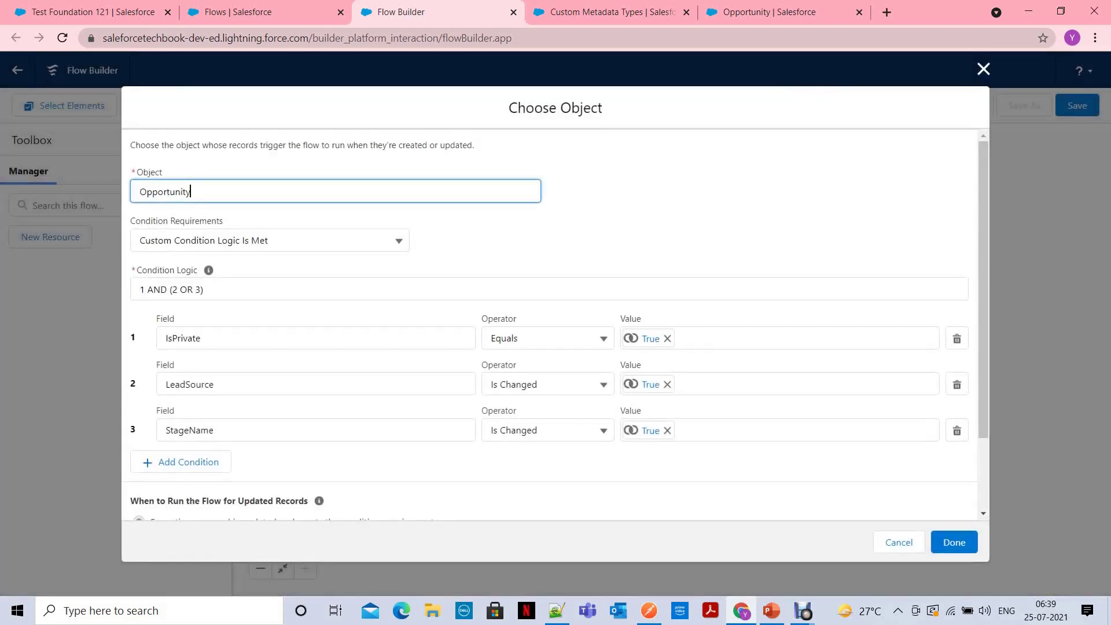
{"action": "scroll", "coordinate": [549, 324], "scroll_direction": "down", "scroll_amount": 2}
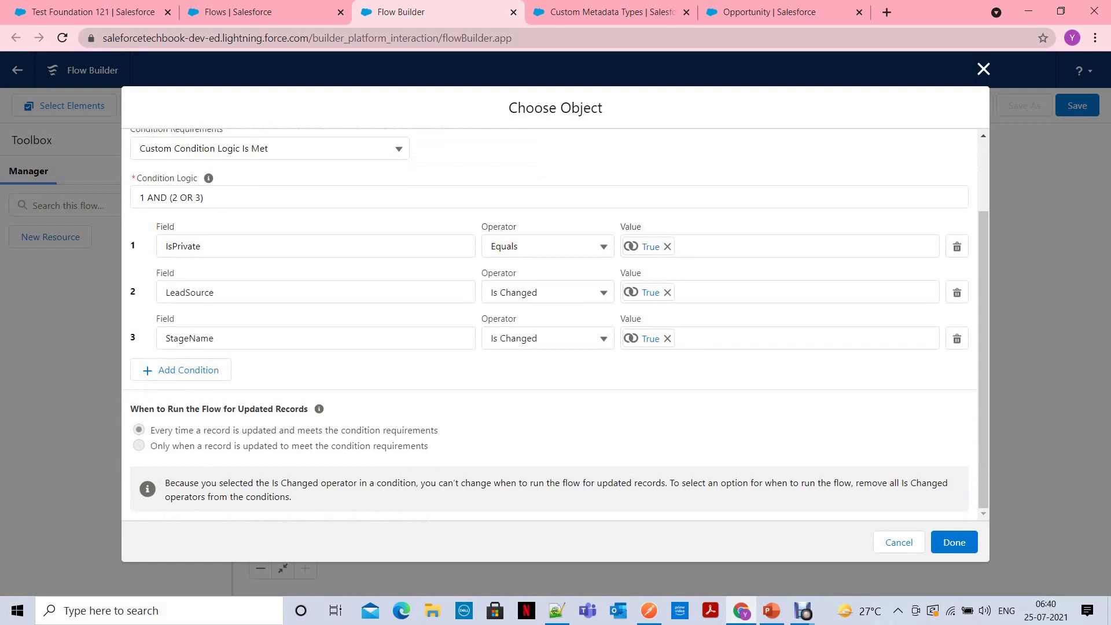
{"action": "scroll", "coordinate": [556, 324], "scroll_direction": "up", "scroll_amount": 2}
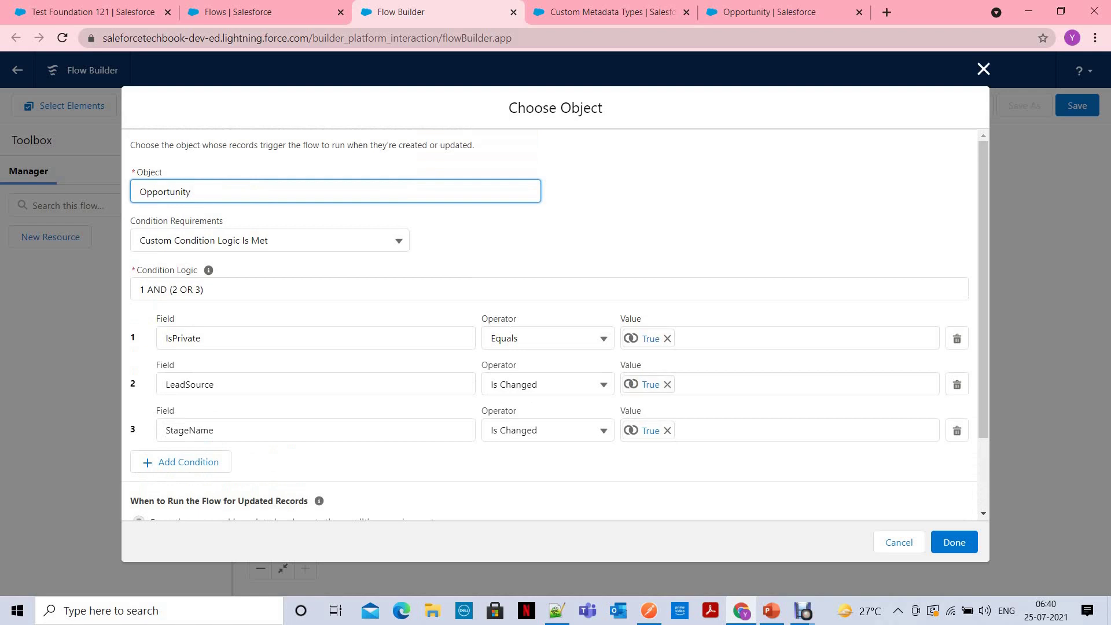
{"action": "left_click", "coordinate": [269, 240]}
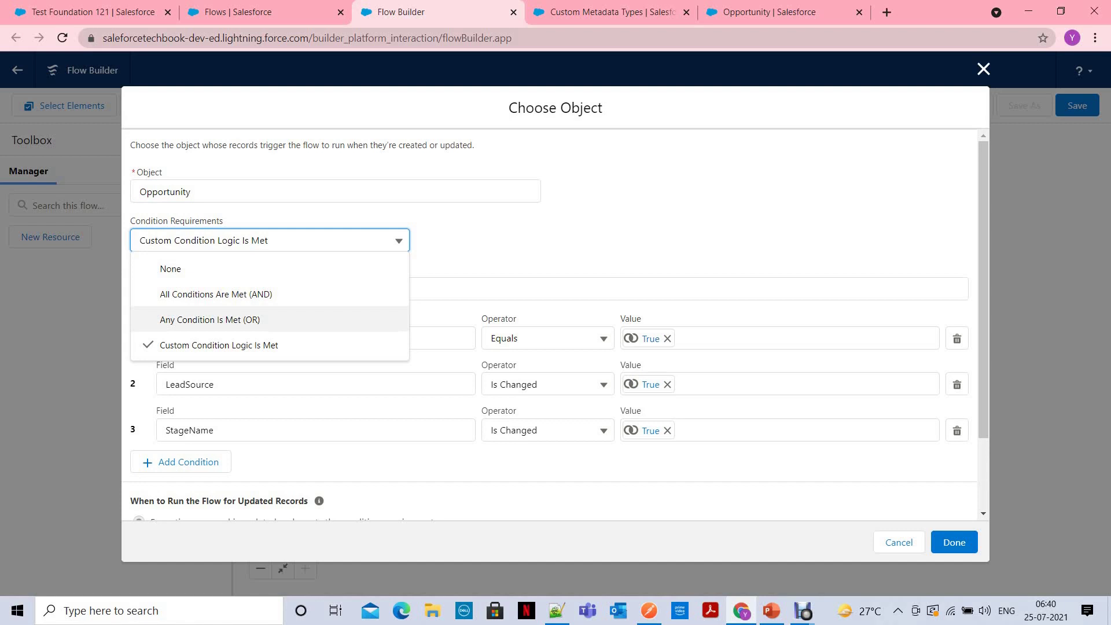
{"action": "left_click", "coordinate": [210, 320]}
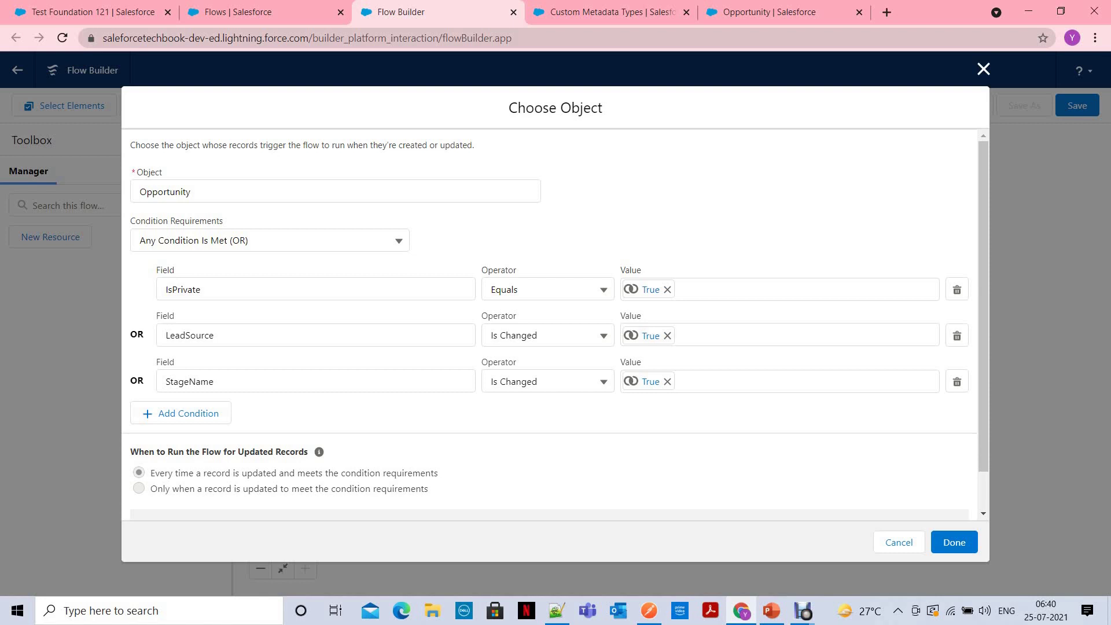
{"action": "left_click", "coordinate": [954, 542]}
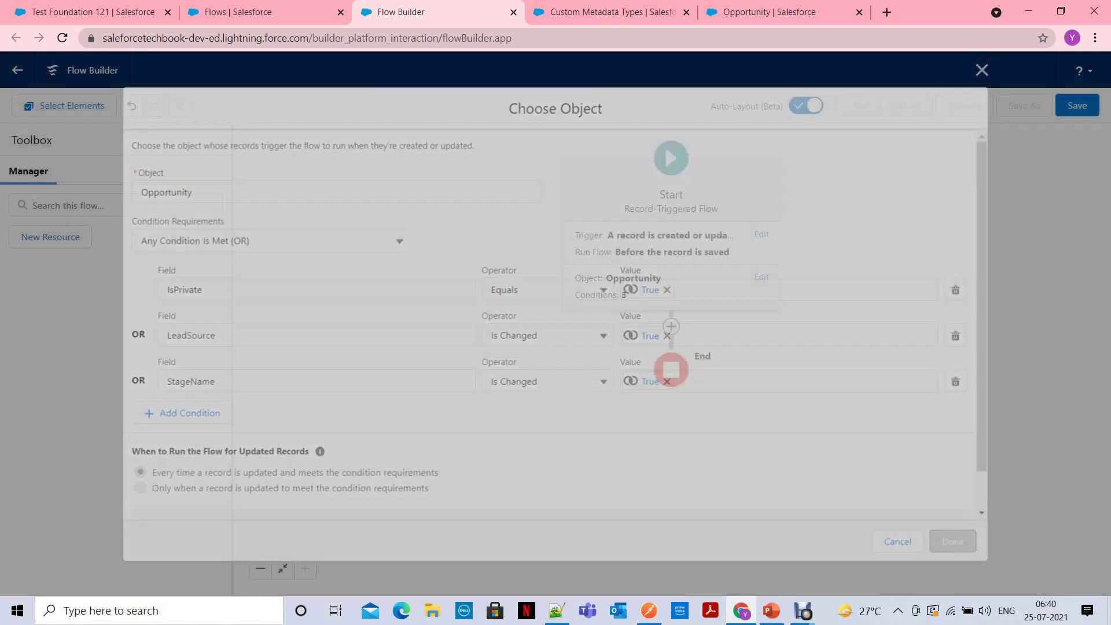
Add a Get Records element after Start, labelled Get Stage prob Record with API name Get_Stage_prob_Record.
{"action": "left_click", "coordinate": [672, 326]}
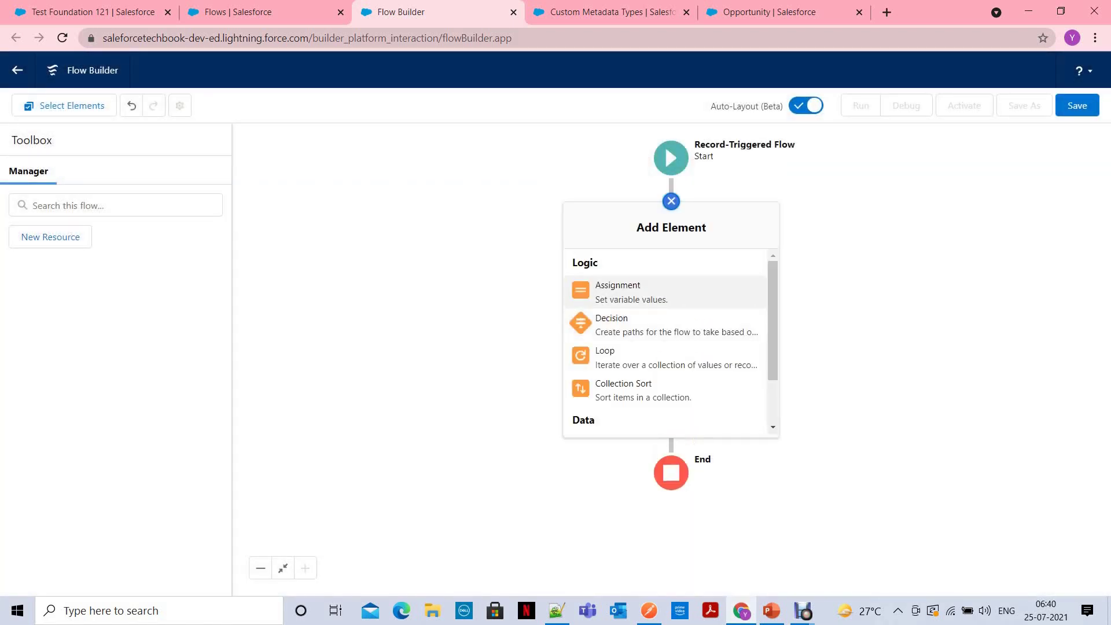
{"action": "scroll", "coordinate": [666, 347], "scroll_direction": "down", "scroll_amount": 2}
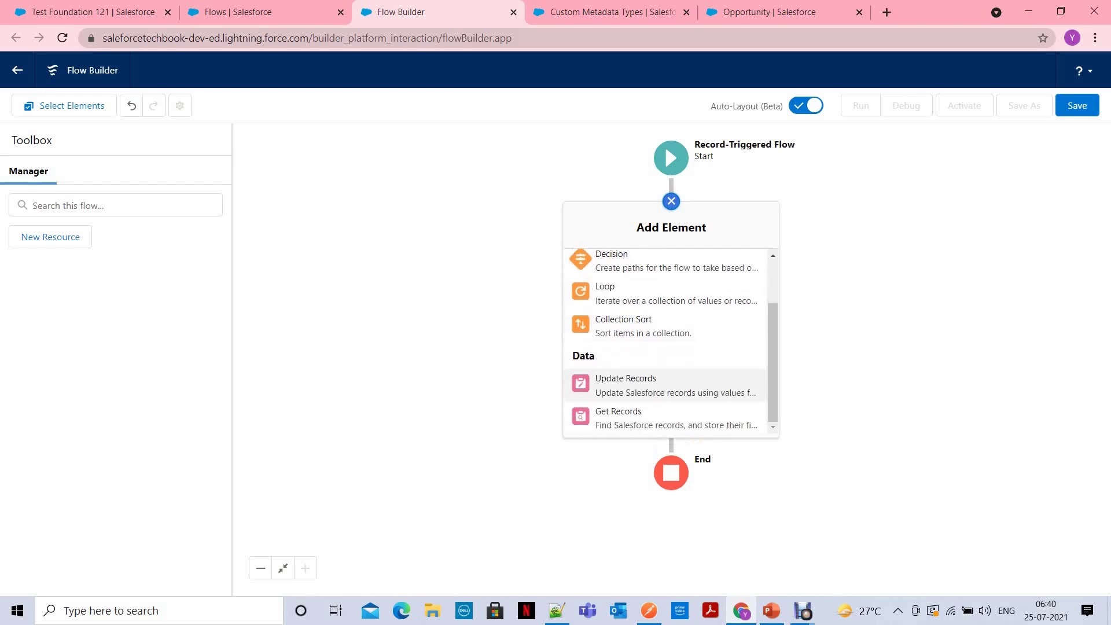
{"action": "left_click", "coordinate": [631, 415]}
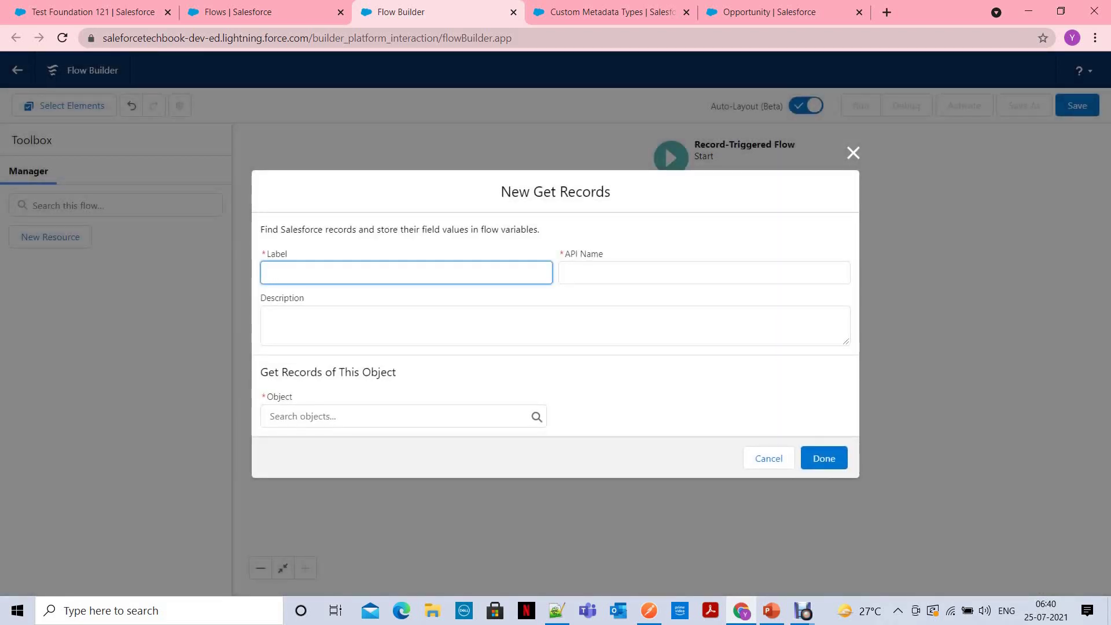
{"action": "type", "text": "Get Stage prob Reco"}
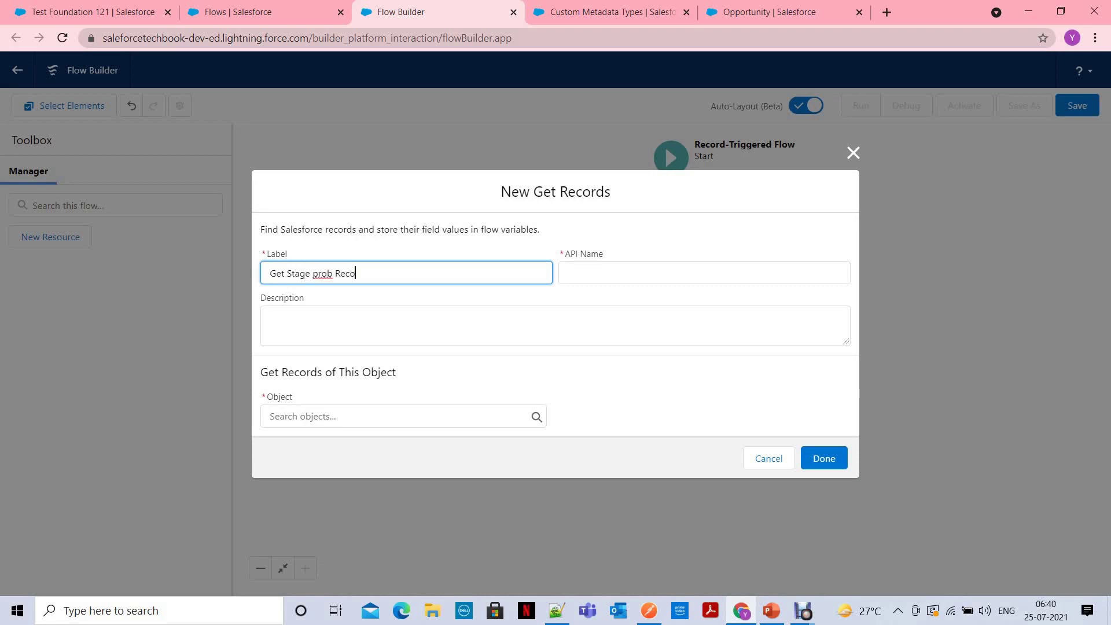
{"action": "type", "text": "ds"}
{"action": "key", "text": "Tab"}
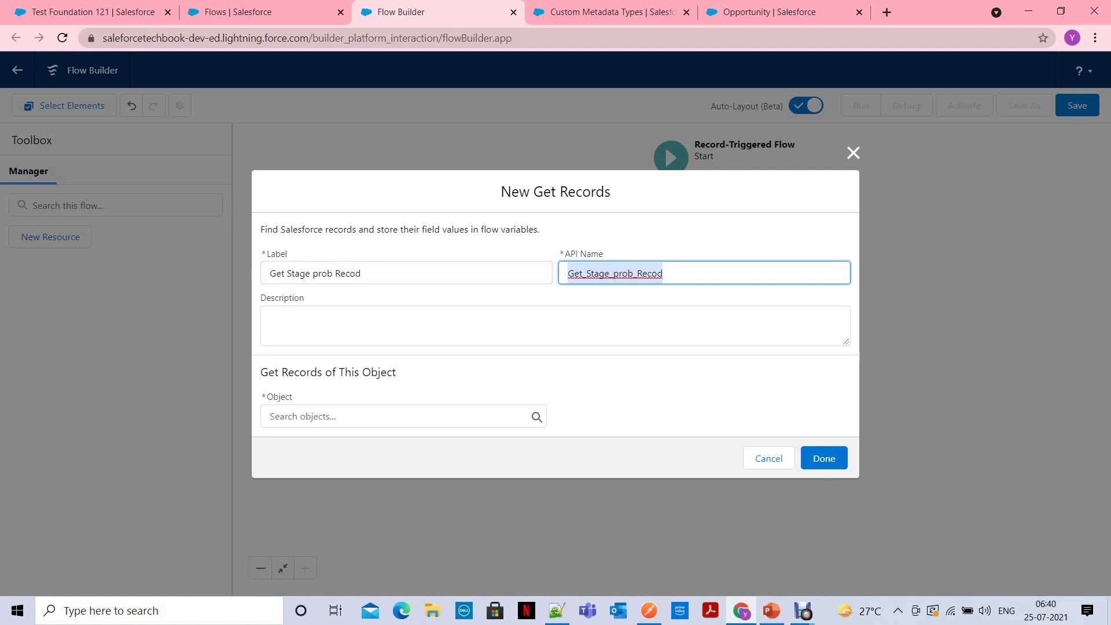
{"action": "left_click", "coordinate": [357, 273]}
{"action": "type", "text": "r"}
{"action": "left_click", "coordinate": [657, 273]}
{"action": "type", "text": "r"}
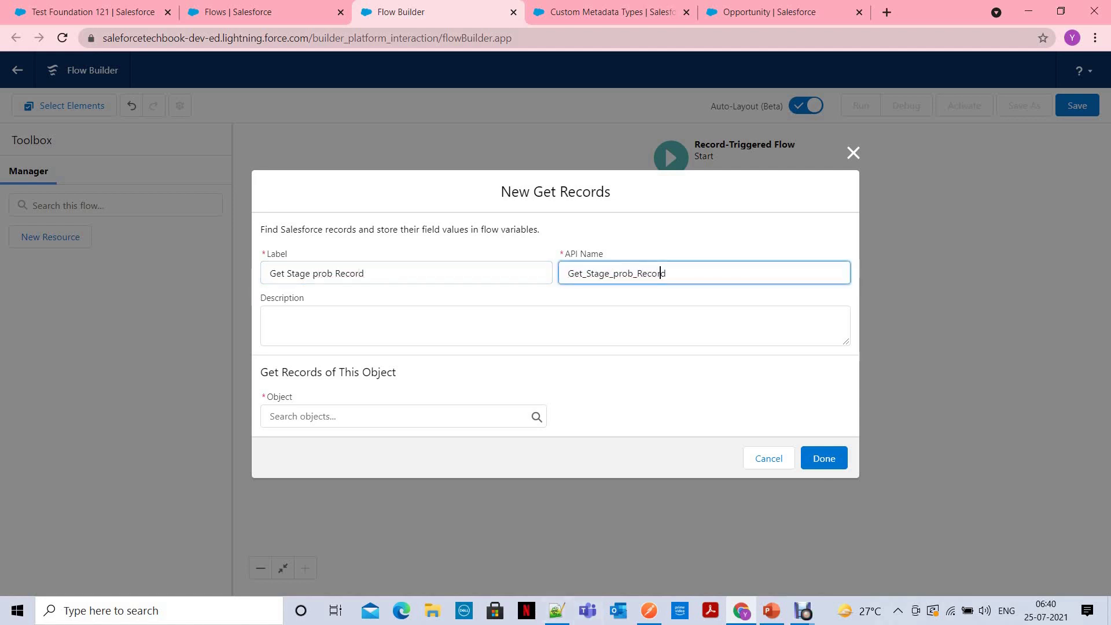
Choose Stage Probability (Stage_Probability__mdt) as the object whose records are retrieved.
{"action": "left_click", "coordinate": [399, 417]}
{"action": "scroll", "coordinate": [399, 347], "scroll_direction": "down", "scroll_amount": 5}
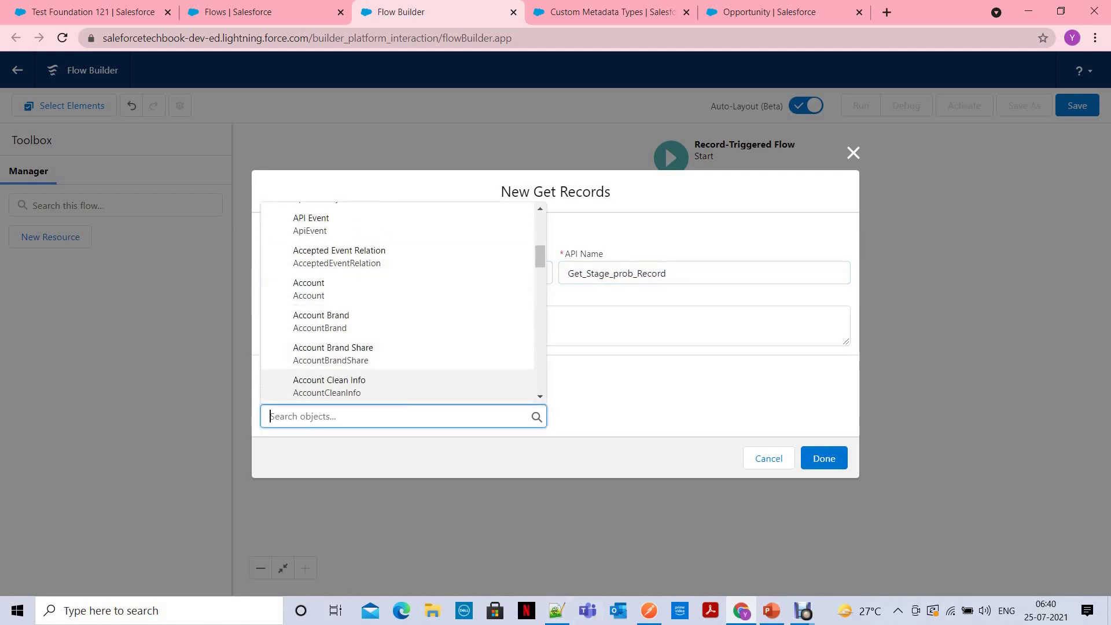
{"action": "scroll", "coordinate": [400, 301], "scroll_direction": "down", "scroll_amount": 3}
{"action": "type", "text": "stage"}
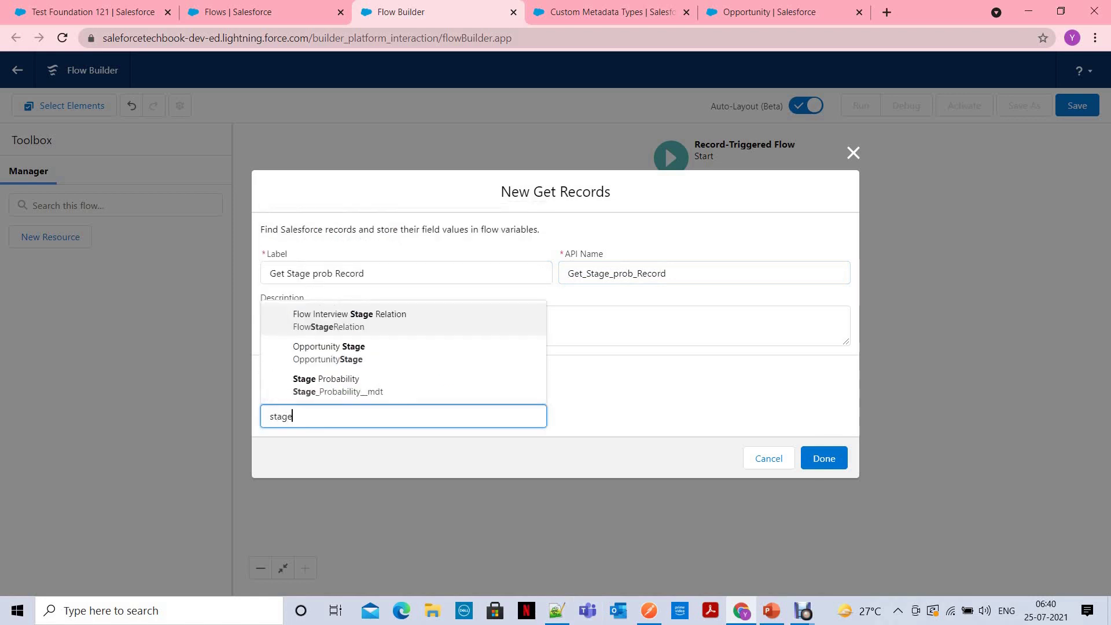
{"action": "left_click", "coordinate": [327, 385]}
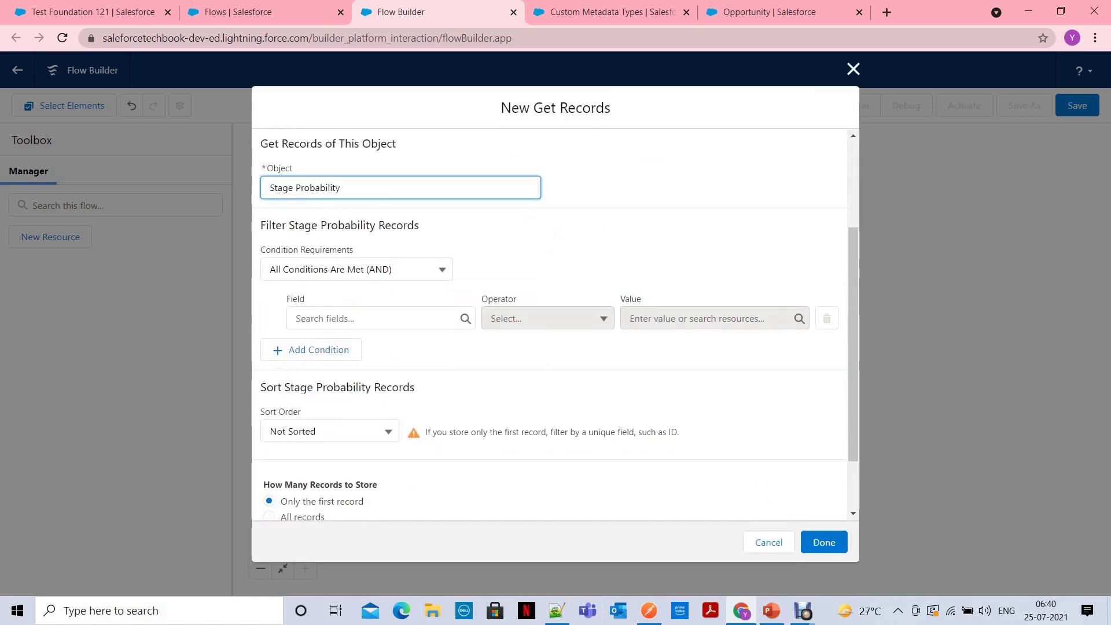
{"action": "left_click", "coordinate": [374, 318]}
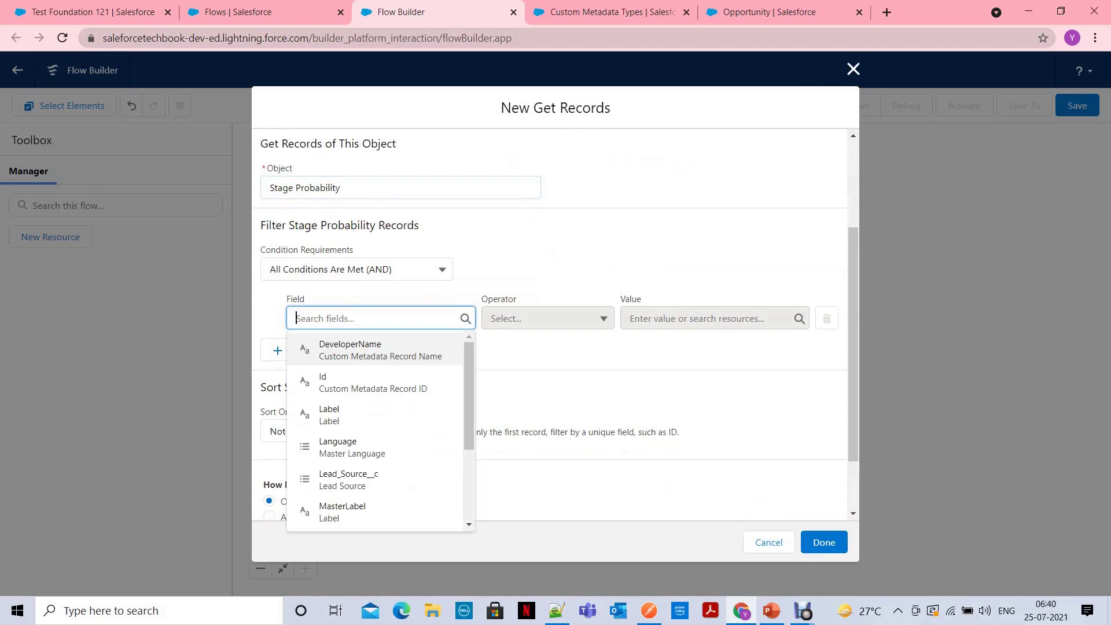
{"action": "left_click", "coordinate": [340, 188]}
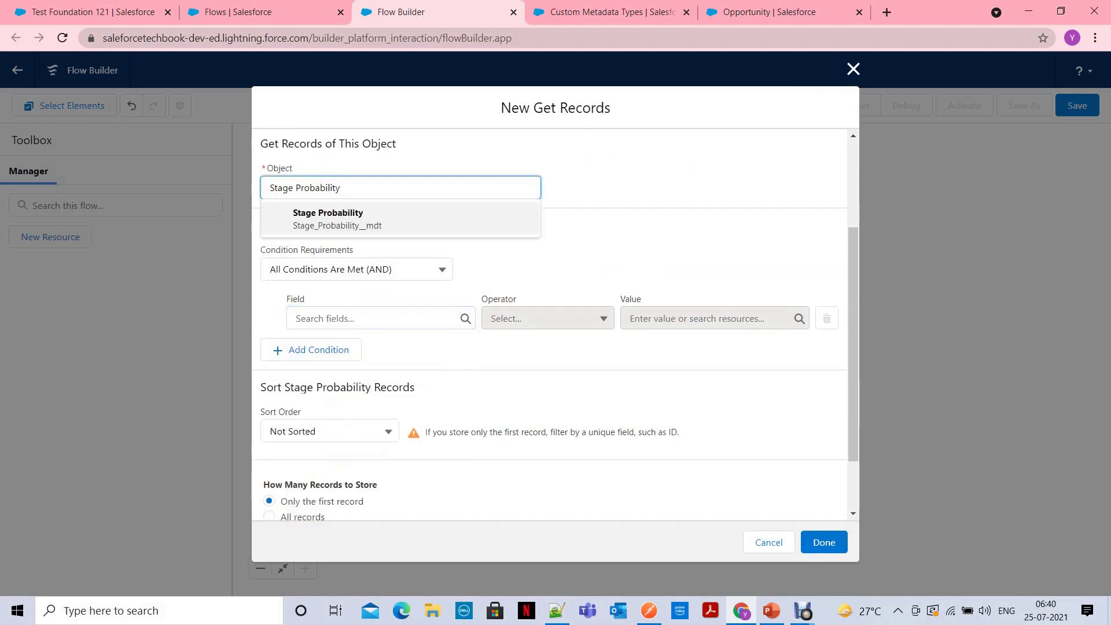
{"action": "key", "text": "Escape"}
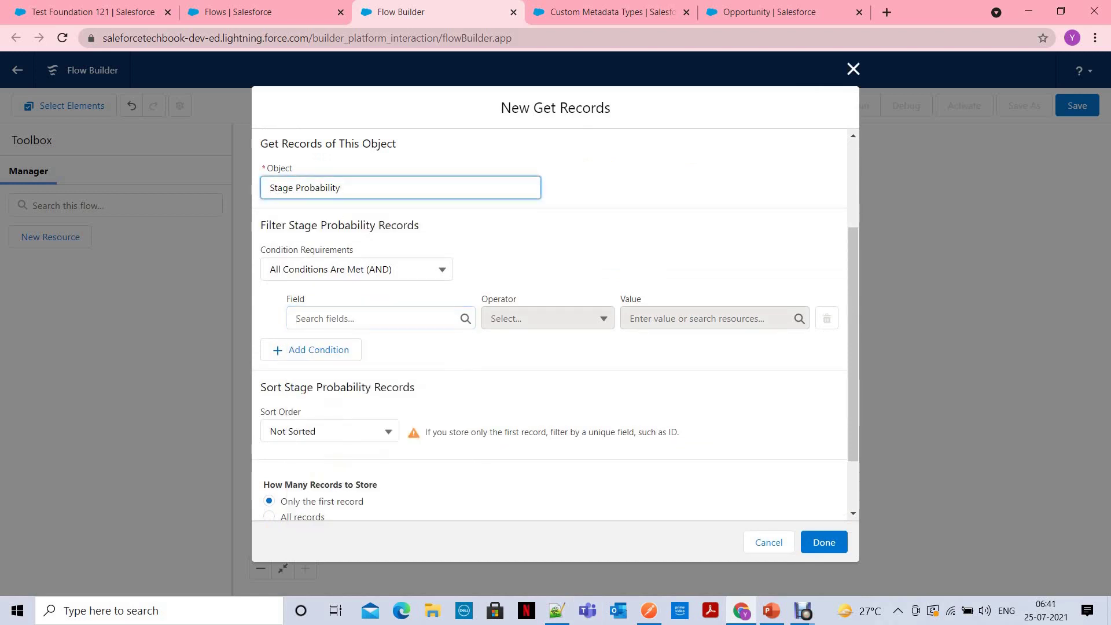
{"action": "left_click", "coordinate": [373, 318]}
{"action": "type", "text": "Lead"}
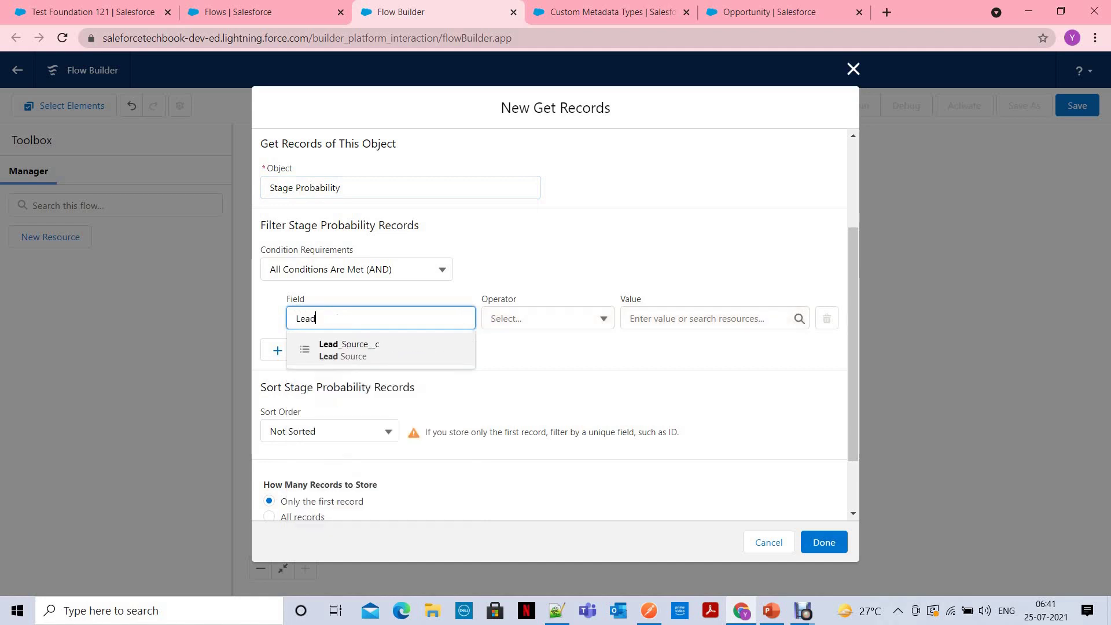
{"action": "key", "text": "Return"}
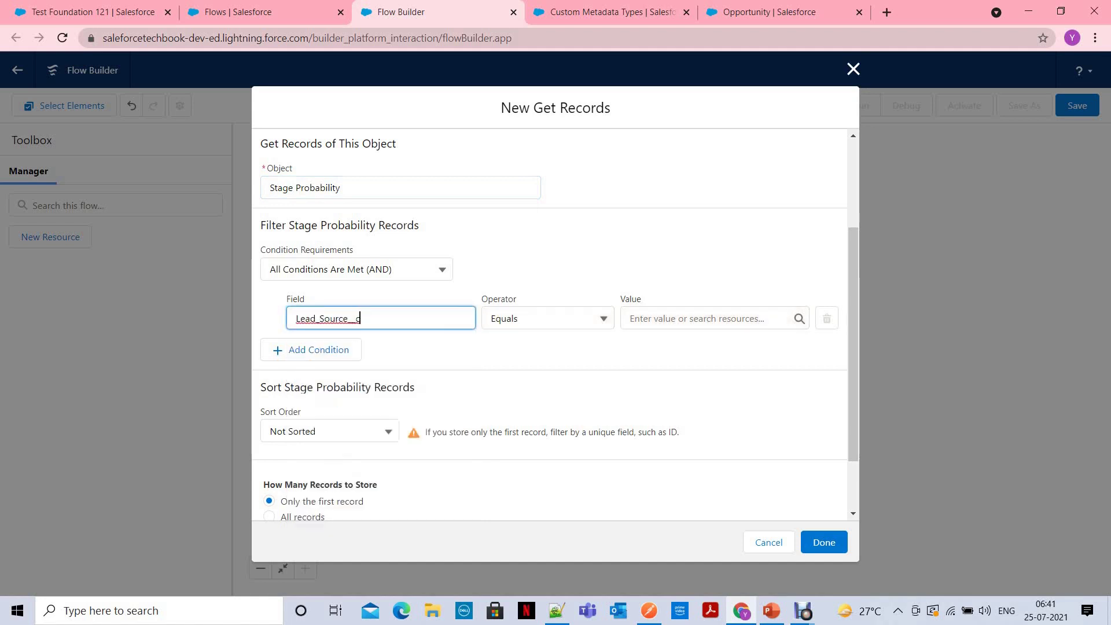
{"action": "key", "text": "ctrl+a"}
{"action": "key", "text": "BackSpace"}
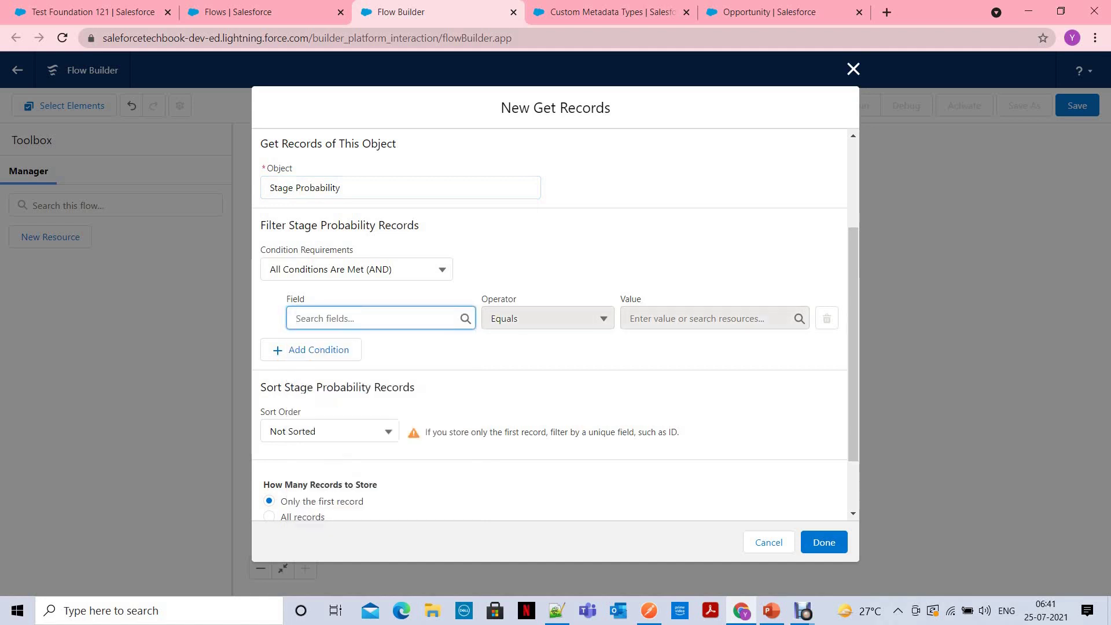
Filter the Stage Probability records where Lead_Source__c equals the triggering record's Lead Source ($Record > Lead Source).
{"action": "scroll", "coordinate": [376, 383], "scroll_direction": "down", "scroll_amount": 3}
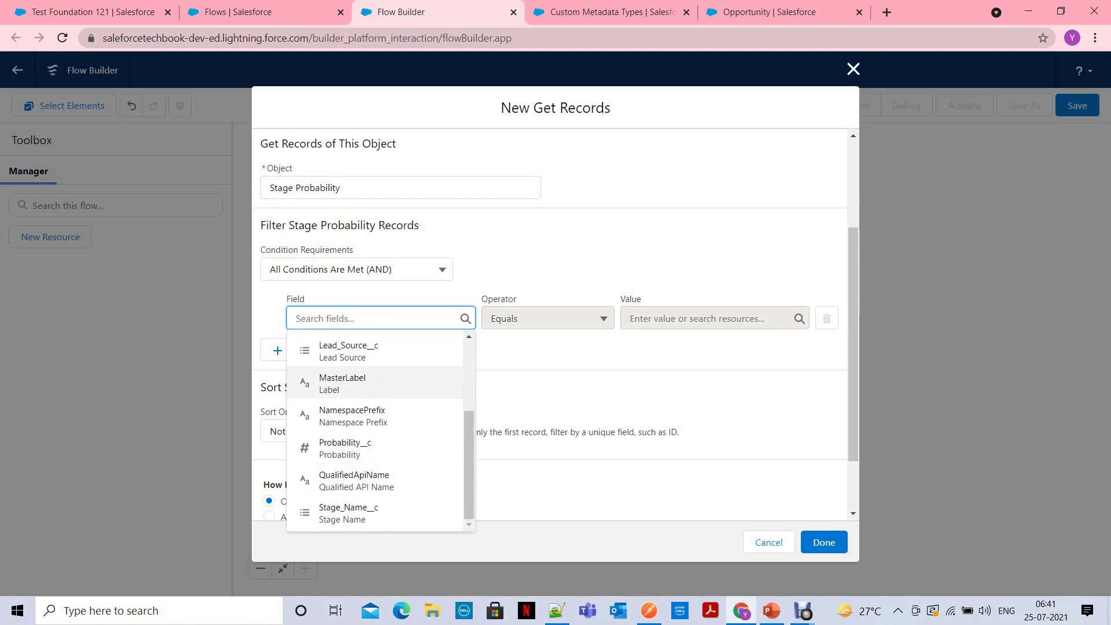
{"action": "left_click", "coordinate": [375, 351]}
{"action": "left_click", "coordinate": [547, 318]}
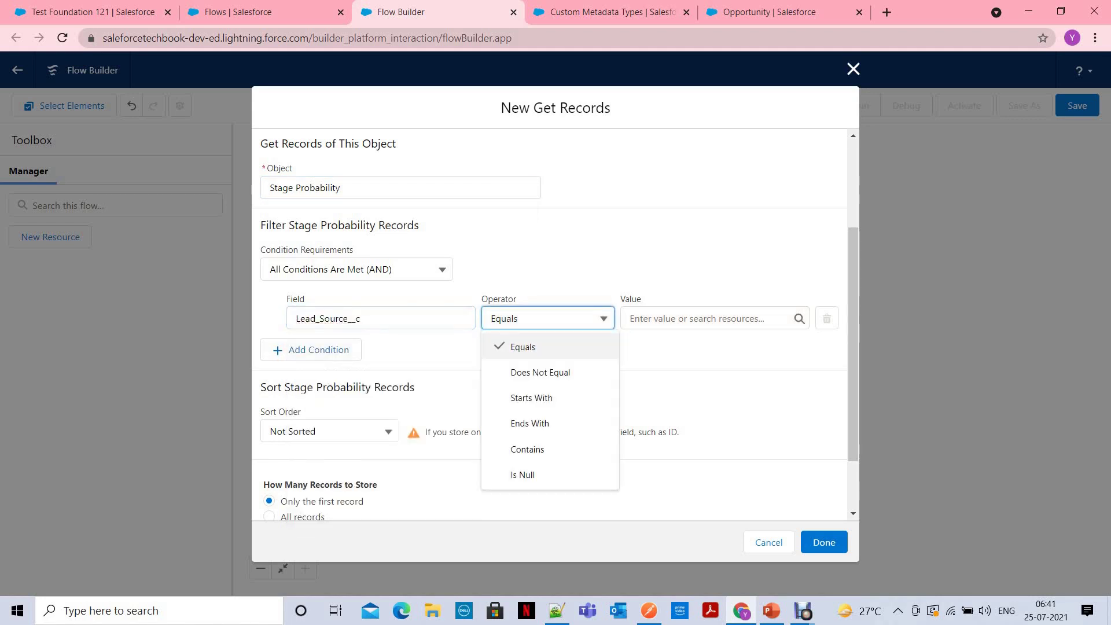
{"action": "left_click", "coordinate": [709, 318]}
{"action": "scroll", "coordinate": [709, 431], "scroll_direction": "down", "scroll_amount": 2}
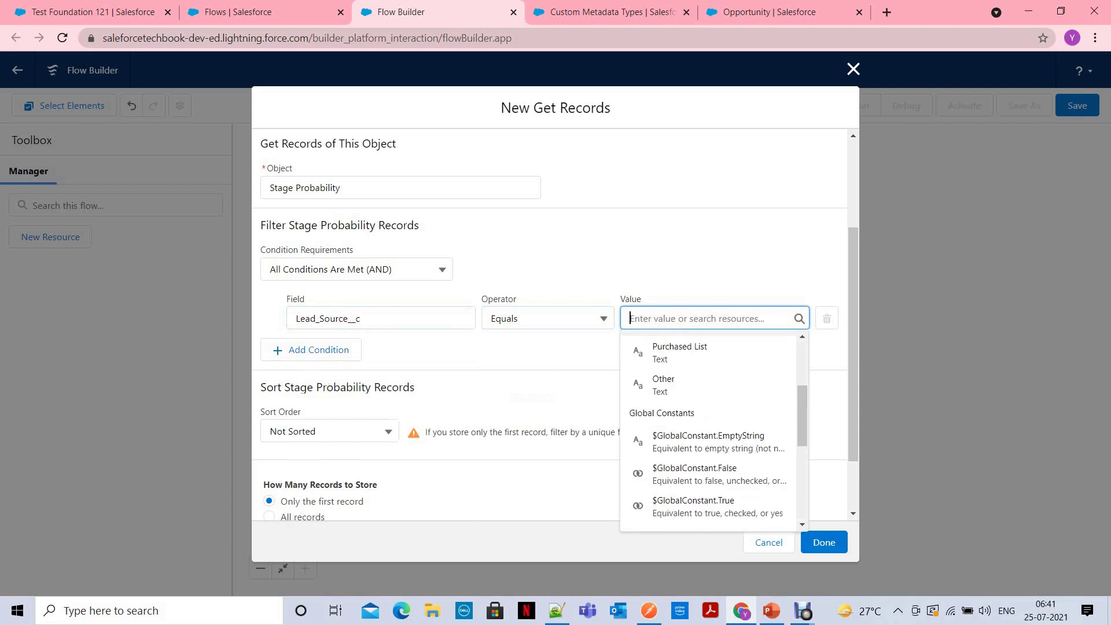
{"action": "scroll", "coordinate": [712, 405], "scroll_direction": "down", "scroll_amount": 4}
{"action": "left_click", "coordinate": [671, 401]}
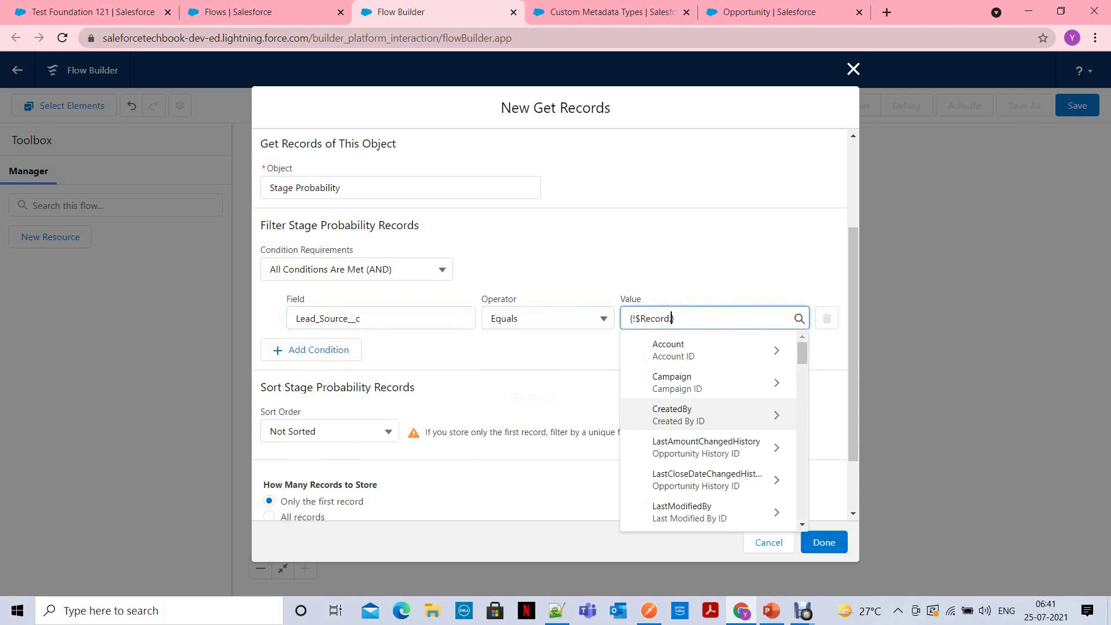
{"action": "type", "text": "Lead"}
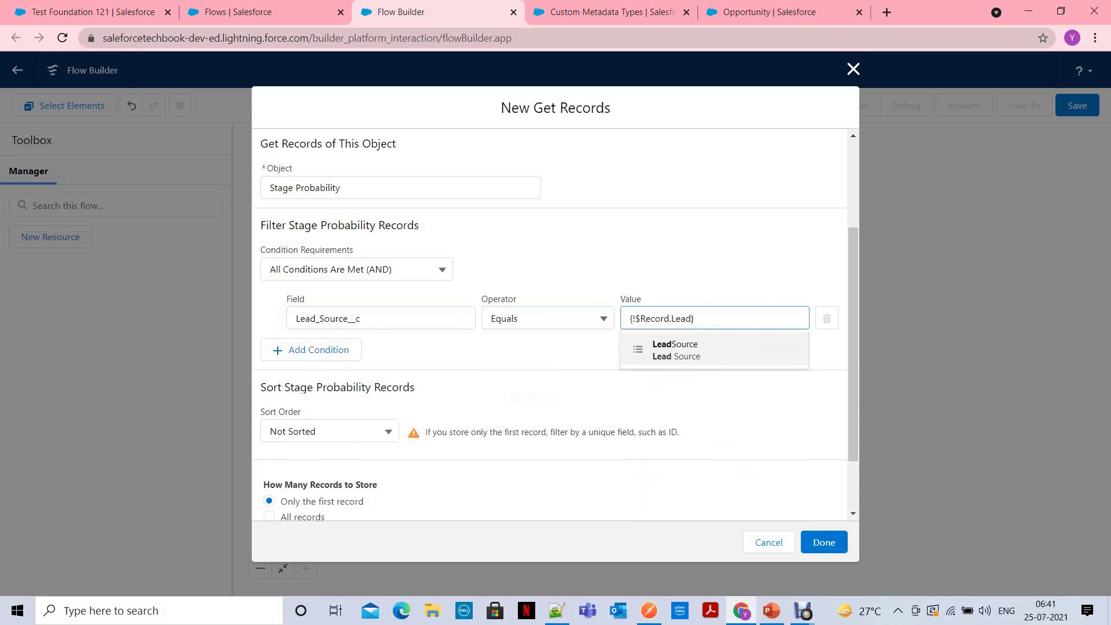
{"action": "left_click", "coordinate": [675, 350]}
Add a second AND filter condition on the Stage_Name__c field using the Equals operator.
{"action": "left_click", "coordinate": [310, 350]}
{"action": "left_click", "coordinate": [380, 364]}
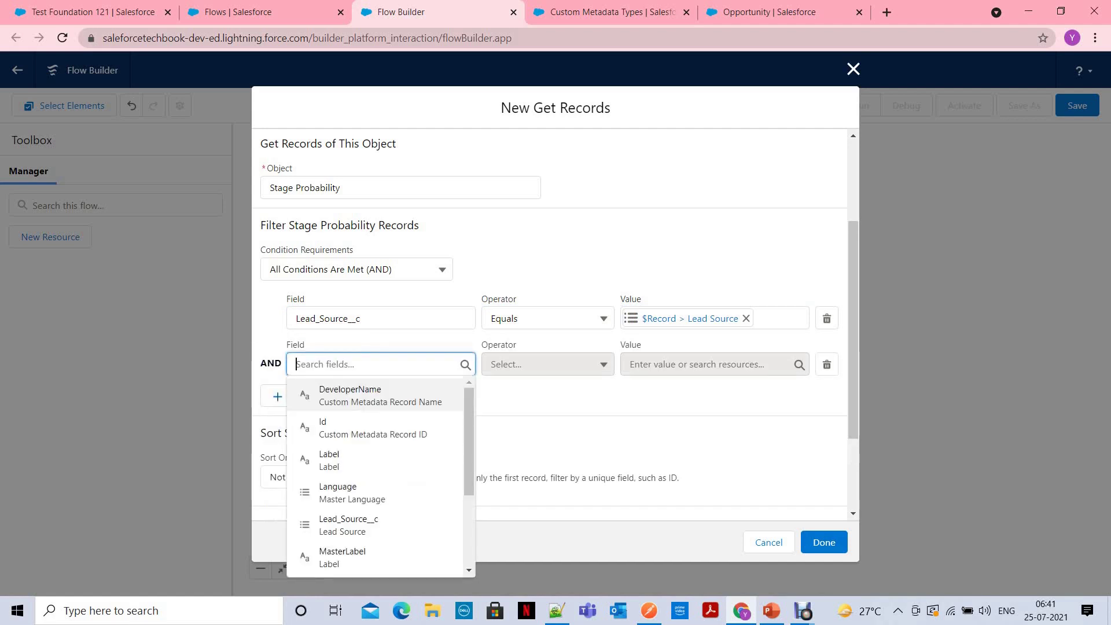
{"action": "type", "text": "Stage"}
{"action": "left_click", "coordinate": [380, 396]}
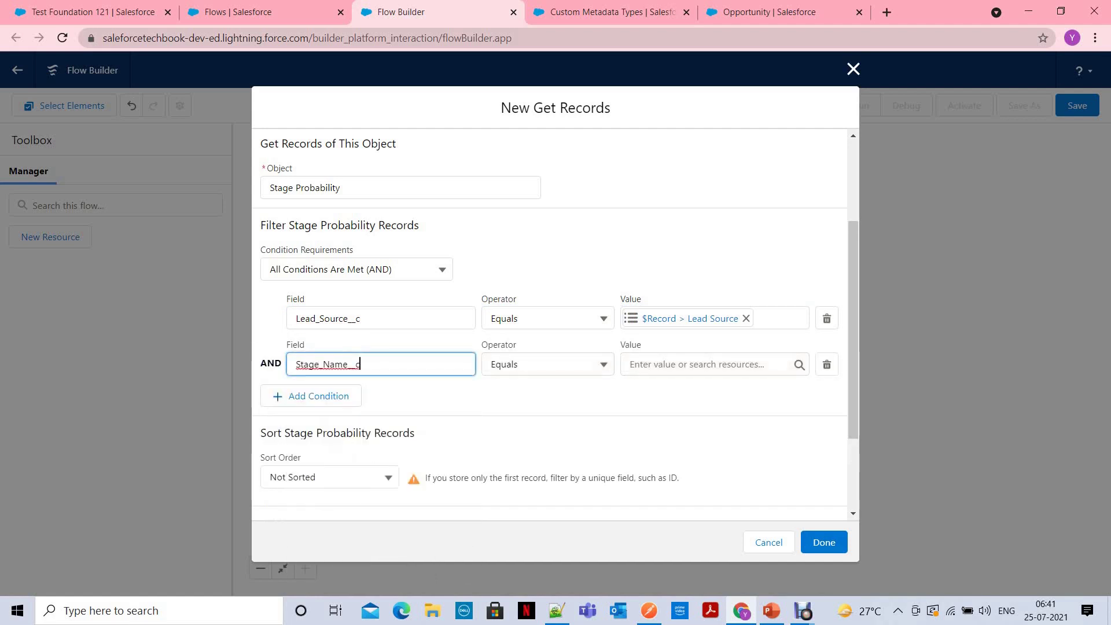
{"action": "left_click", "coordinate": [547, 364]}
Set the comparison value of the Stage_Name__c condition to {!$Record.StageName}.
{"action": "left_click", "coordinate": [708, 365]}
{"action": "type", "text": "Rec"}
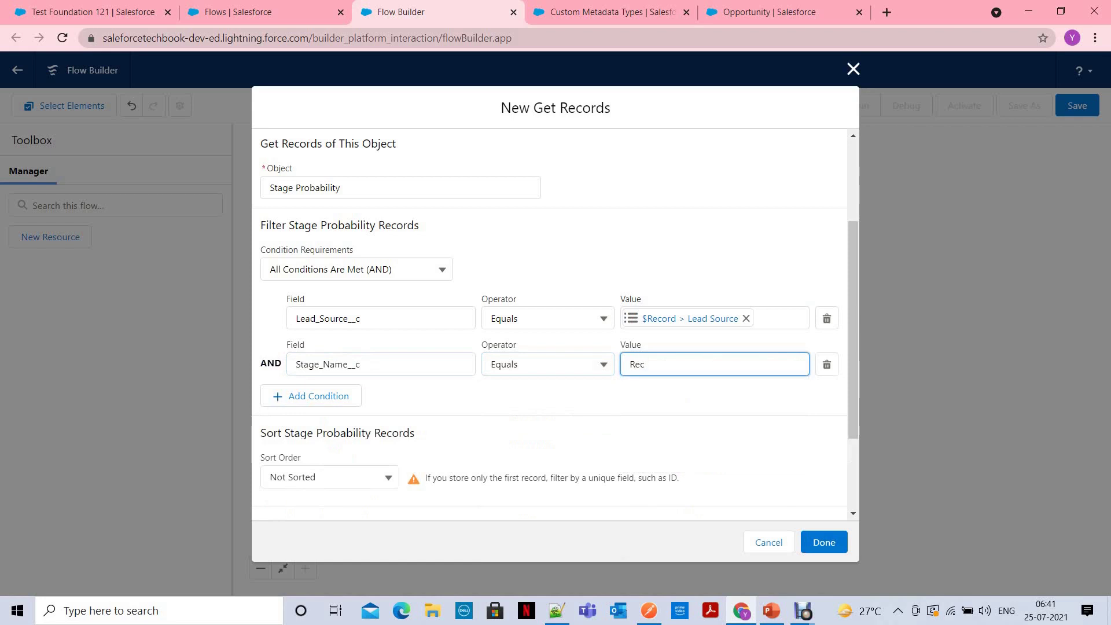
{"action": "type", "text": "ror"}
{"action": "key", "text": "Return"}
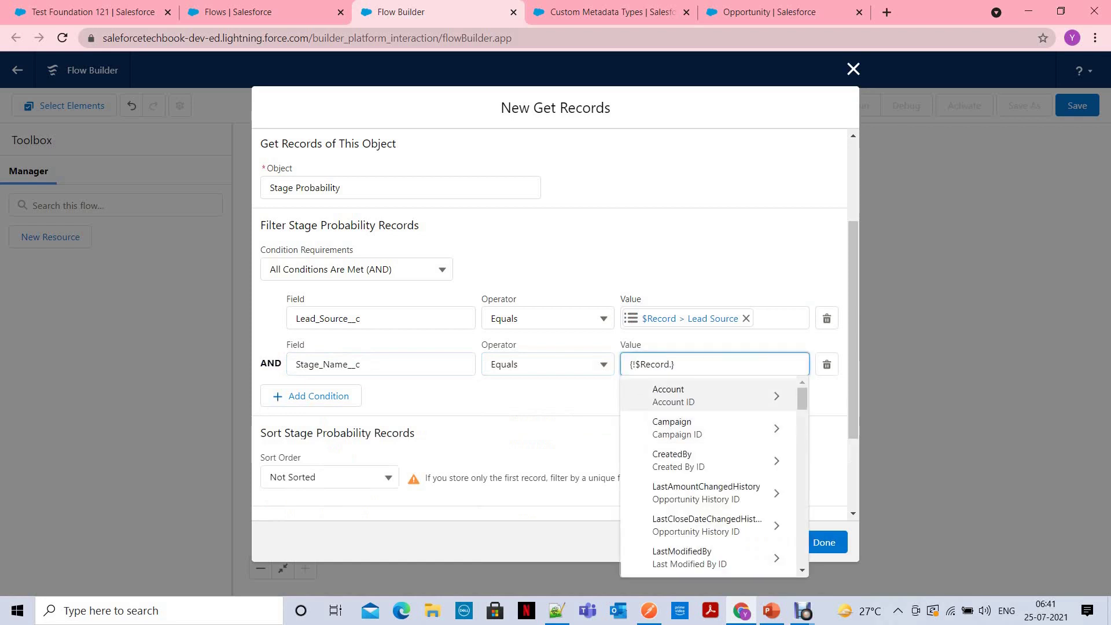
{"action": "type", "text": "Srag"}
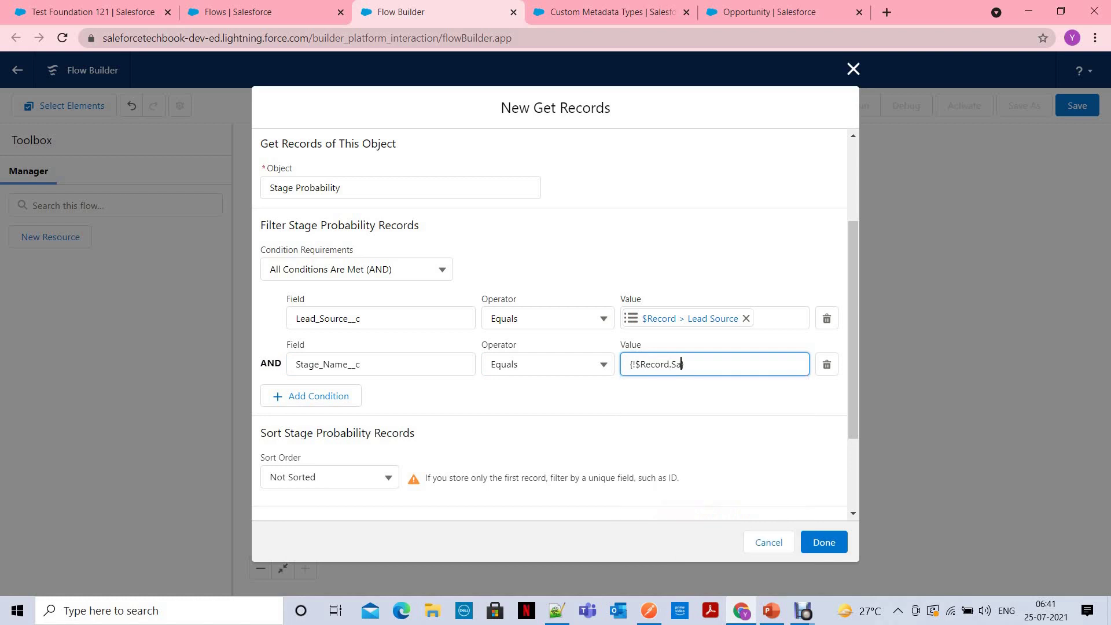
{"action": "key", "text": "BackSpace"}
{"action": "key", "text": "BackSpace"}
{"action": "key", "text": "BackSpace"}
{"action": "type", "text": "tage"}
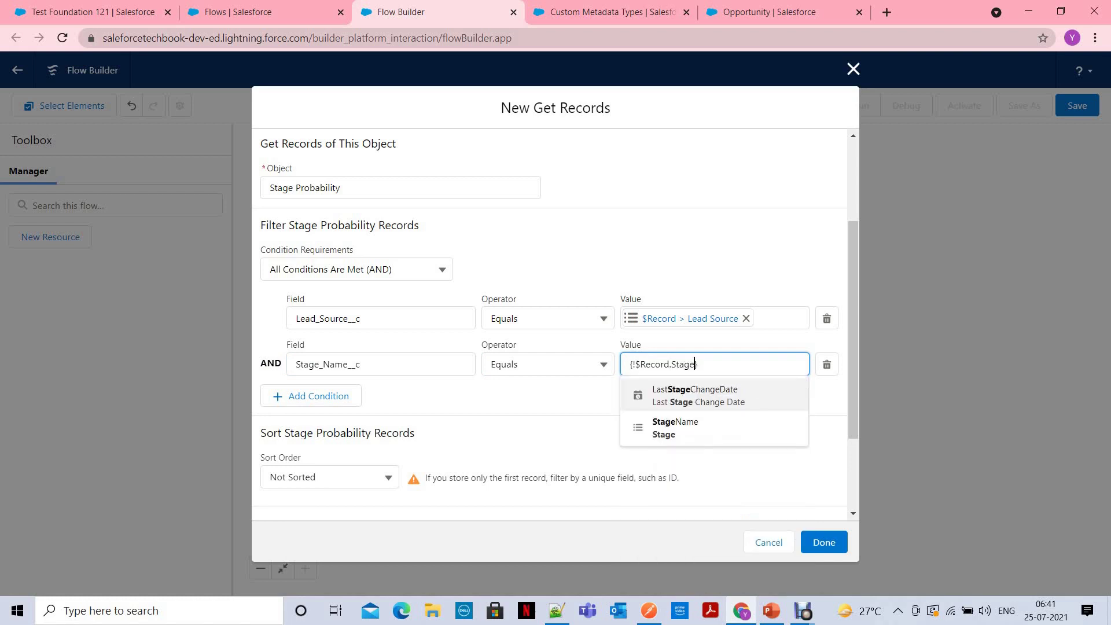
{"action": "key", "text": "Down"}
{"action": "key", "text": "Return"}
Review the object, filter and storage settings of the new Get Records element and finish creating it.
{"action": "scroll", "coordinate": [555, 324], "scroll_direction": "down", "scroll_amount": 2}
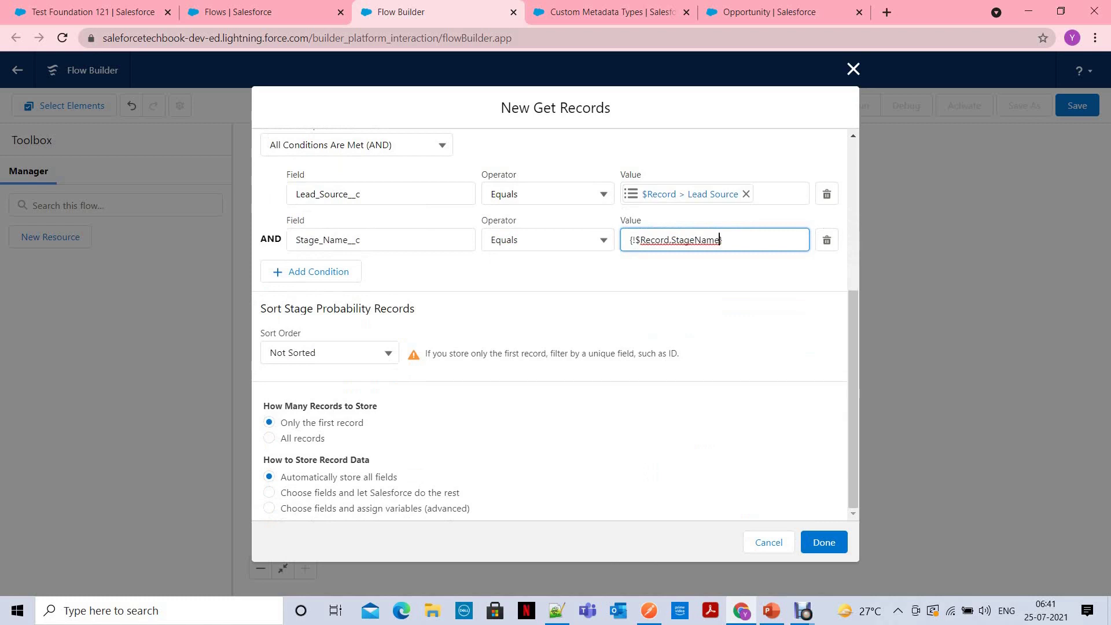
{"action": "scroll", "coordinate": [556, 324], "scroll_direction": "up", "scroll_amount": 5}
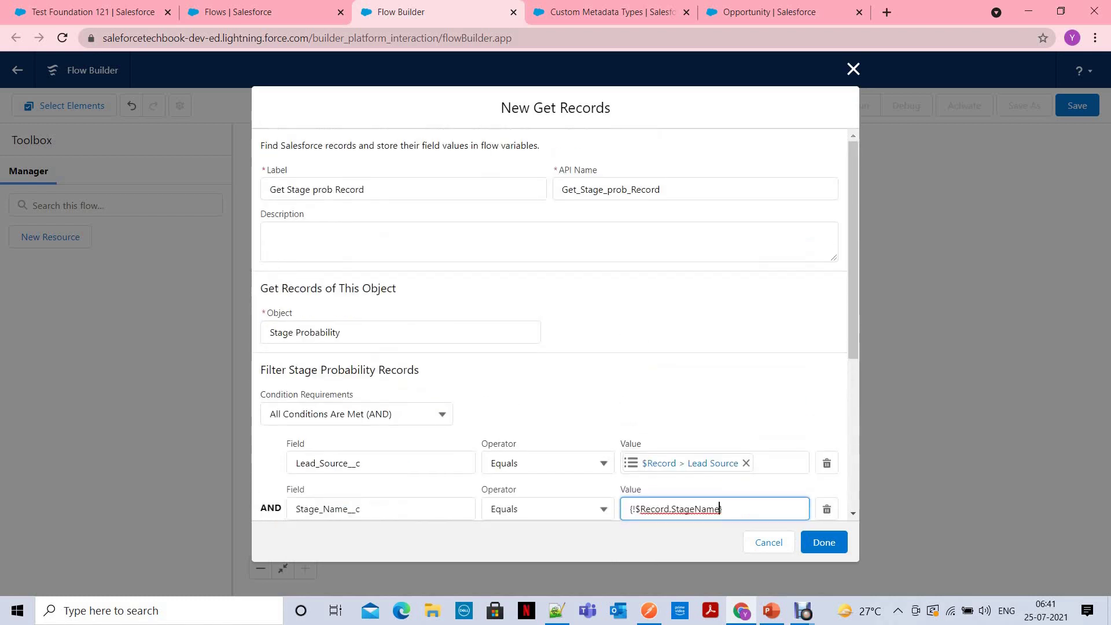
{"action": "scroll", "coordinate": [556, 324], "scroll_direction": "down", "scroll_amount": 5}
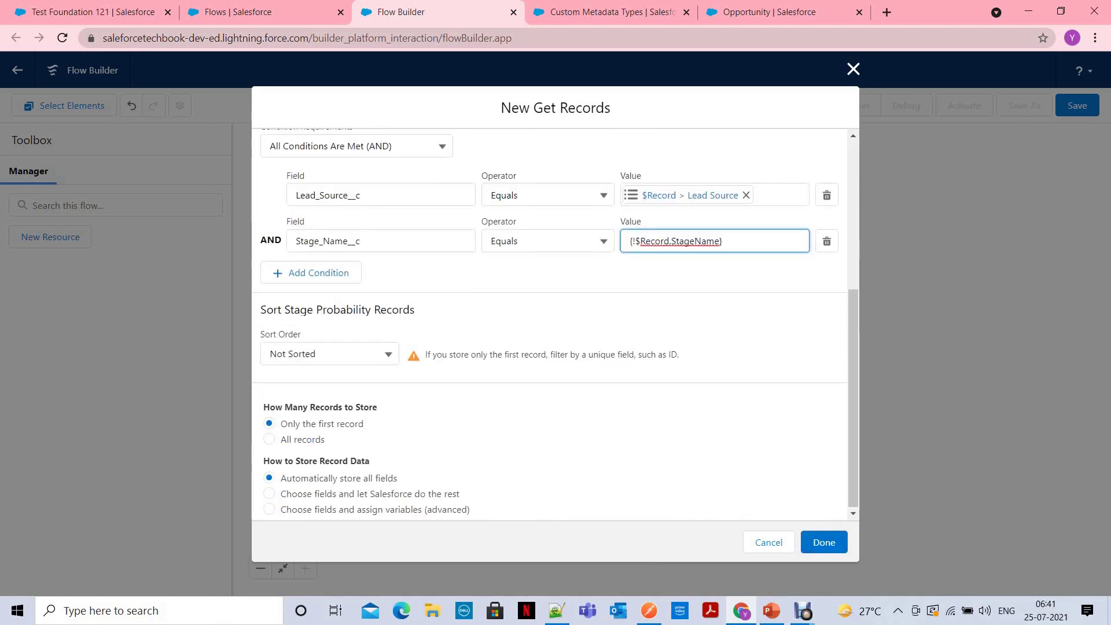
{"action": "scroll", "coordinate": [556, 324], "scroll_direction": "up", "scroll_amount": 3}
{"action": "scroll", "coordinate": [556, 324], "scroll_direction": "up", "scroll_amount": 2}
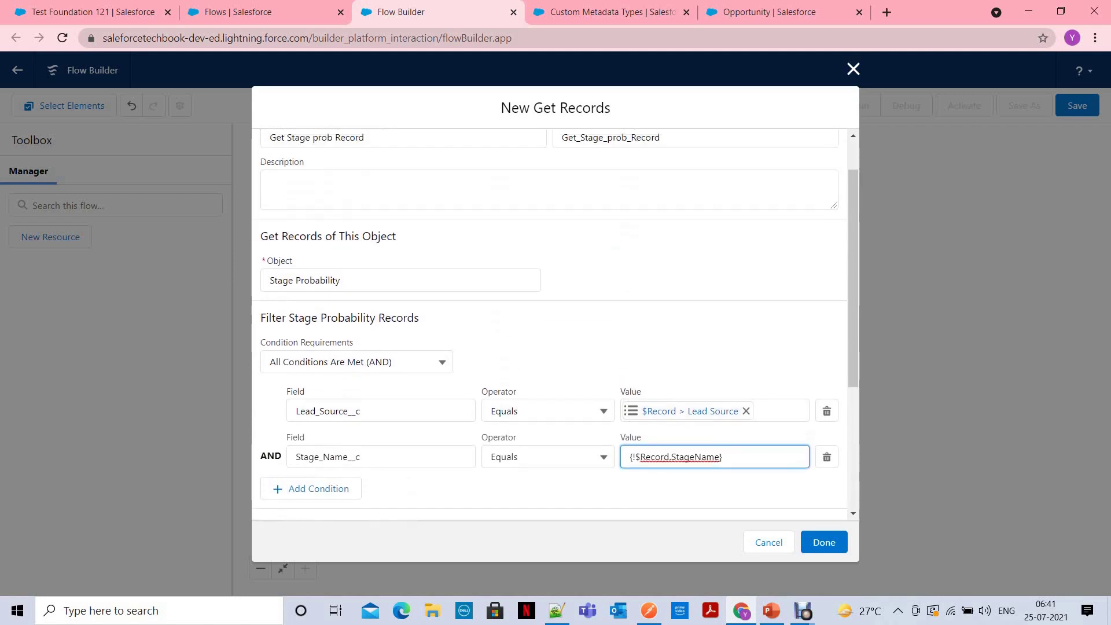
{"action": "scroll", "coordinate": [720, 509], "scroll_direction": "up", "scroll_amount": 1}
{"action": "scroll", "coordinate": [720, 509], "scroll_direction": "down", "scroll_amount": 2}
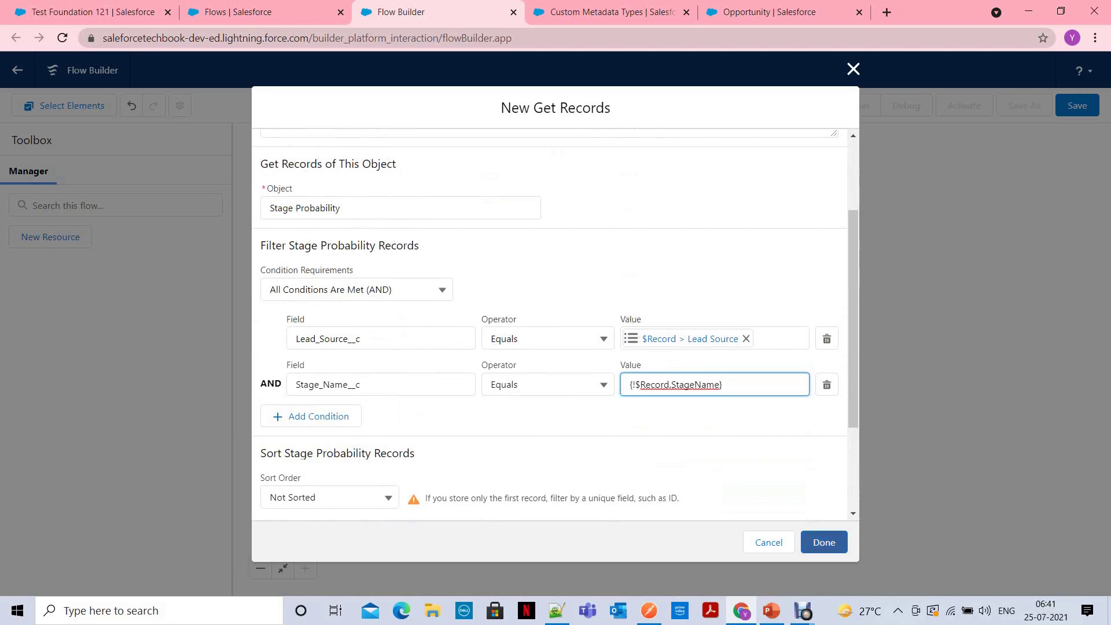
{"action": "left_click", "coordinate": [824, 542]}
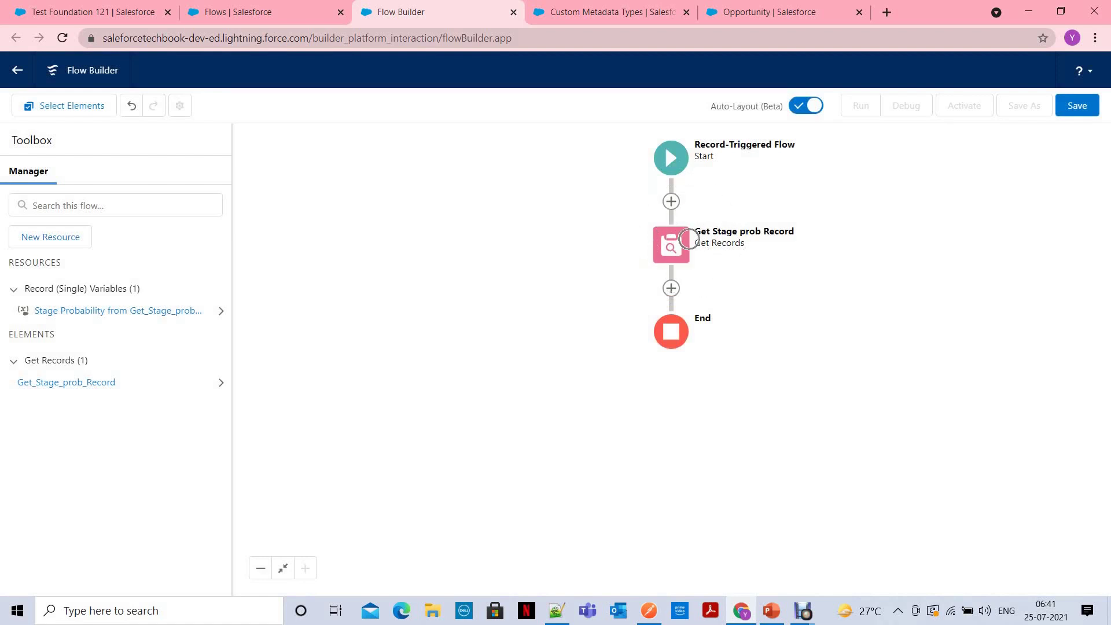
Add an Assignment element after Get Stage prob Record, with both label and API name Assignment.
{"action": "left_click", "coordinate": [671, 287]}
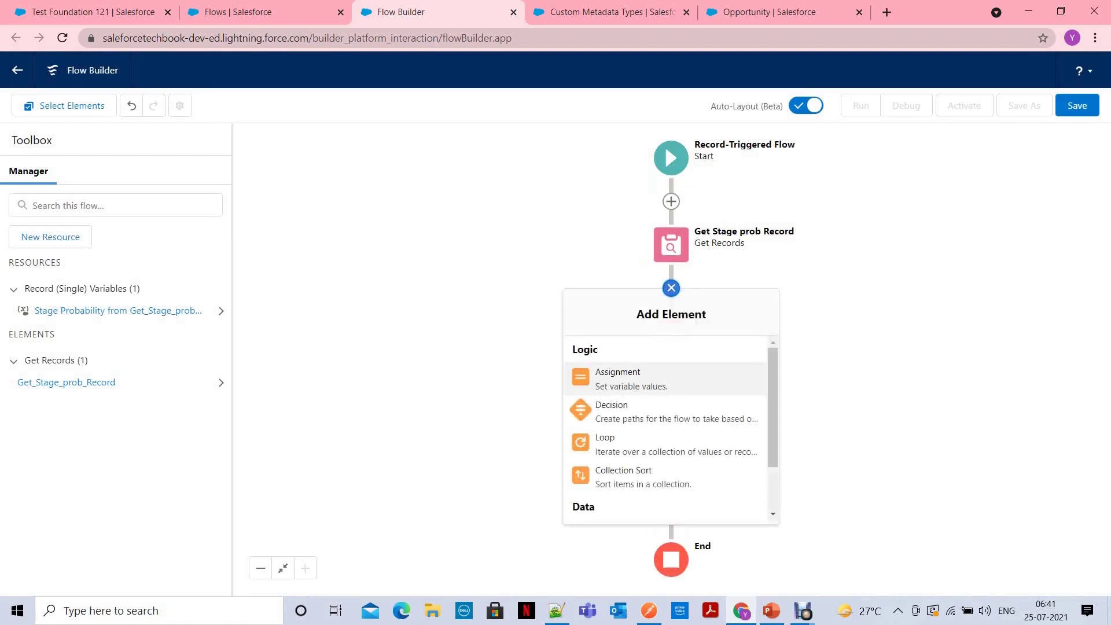
{"action": "left_click", "coordinate": [617, 377]}
{"action": "type", "text": "Assignment"}
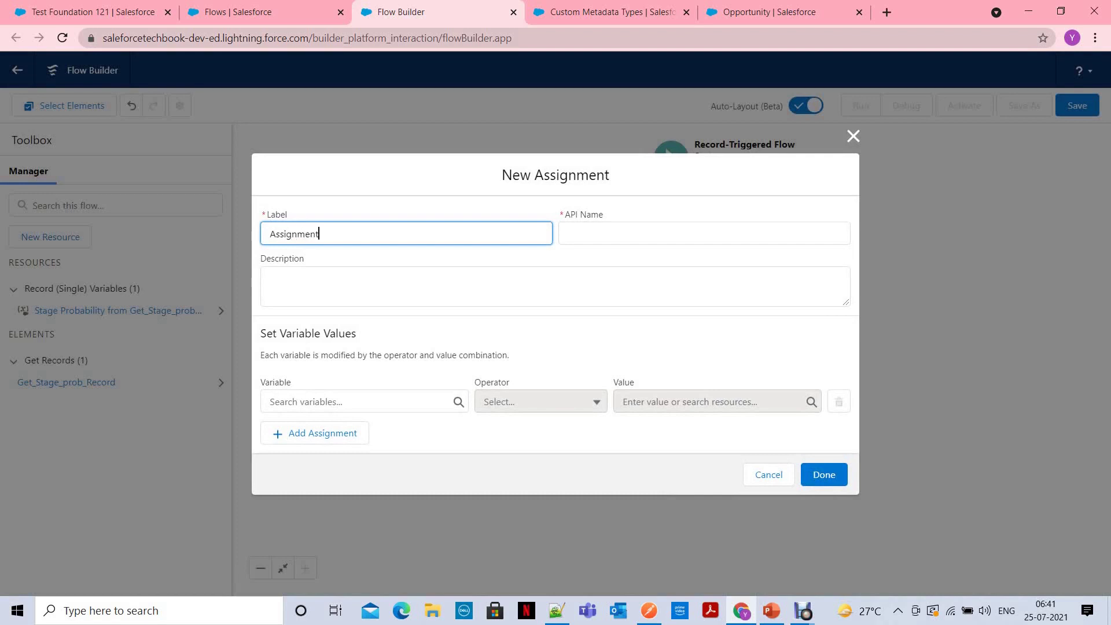
{"action": "key", "text": "Tab"}
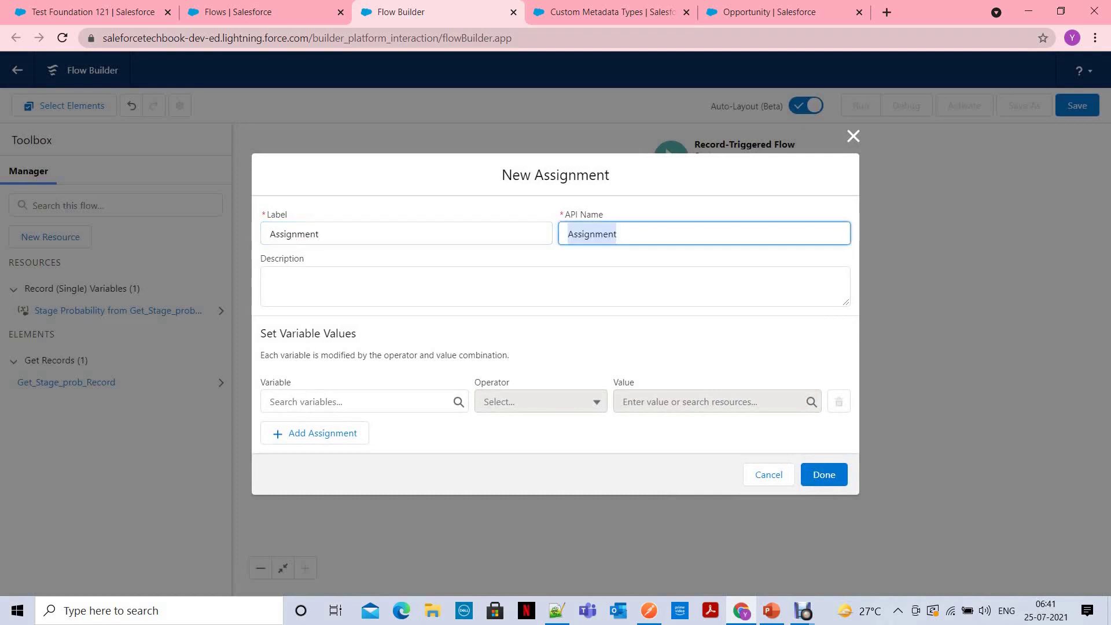
Choose {!$Record.Probability} as the variable the Assignment element sets.
{"action": "left_click", "coordinate": [363, 401]}
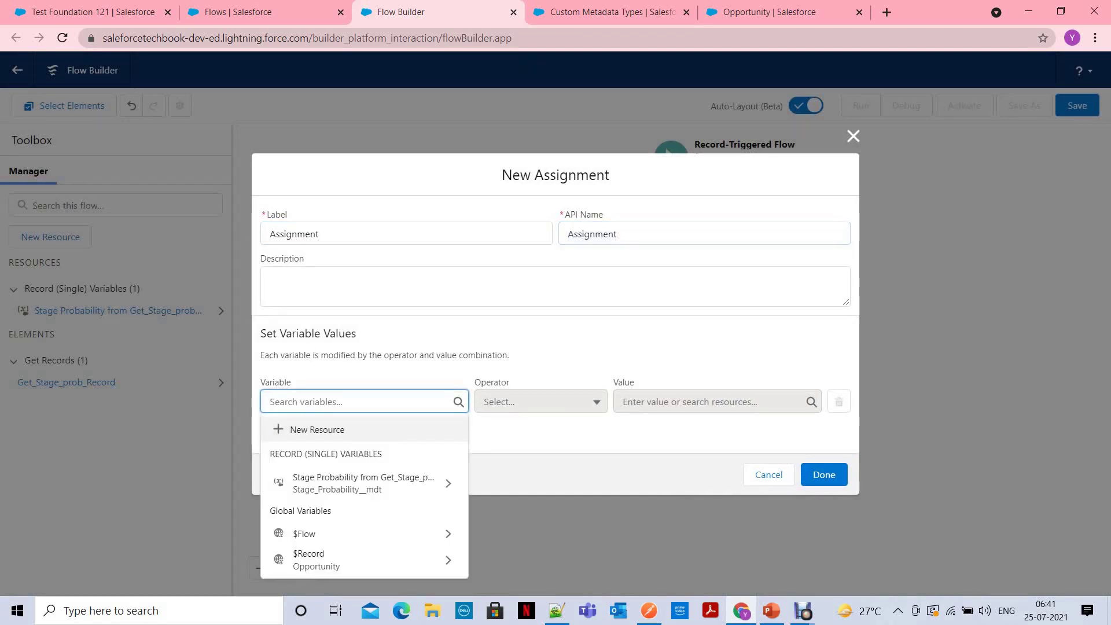
{"action": "key", "text": "Down"}
{"action": "key", "text": "Down"}
{"action": "key", "text": "Down"}
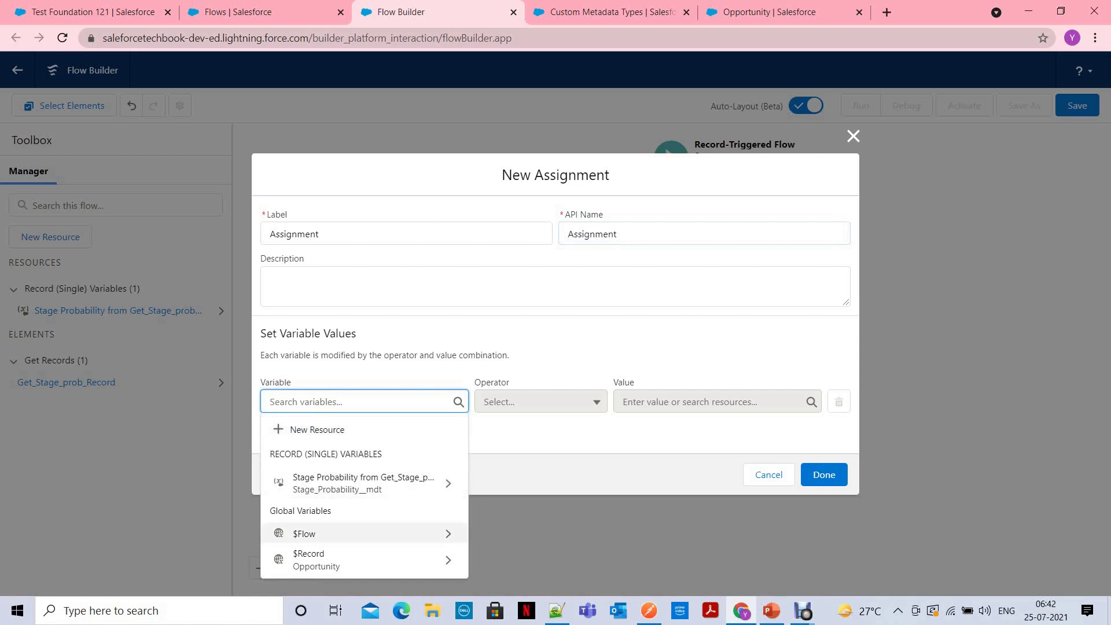
{"action": "key", "text": "Return"}
{"action": "type", "text": "Pro"}
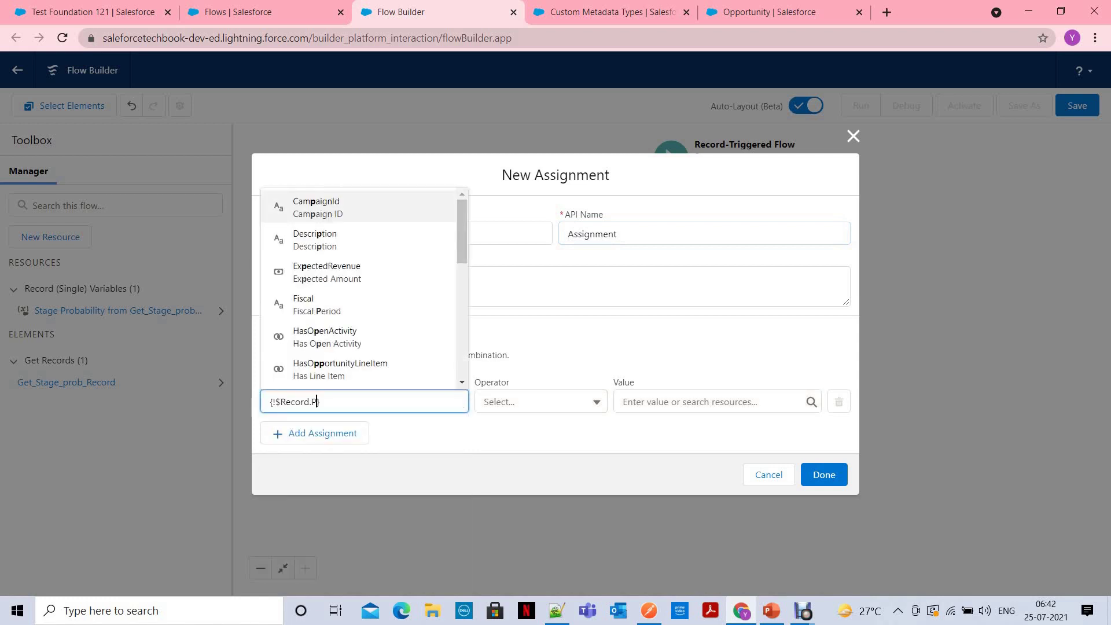
{"action": "key", "text": "Return"}
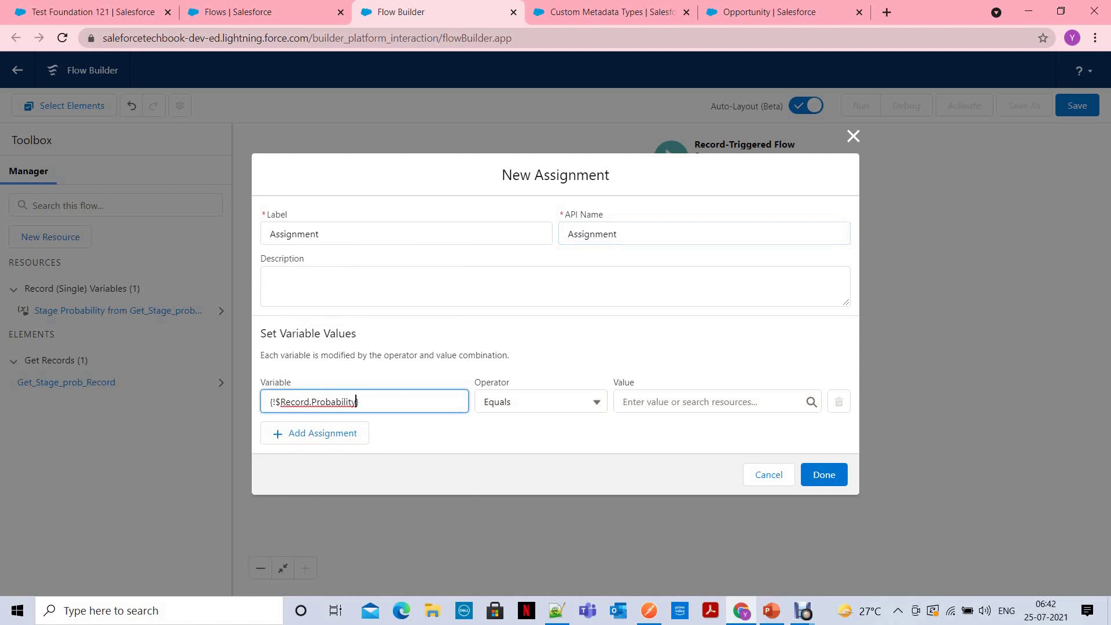
Assign {!Get_Stage_prob_Record.Probability__c} as the value for the opportunity's probability and finish the Assignment element.
{"action": "left_click", "coordinate": [623, 402]}
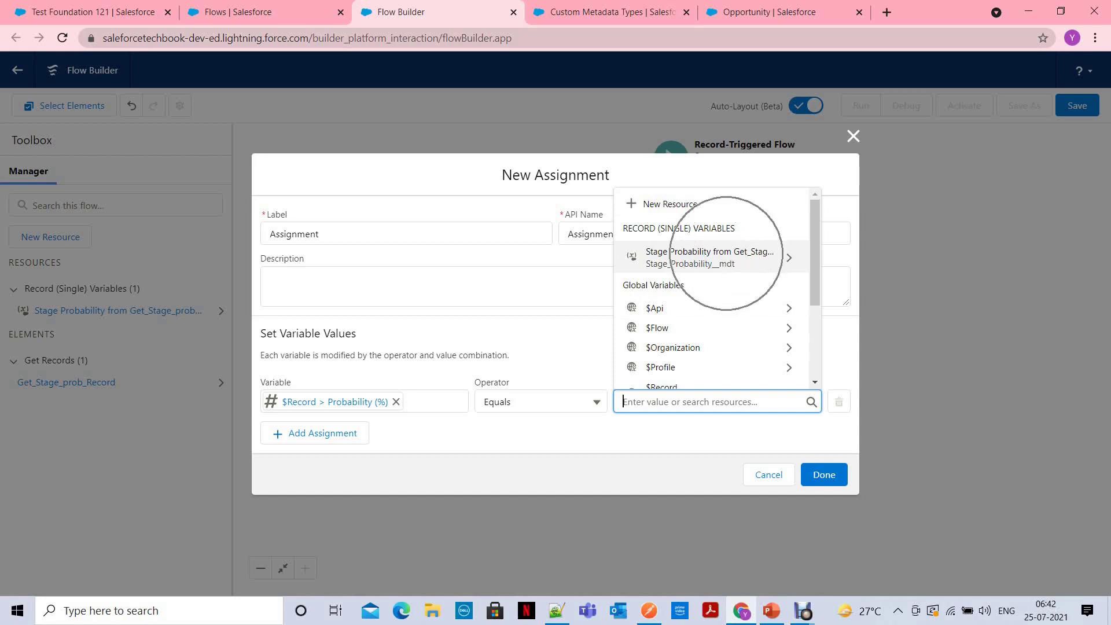
{"action": "left_click", "coordinate": [726, 254]}
{"action": "left_click", "coordinate": [717, 433]}
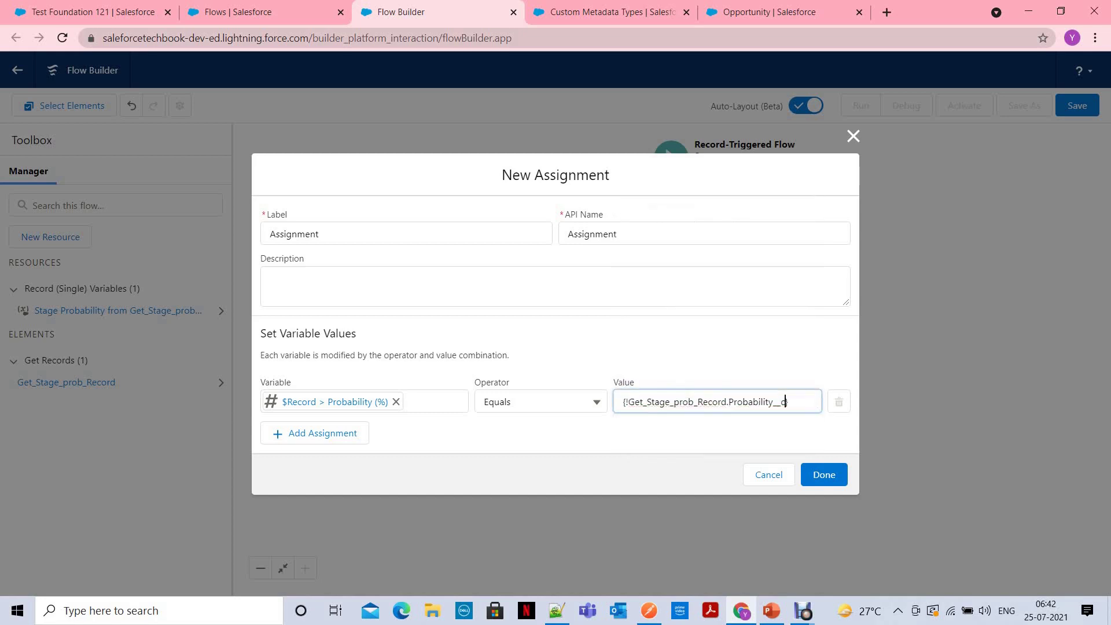
{"action": "left_click", "coordinate": [824, 475]}
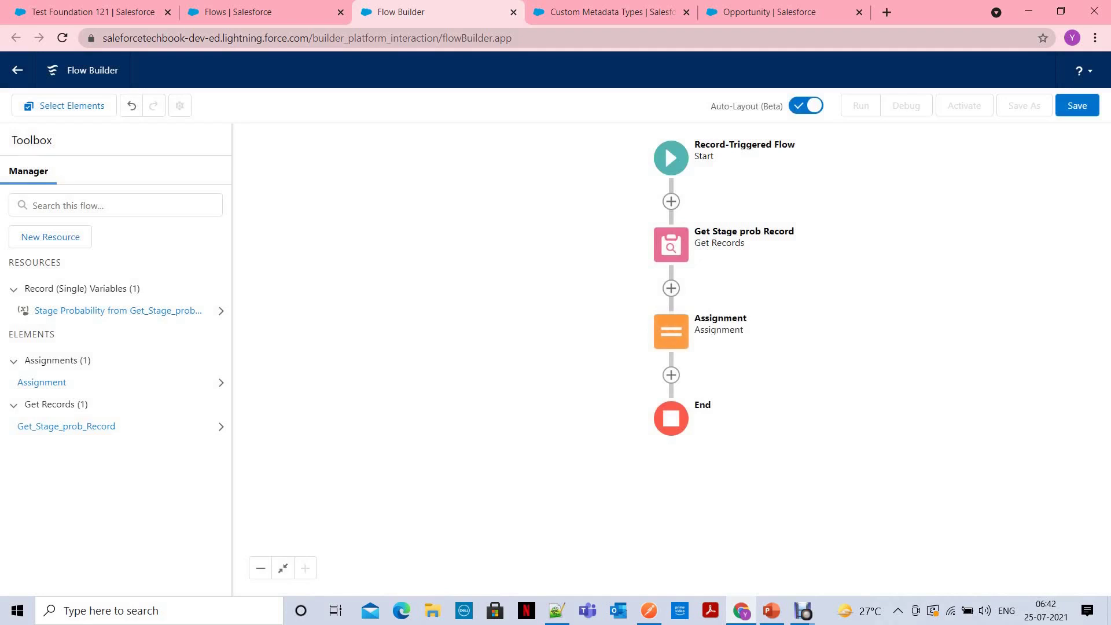
Start saving the flow with the label Opportunity Prob Update Flow and API name Opportunity_Prob_Update_Flow.
{"action": "left_click", "coordinate": [1077, 106]}
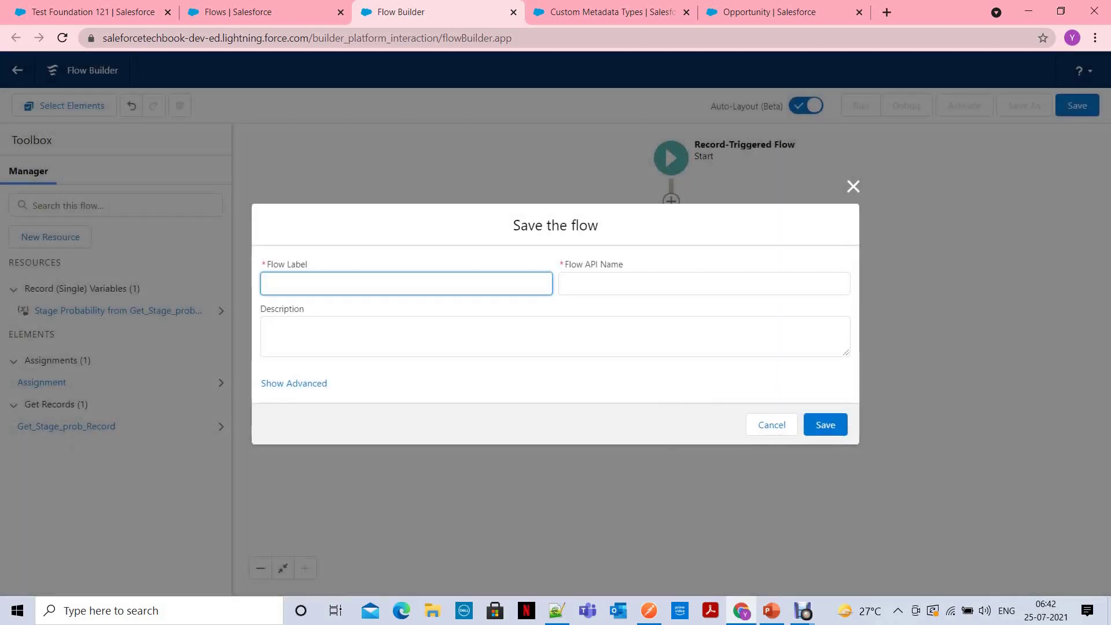
{"action": "type", "text": "Opportan"}
{"action": "key", "text": "BackSpace"}
{"action": "key", "text": "BackSpace"}
{"action": "type", "text": "unity Prob"}
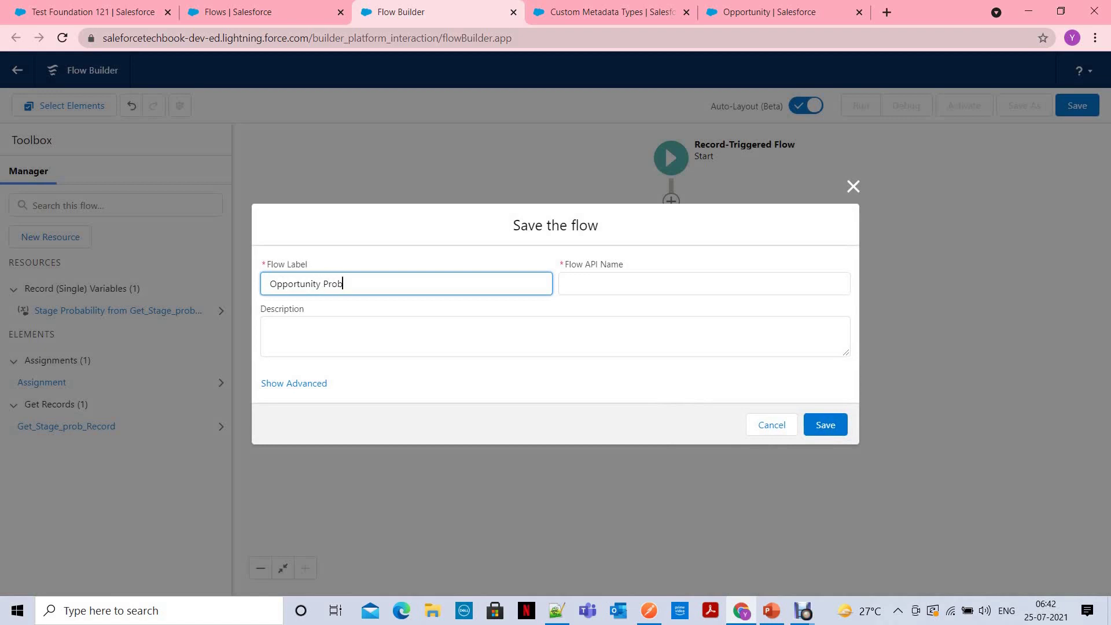
{"action": "type", "text": " Update Flow"}
{"action": "key", "text": "Tab"}
Change the label to Opportunity Probability Update Flow and the API name to Opportunity_Probability_Update_Flow, and save the flow.
{"action": "left_click", "coordinate": [398, 284]}
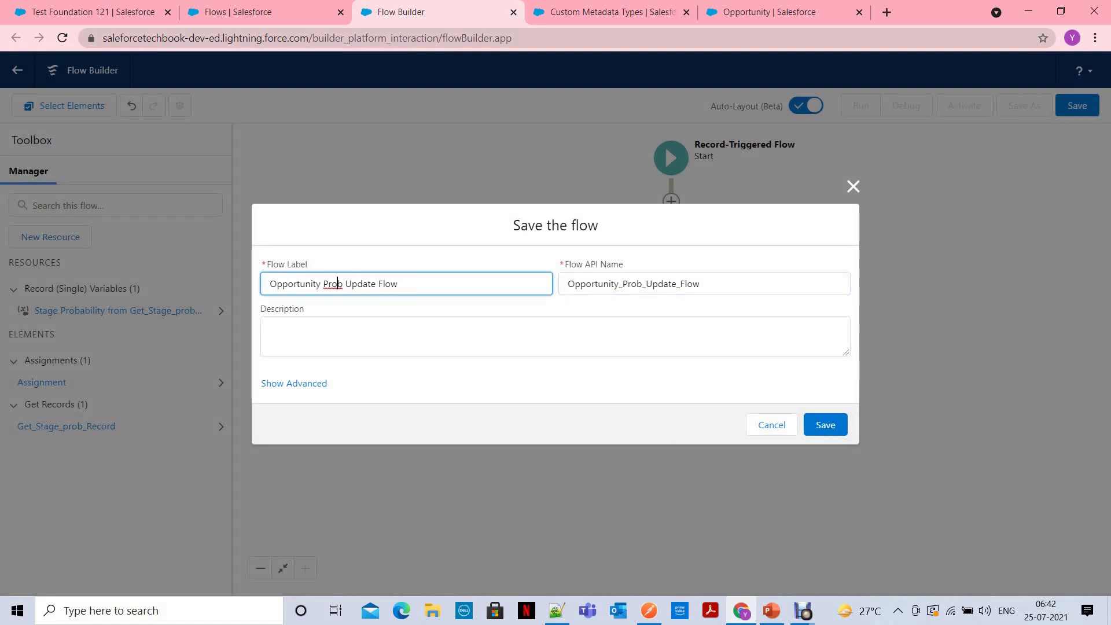
{"action": "type", "text": "ability"}
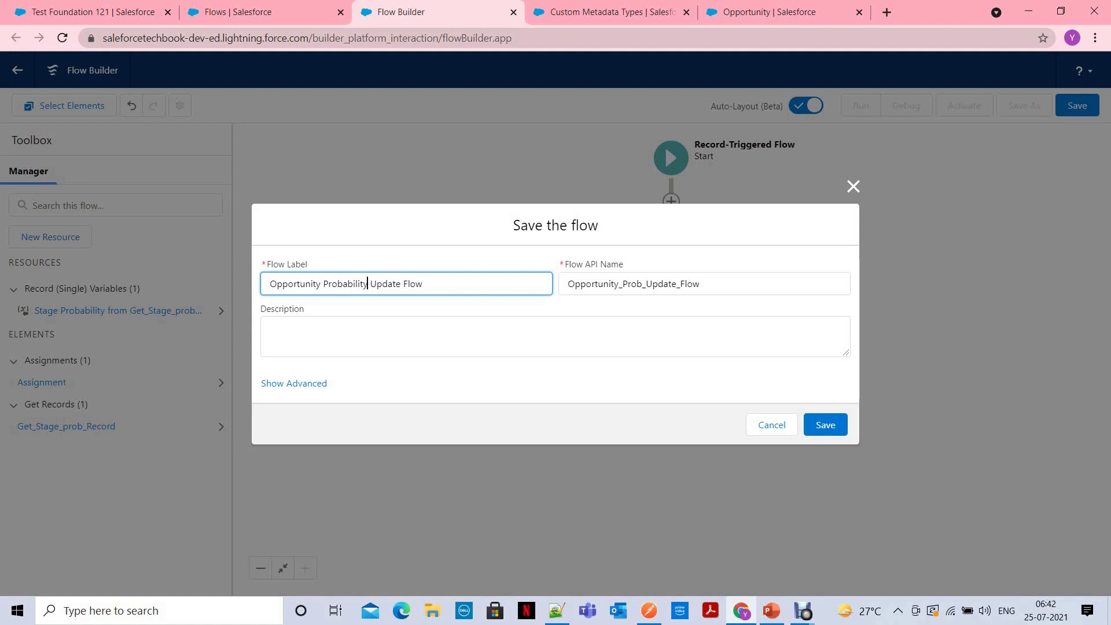
{"action": "double_click", "coordinate": [364, 283]}
{"action": "key", "text": "ctrl+c"}
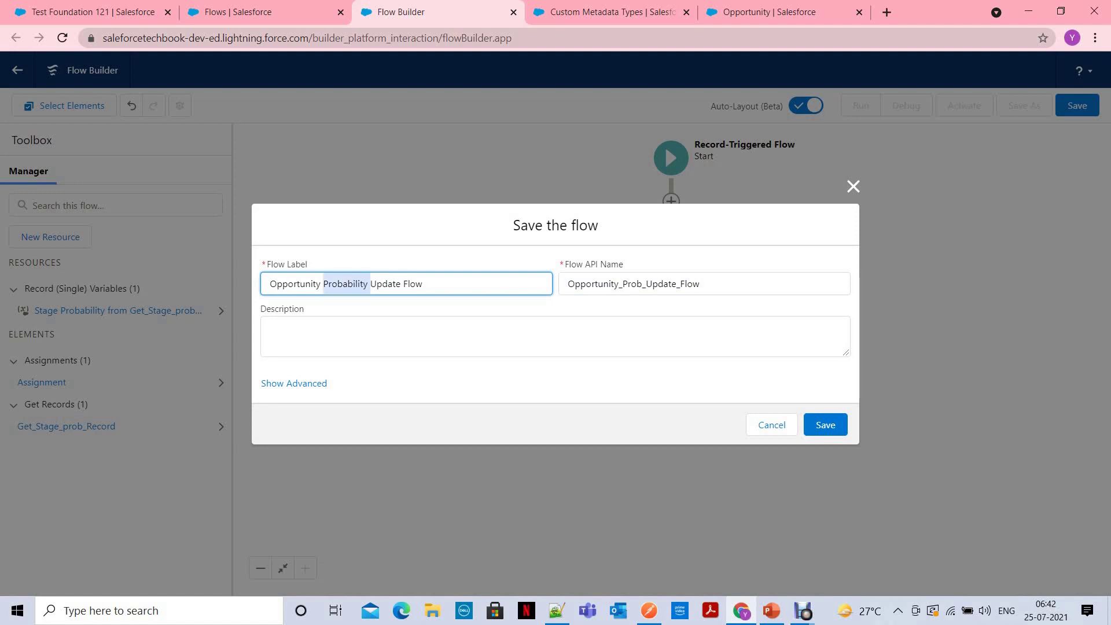
{"action": "left_click", "coordinate": [627, 284]}
{"action": "left_click_drag", "start_coordinate": [622, 284], "coordinate": [643, 283]}
{"action": "key", "text": "ctrl+v"}
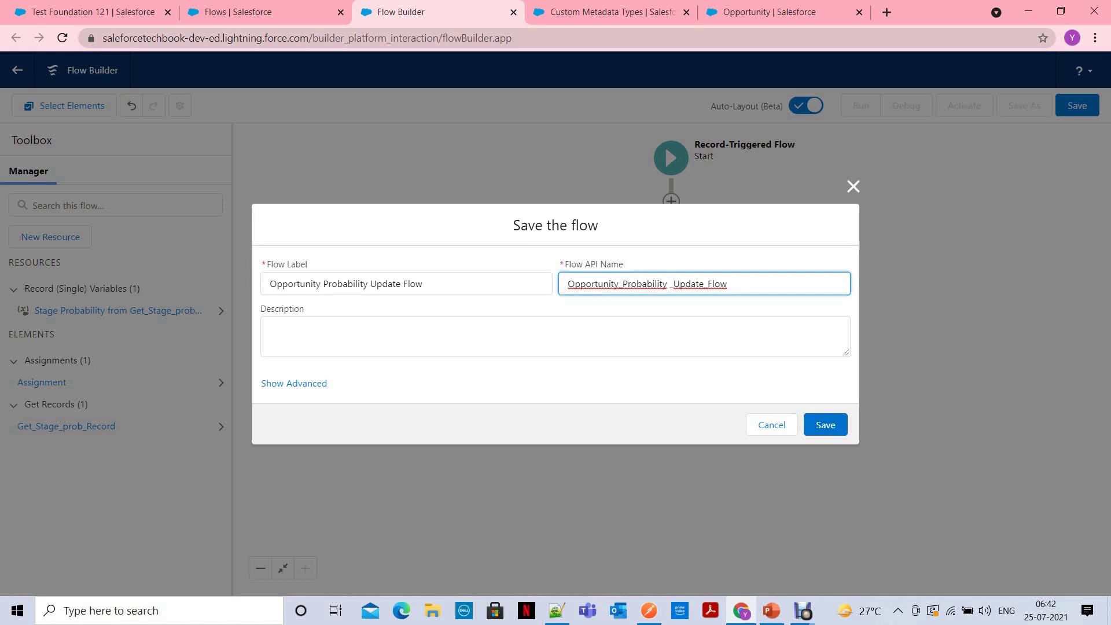
{"action": "key", "text": "BackSpace"}
{"action": "left_click", "coordinate": [826, 425]}
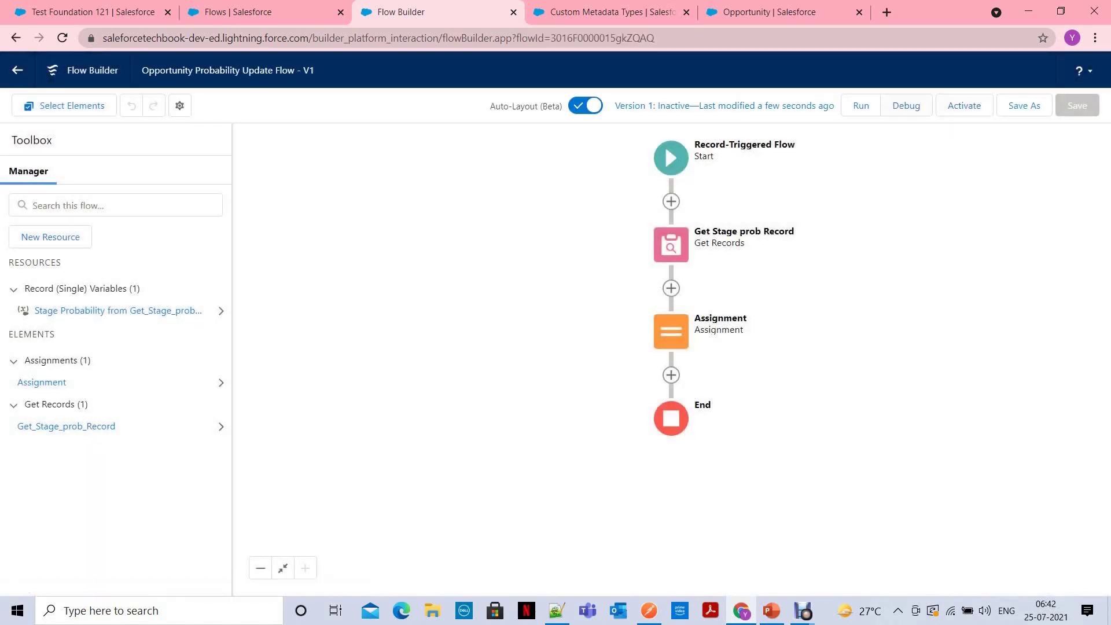
Debug the flow in rollback mode with the first suggested opportunity as the triggering record, run as if it is created.
{"action": "key", "text": "ctrl"}
{"action": "key", "text": "ctrl"}
{"action": "left_click", "coordinate": [914, 115]}
{"action": "left_click", "coordinate": [914, 115]}
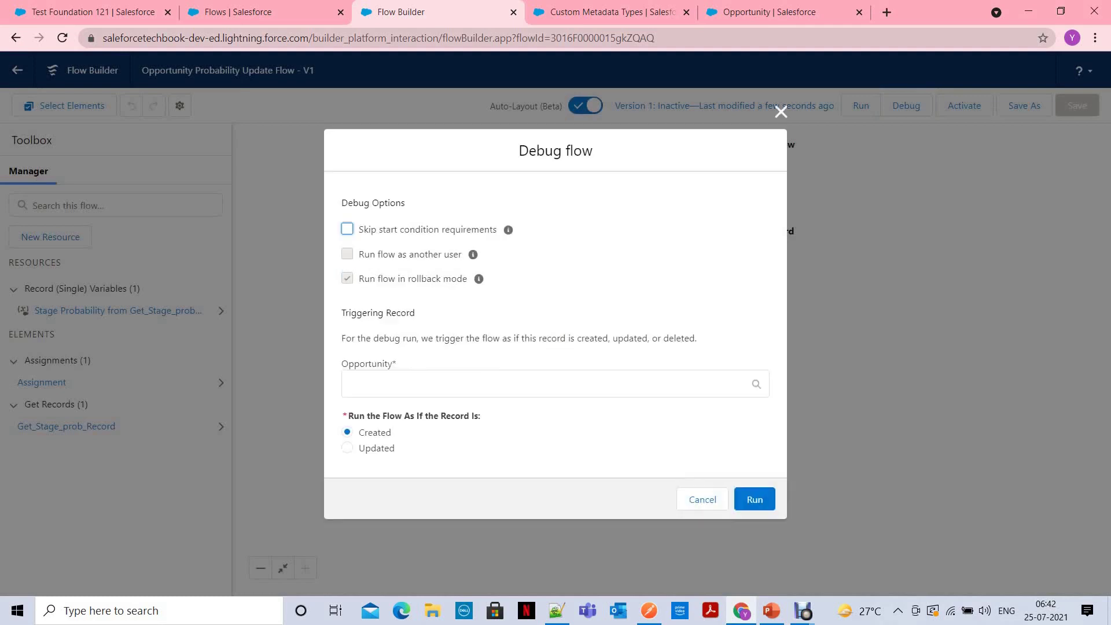
{"action": "left_click", "coordinate": [475, 384]}
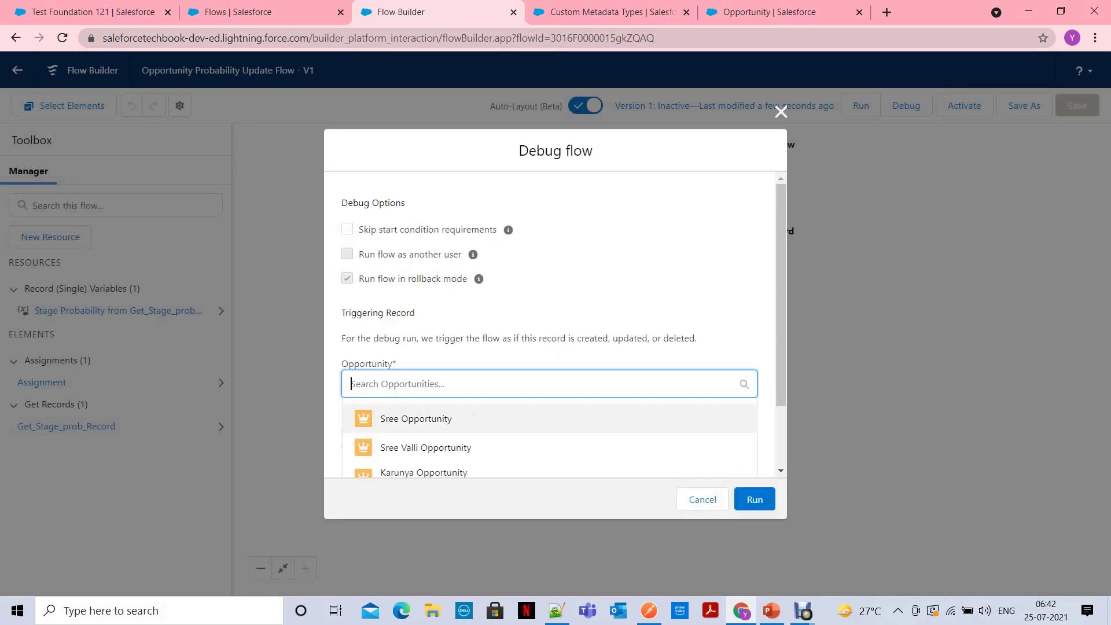
{"action": "left_click", "coordinate": [416, 418]}
{"action": "left_click", "coordinate": [755, 503]}
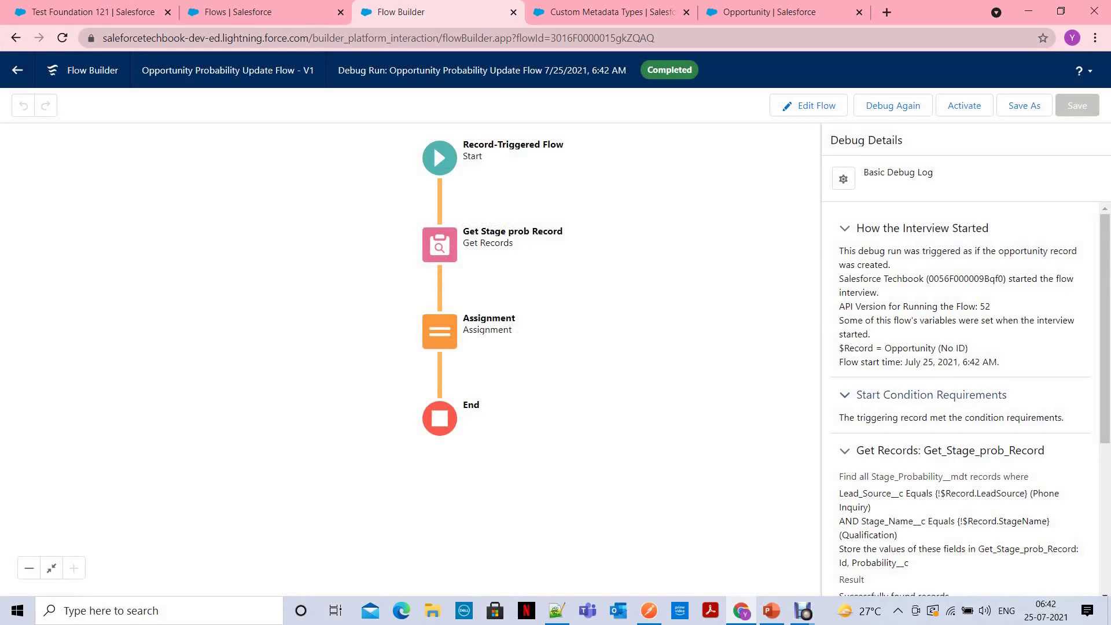
Examine the debug details for the triggering record, the Get_Stage_prob_Record filter values and the probability assigned by the Assignment element.
{"action": "scroll", "coordinate": [964, 405], "scroll_direction": "down", "scroll_amount": 5}
{"action": "scroll", "coordinate": [964, 405], "scroll_direction": "up", "scroll_amount": 5}
{"action": "left_click_drag", "start_coordinate": [884, 348], "coordinate": [968, 348]}
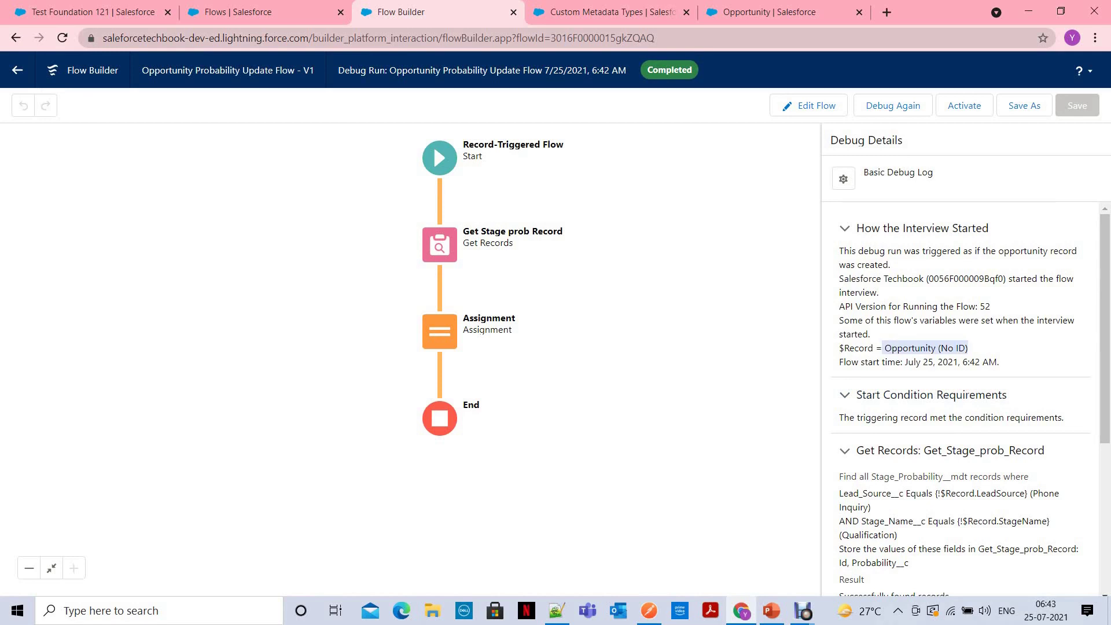
{"action": "scroll", "coordinate": [963, 400], "scroll_direction": "down", "scroll_amount": 3}
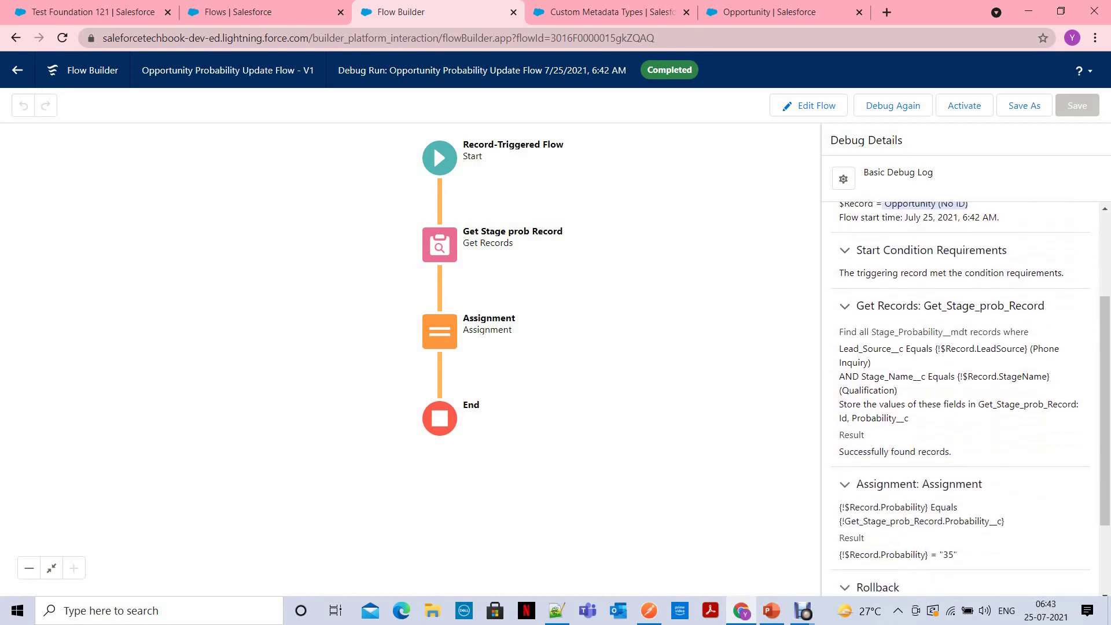
{"action": "left_click_drag", "start_coordinate": [1030, 332], "coordinate": [951, 452]}
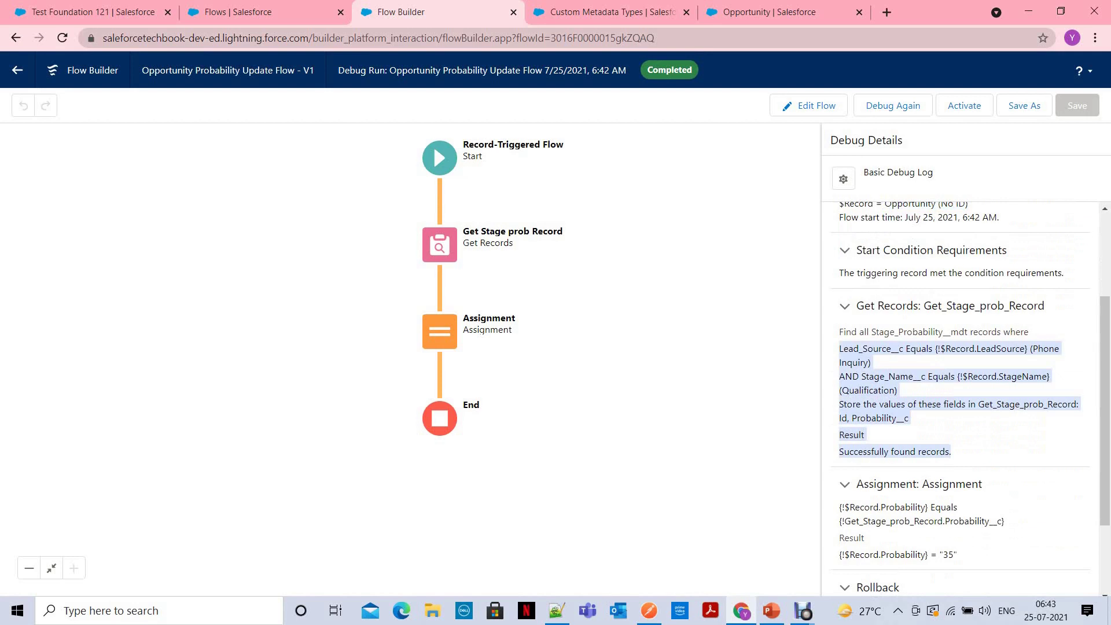
{"action": "left_click", "coordinate": [952, 452]}
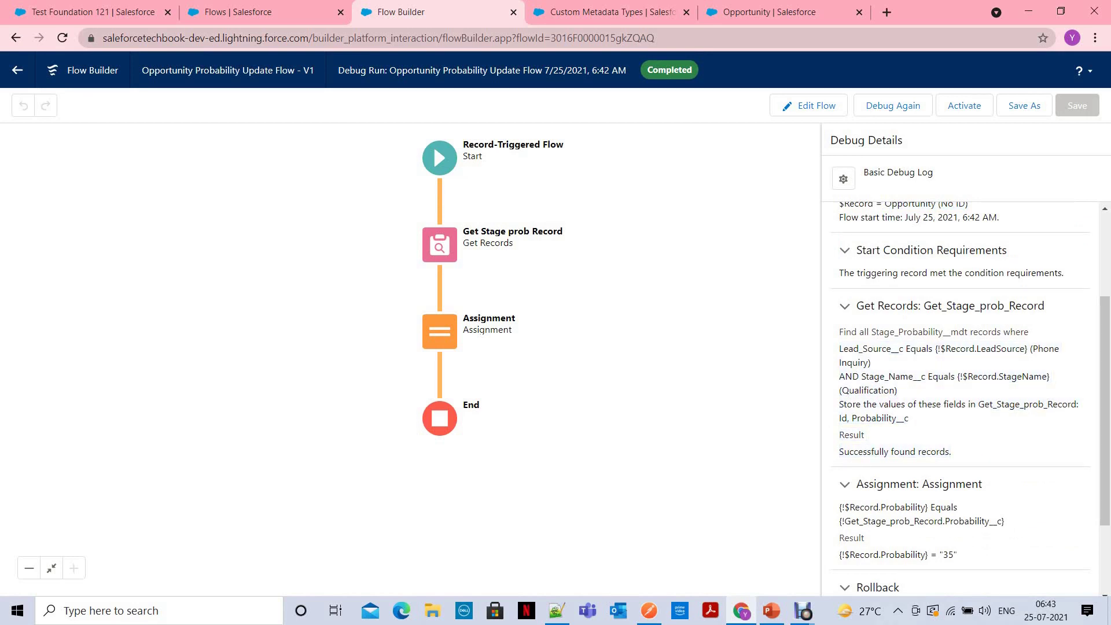
{"action": "double_click", "coordinate": [893, 404]}
{"action": "double_click", "coordinate": [867, 390]}
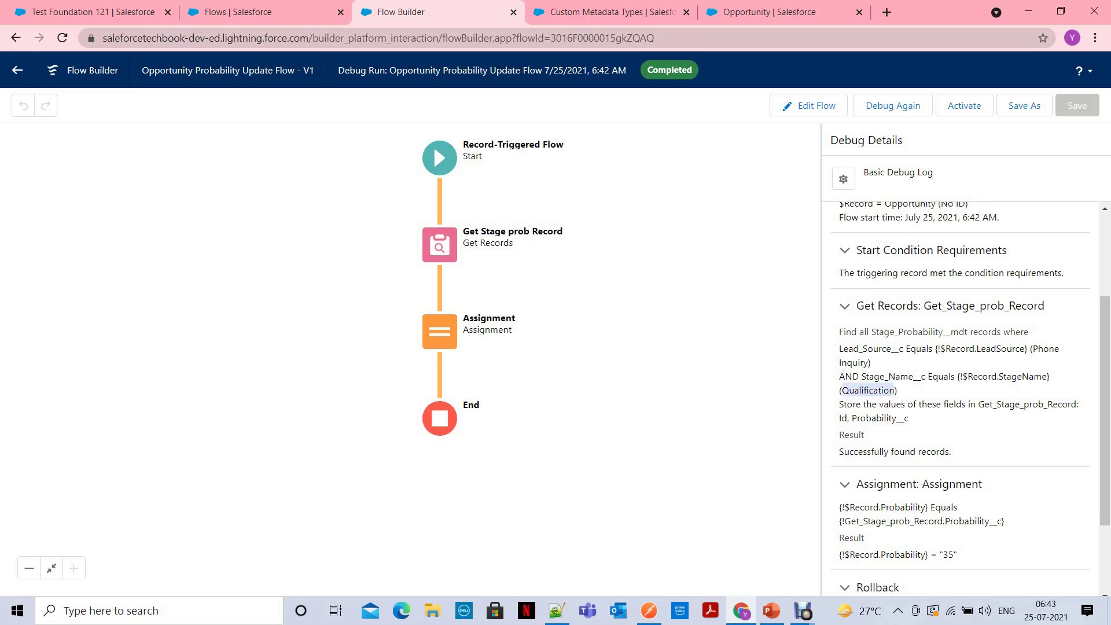
{"action": "left_click_drag", "start_coordinate": [1031, 349], "coordinate": [871, 362]}
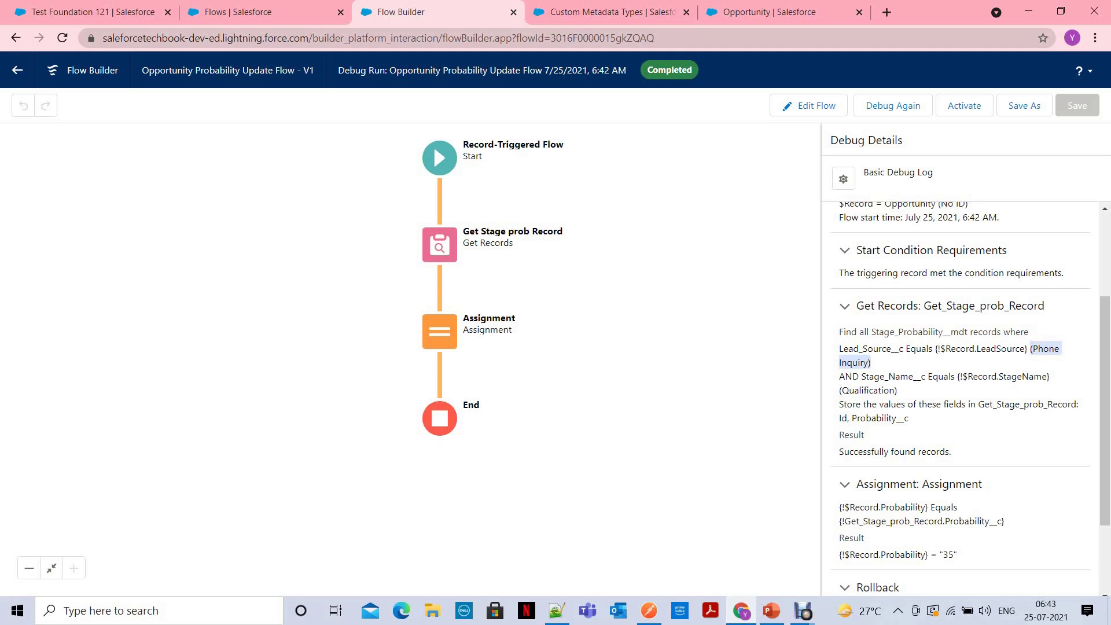
{"action": "scroll", "coordinate": [961, 400], "scroll_direction": "up", "scroll_amount": 3}
{"action": "scroll", "coordinate": [961, 399], "scroll_direction": "down", "scroll_amount": 5}
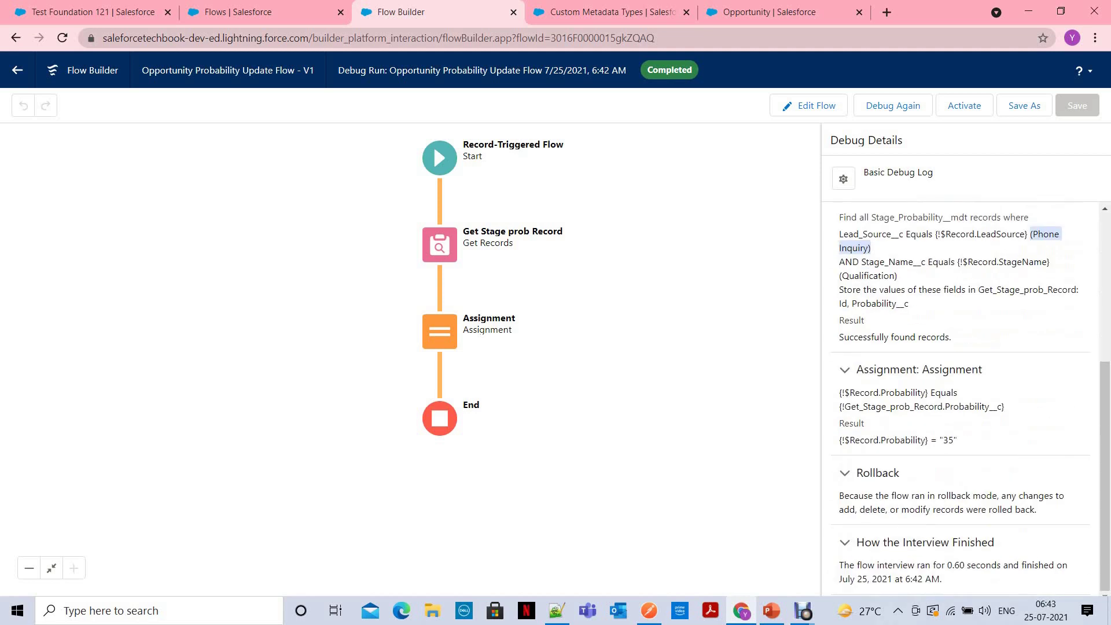
{"action": "left_click_drag", "start_coordinate": [850, 440], "coordinate": [958, 440]}
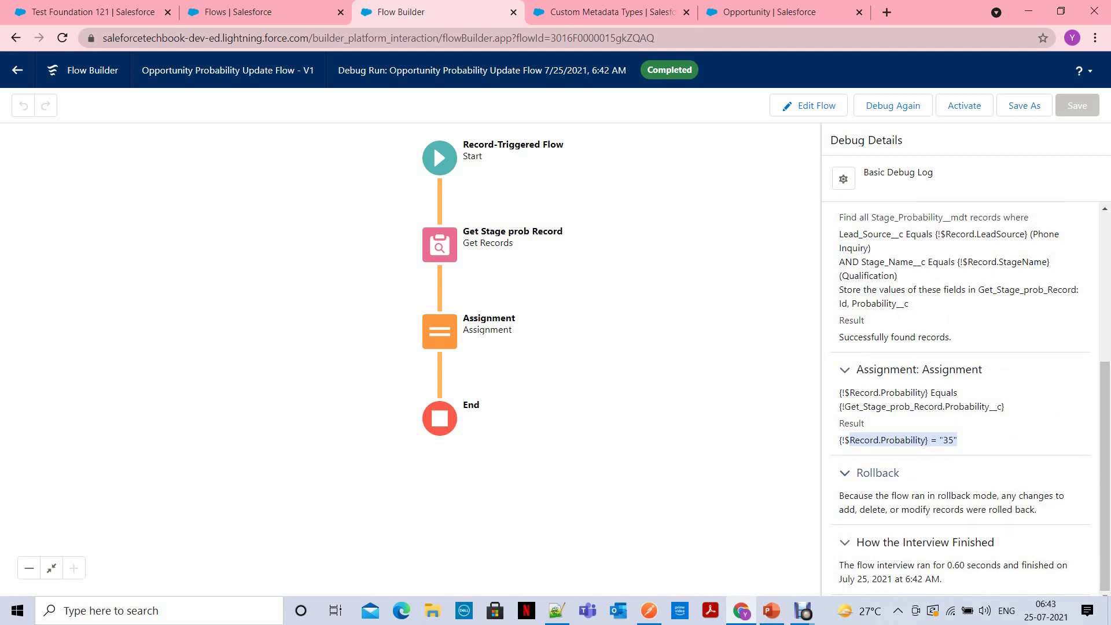
Activate the flow and open a new opportunity form from the Opportunities list in the Sales app.
{"action": "left_click", "coordinate": [964, 106]}
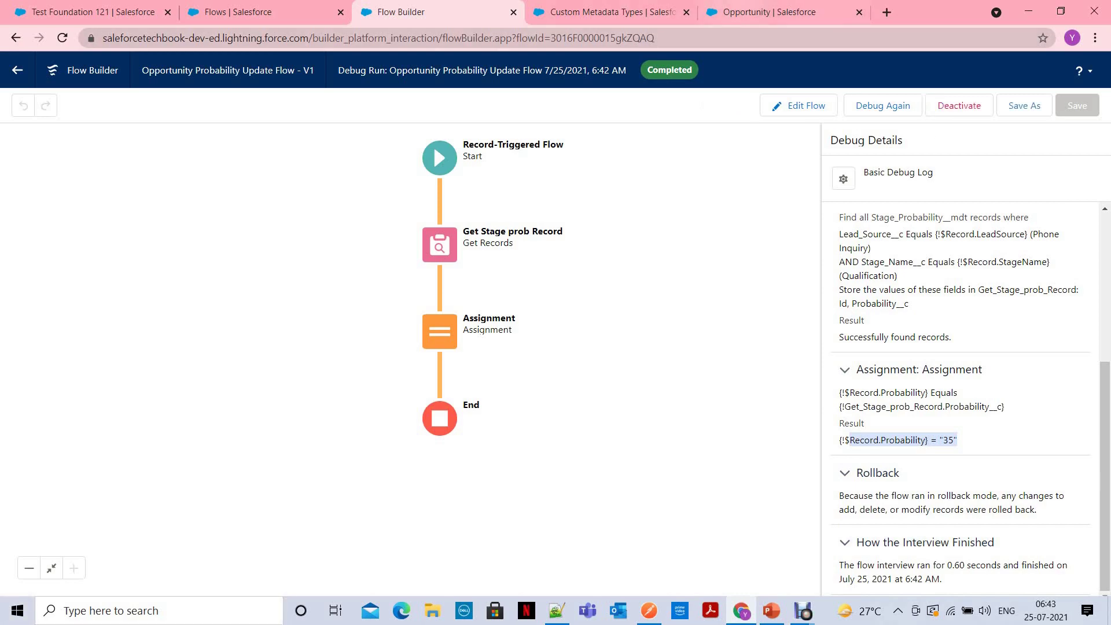
{"action": "left_click", "coordinate": [770, 12]}
{"action": "scroll", "coordinate": [642, 387], "scroll_direction": "up", "scroll_amount": 5}
{"action": "left_click", "coordinate": [92, 12]}
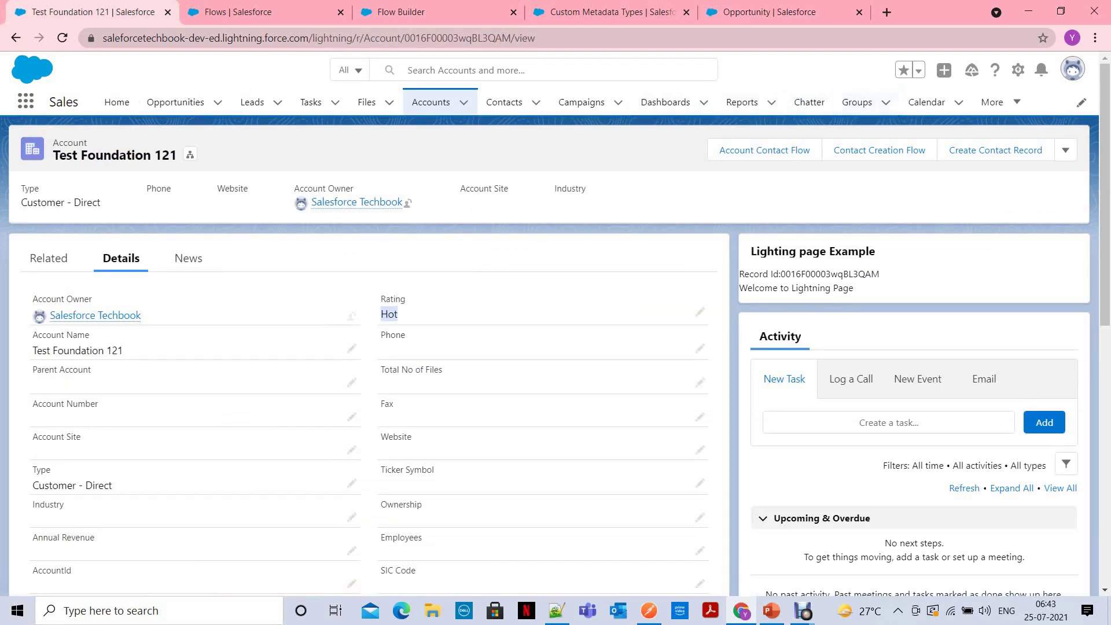
{"action": "left_click", "coordinate": [175, 102]}
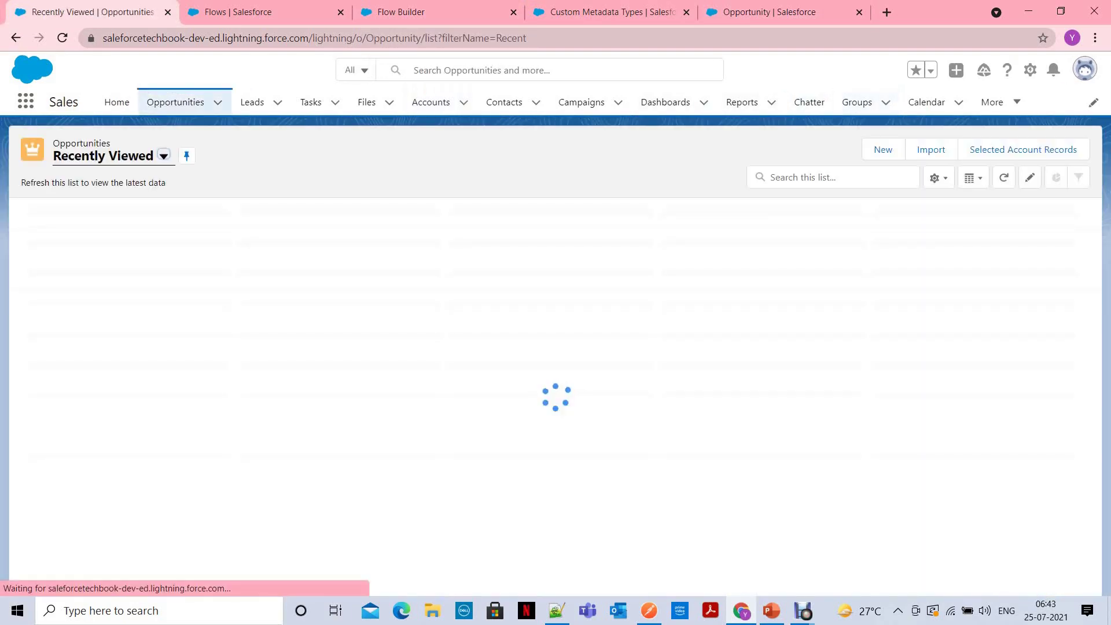
{"action": "left_click", "coordinate": [1067, 150]}
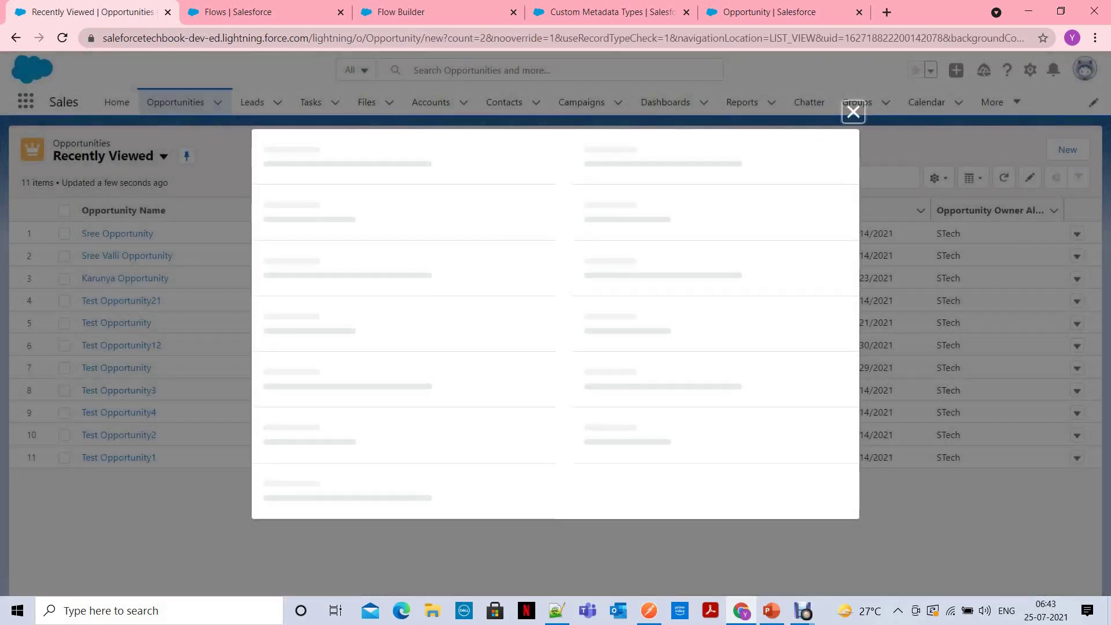
Name the new opportunity Test Product Opporutnity and mark it as private.
{"action": "left_click", "coordinate": [410, 284]}
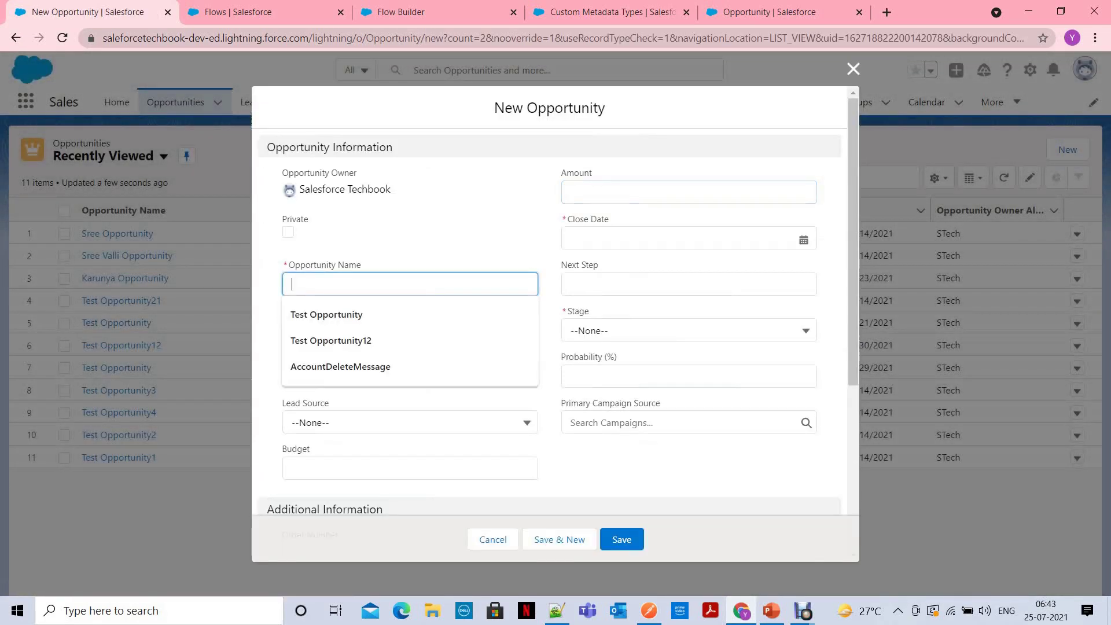
{"action": "type", "text": "Prava"}
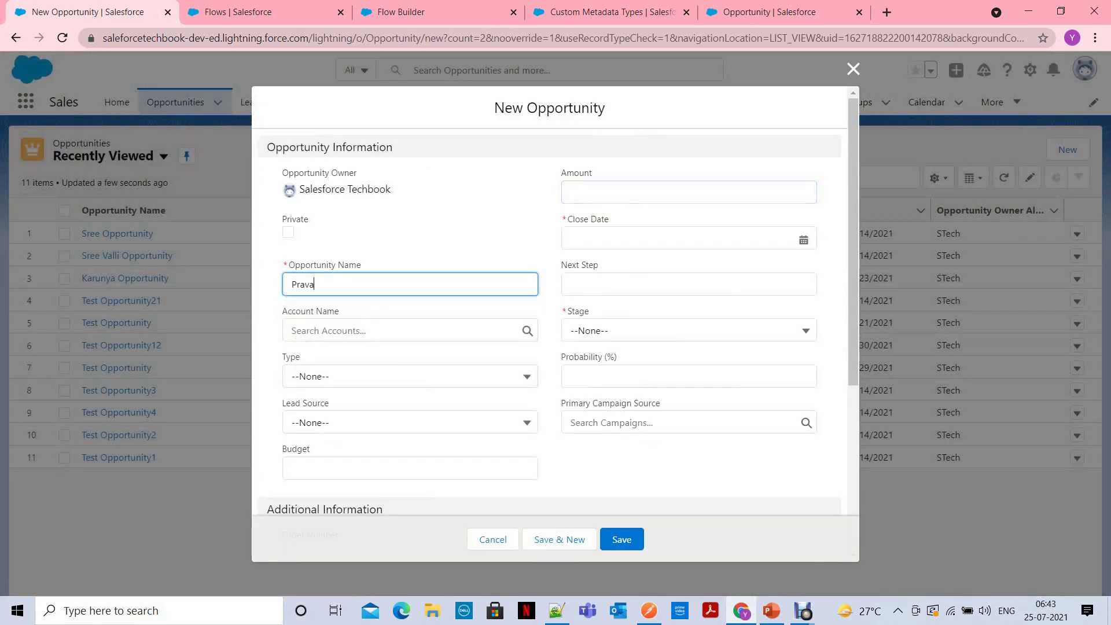
{"action": "type", "text": "llika Opporutnity"}
{"action": "key", "text": "shift+Tab"}
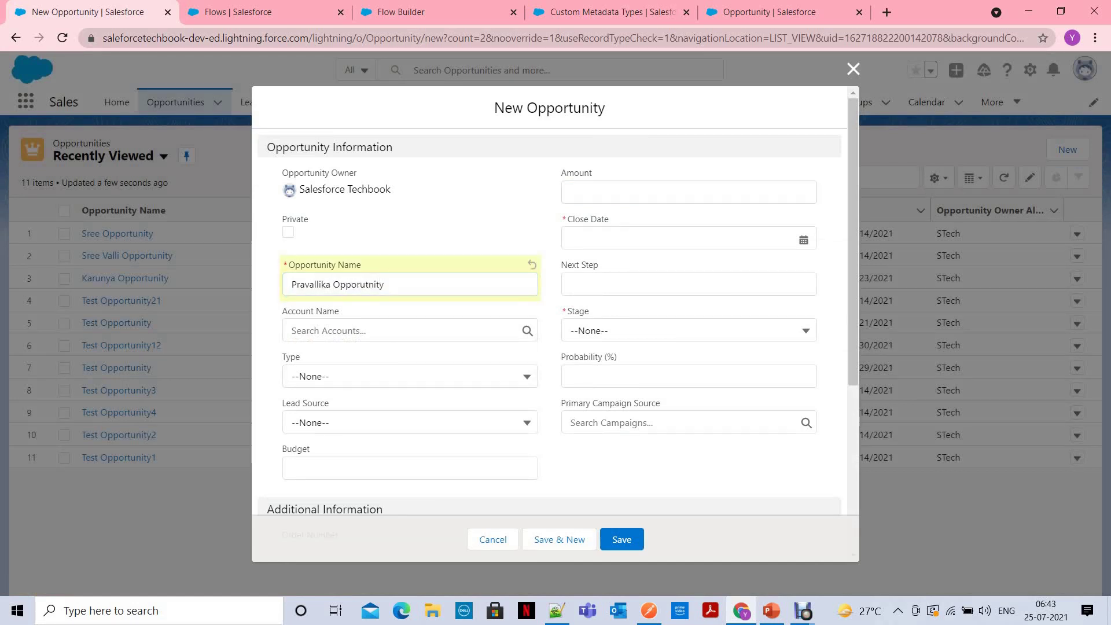
{"action": "key", "text": "space"}
{"action": "double_click", "coordinate": [311, 284]}
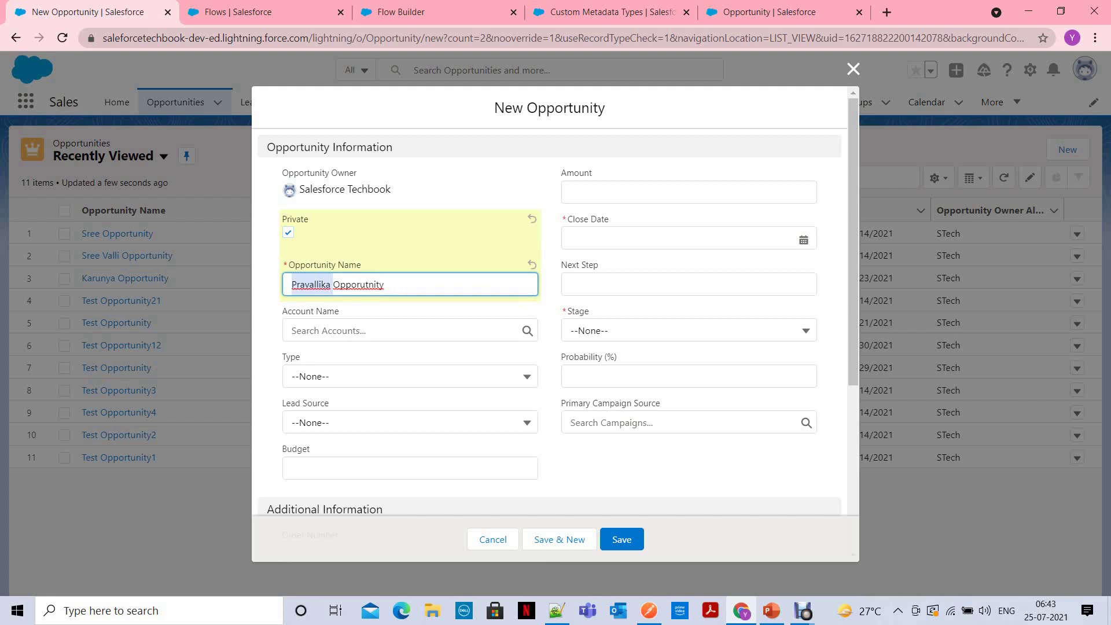
{"action": "type", "text": "PRoduct"}
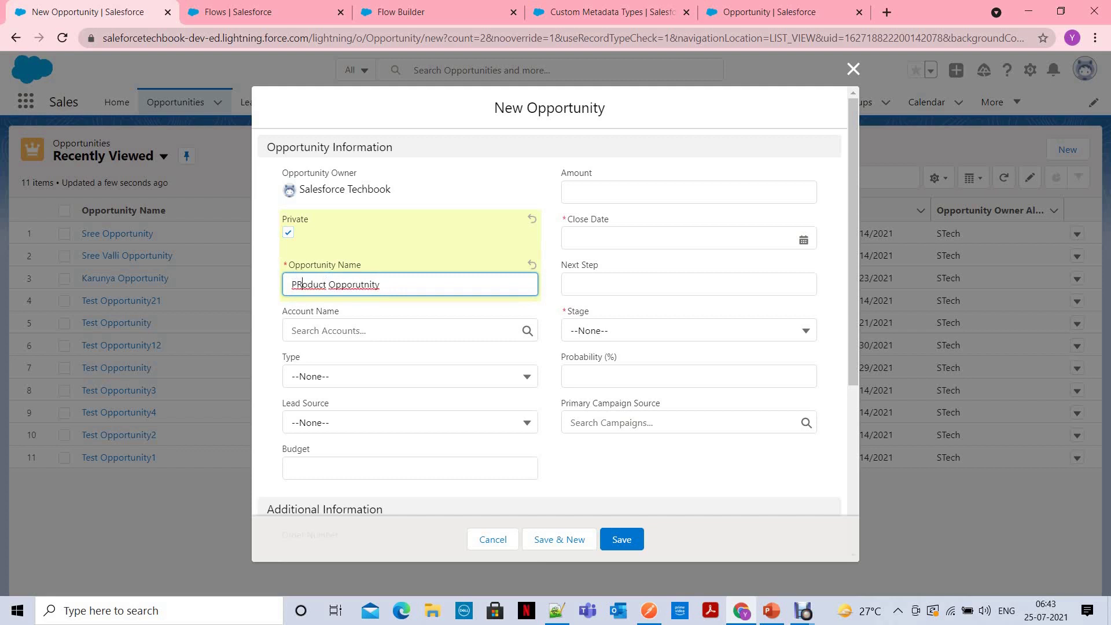
{"action": "key", "text": "BackSpace"}
{"action": "type", "text": "r"}
{"action": "key", "text": "Home"}
{"action": "type", "text": "Test"}
Set the new opportunity's amount to 324234 and its close date to 7/6/2021.
{"action": "key", "text": "Tab"}
{"action": "type", "text": "324234"}
{"action": "key", "text": "Tab"}
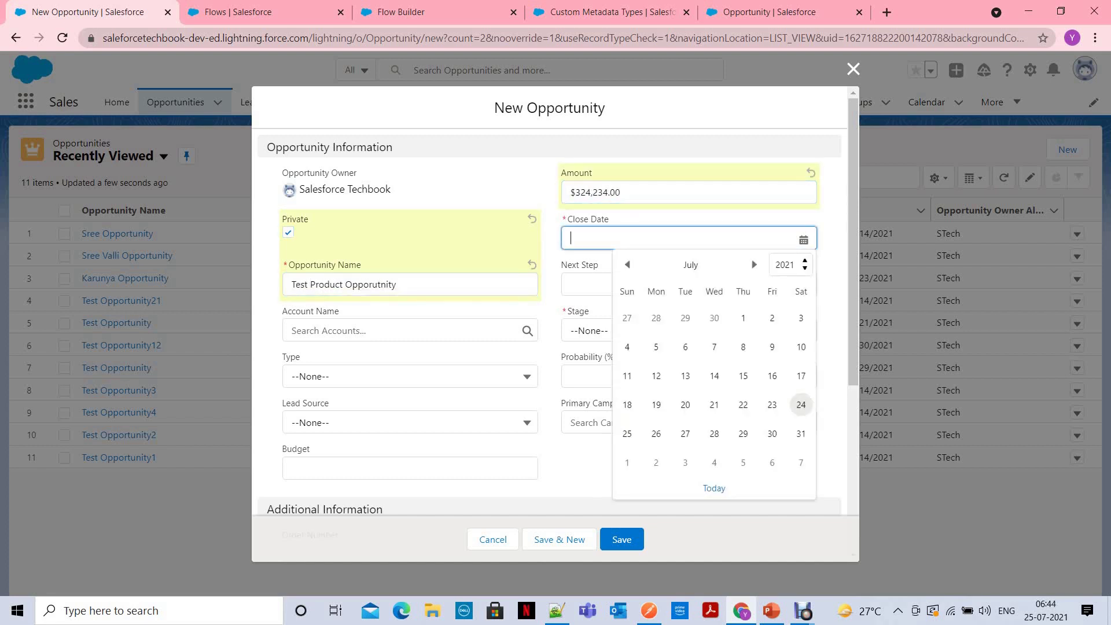
{"action": "type", "text": "7/6/2021"}
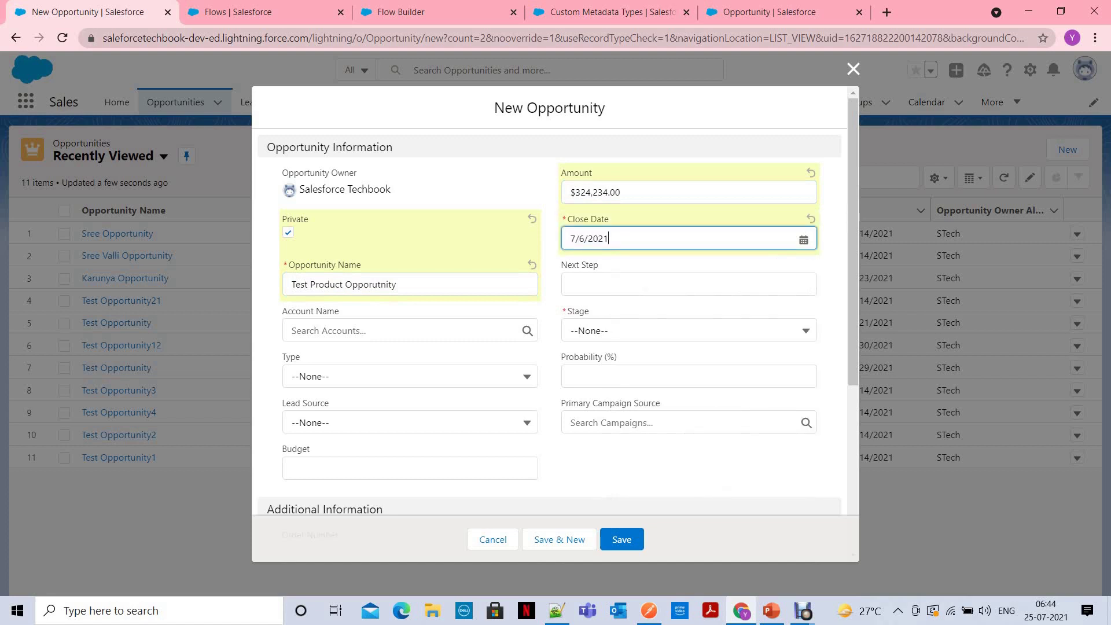
Set the new opportunity's stage to Prospecting and its lead source to Partner Referral.
{"action": "left_click", "coordinate": [688, 331]}
{"action": "left_click", "coordinate": [612, 383]}
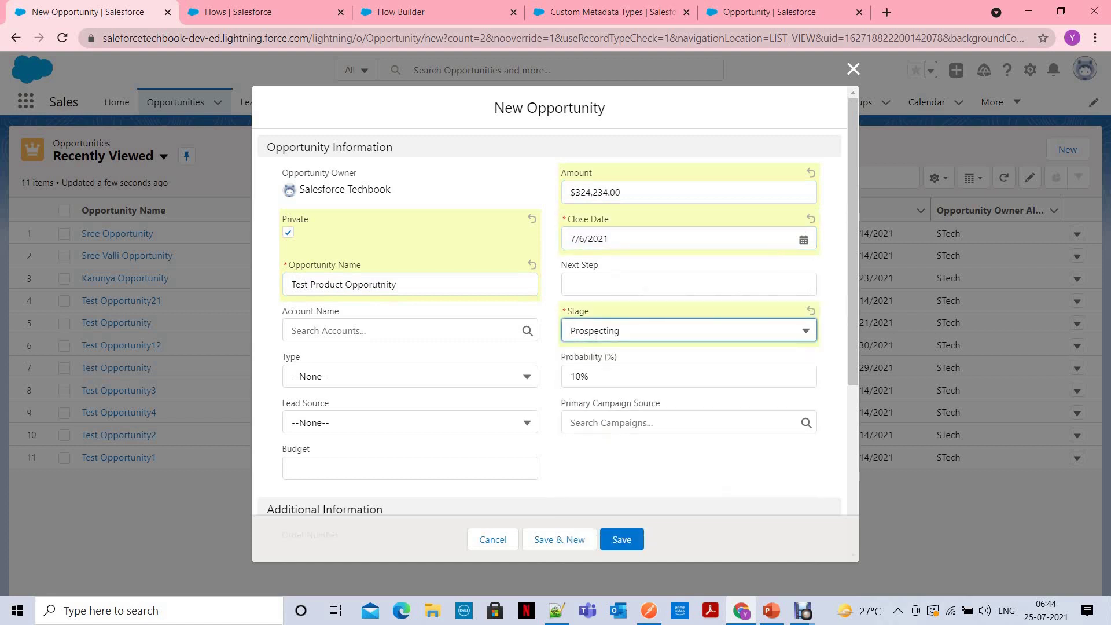
{"action": "left_click", "coordinate": [410, 423]}
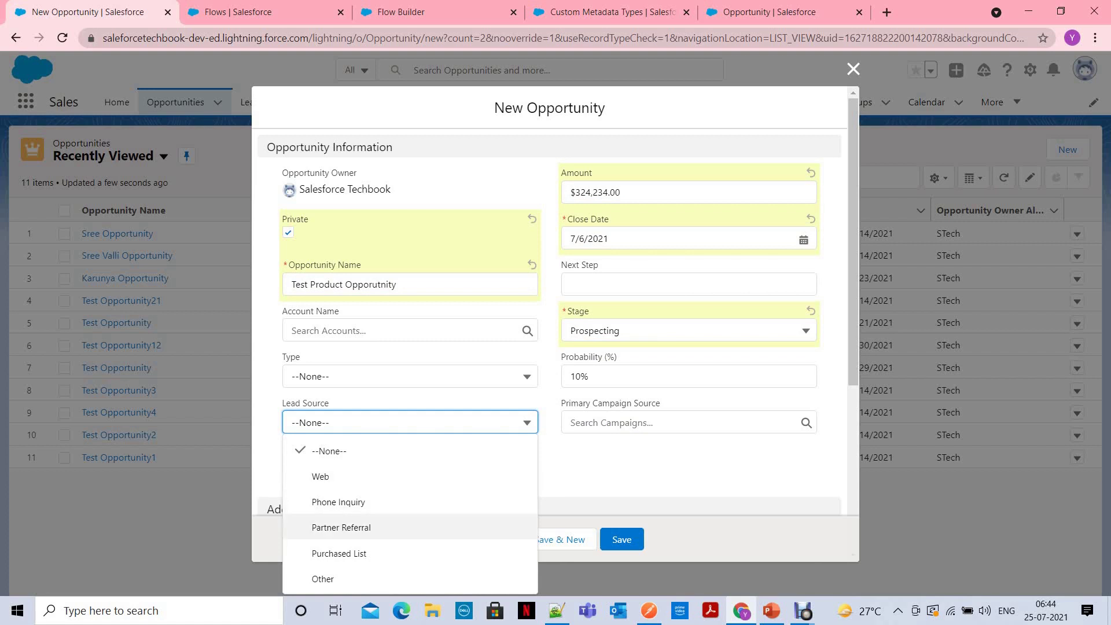
{"action": "key", "text": "Down"}
{"action": "key", "text": "Up"}
{"action": "key", "text": "Return"}
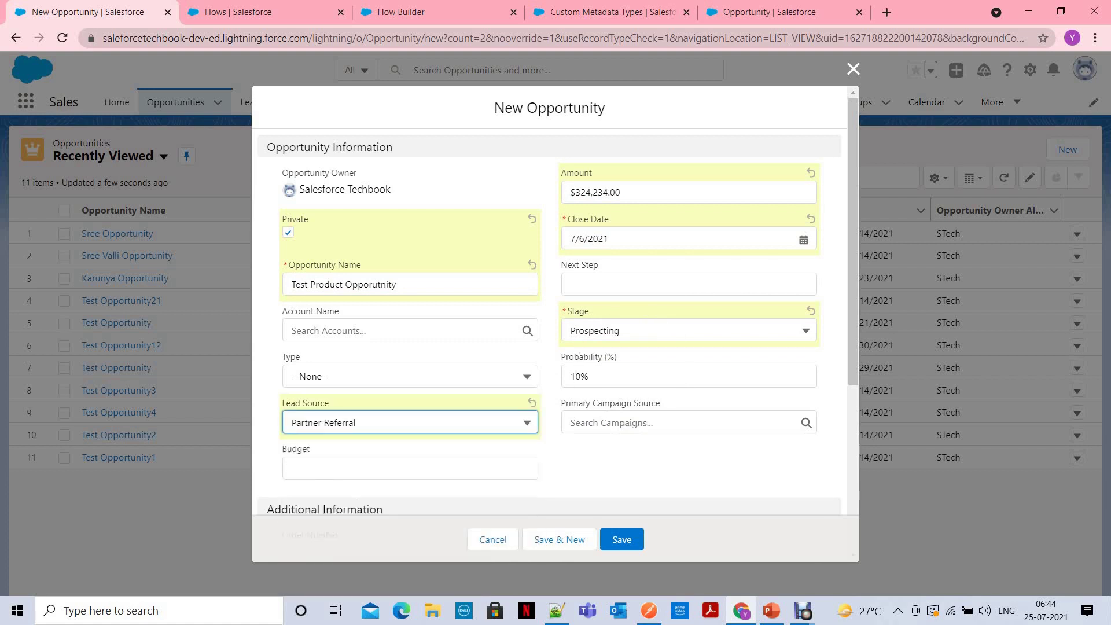
Save the new opportunity, leaving the additional and description information empty.
{"action": "key", "text": "ctrl"}
{"action": "key", "text": "ctrl"}
{"action": "scroll", "coordinate": [285, 222], "scroll_direction": "down", "scroll_amount": 5}
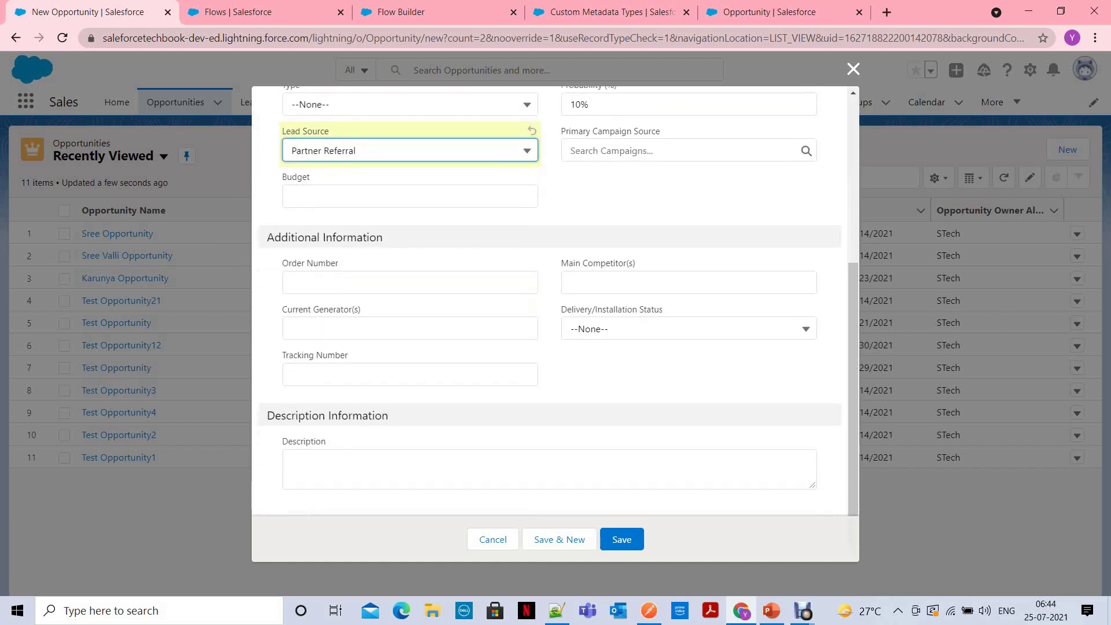
{"action": "left_click", "coordinate": [622, 539]}
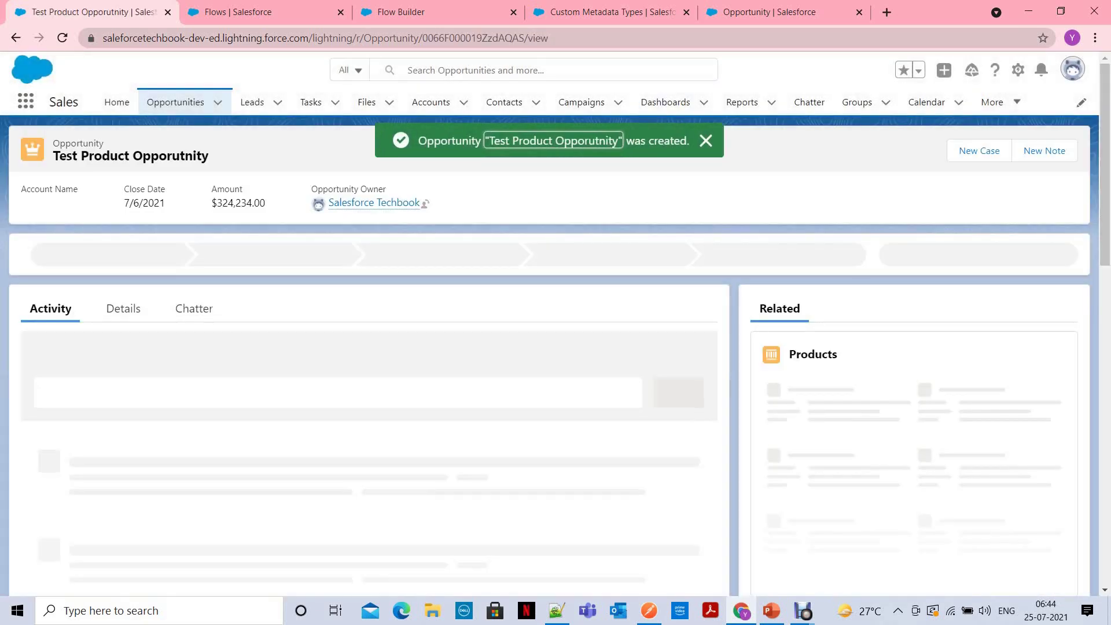
Compare the saved opportunity's probability, lead source and stage with the Partner Referral records in the Stage Probability custom metadata.
{"action": "left_click", "coordinate": [120, 308]}
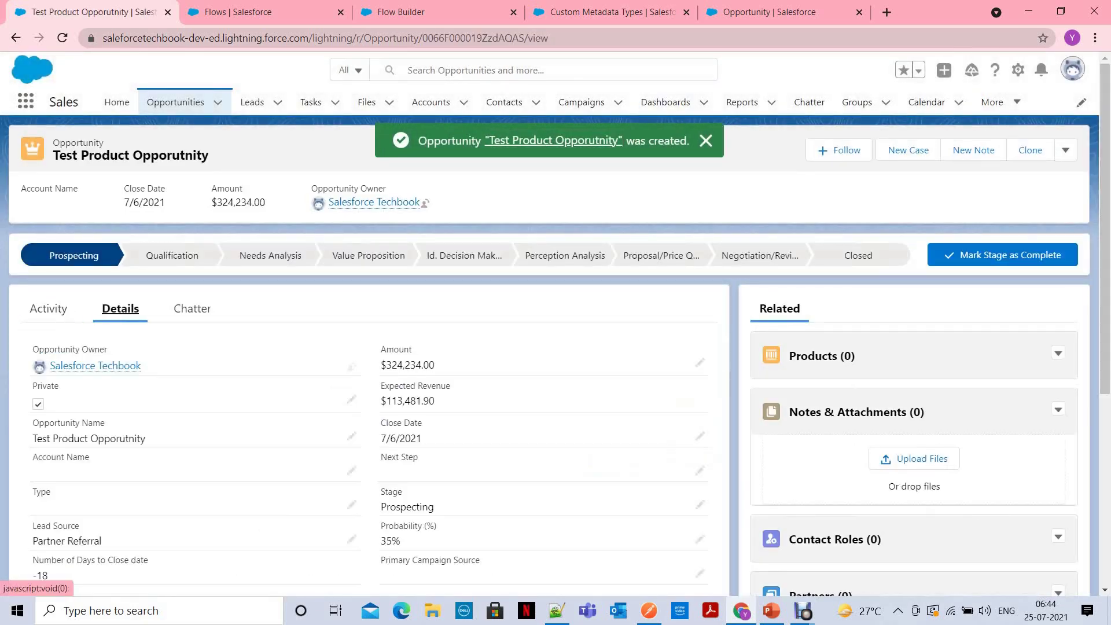
{"action": "scroll", "coordinate": [700, 394], "scroll_direction": "down", "scroll_amount": 3}
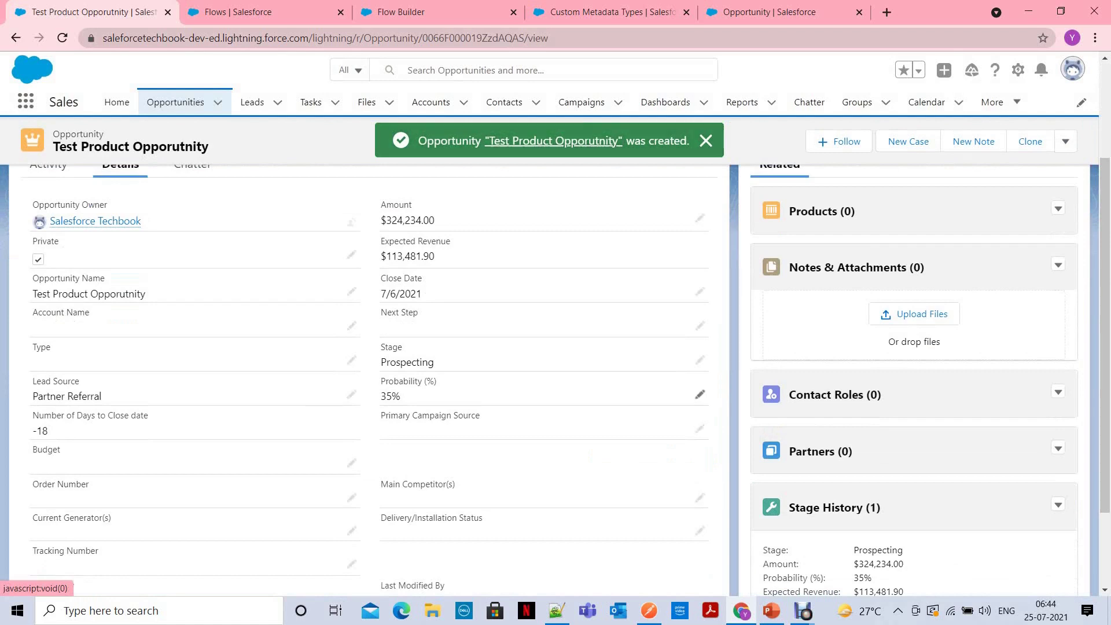
{"action": "left_click_drag", "start_coordinate": [381, 396], "coordinate": [400, 396]}
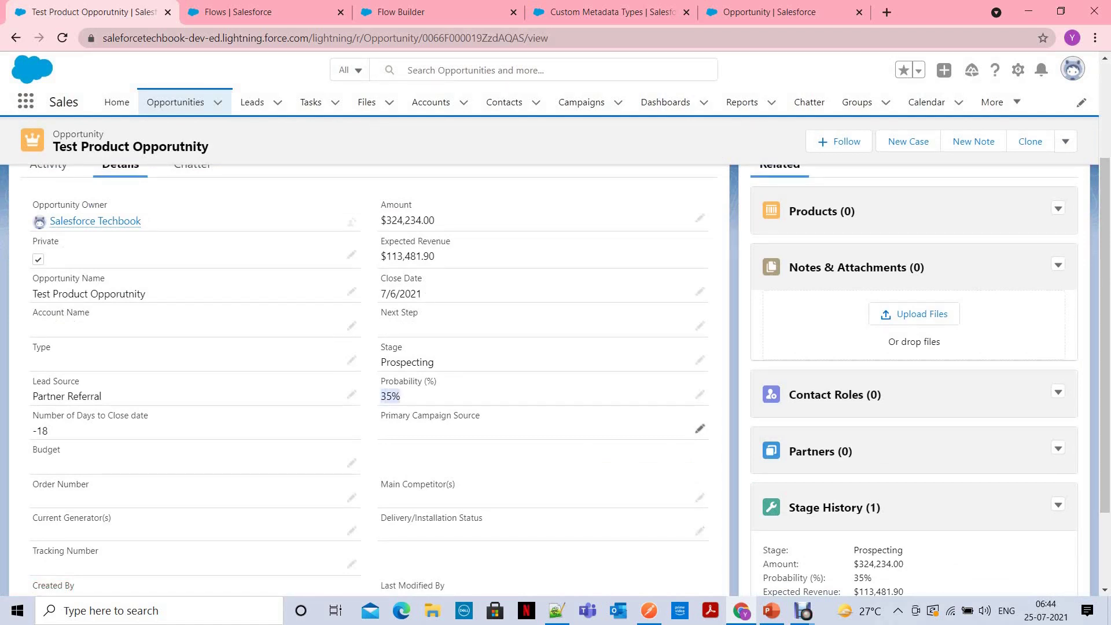
{"action": "left_click_drag", "start_coordinate": [36, 396], "coordinate": [102, 395]}
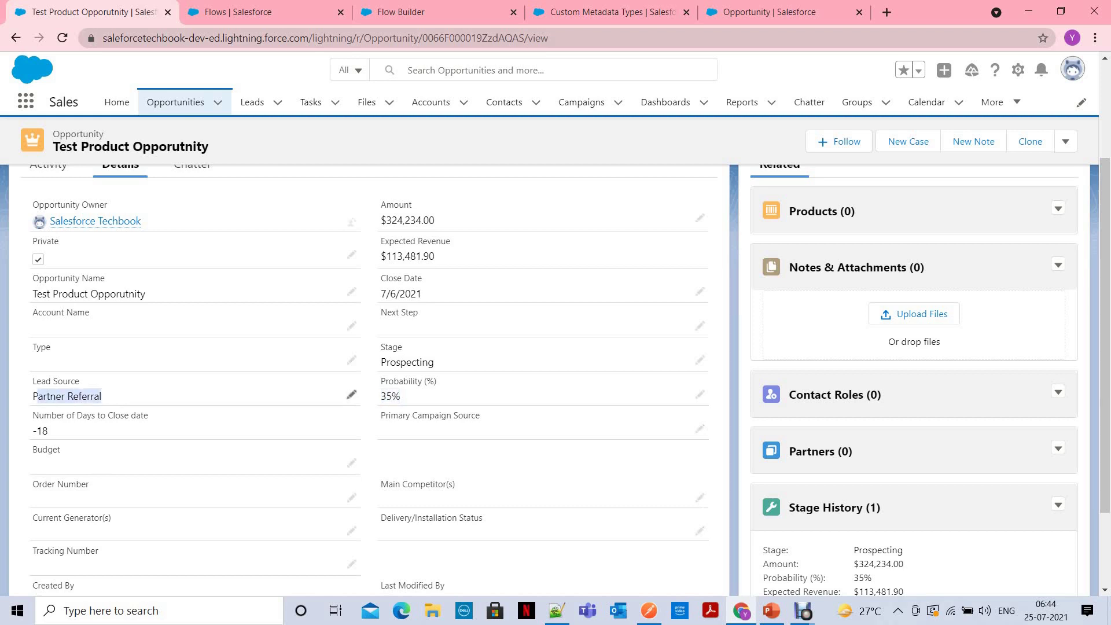
{"action": "left_click_drag", "start_coordinate": [380, 362], "coordinate": [428, 363]}
{"action": "left_click", "coordinate": [607, 12]}
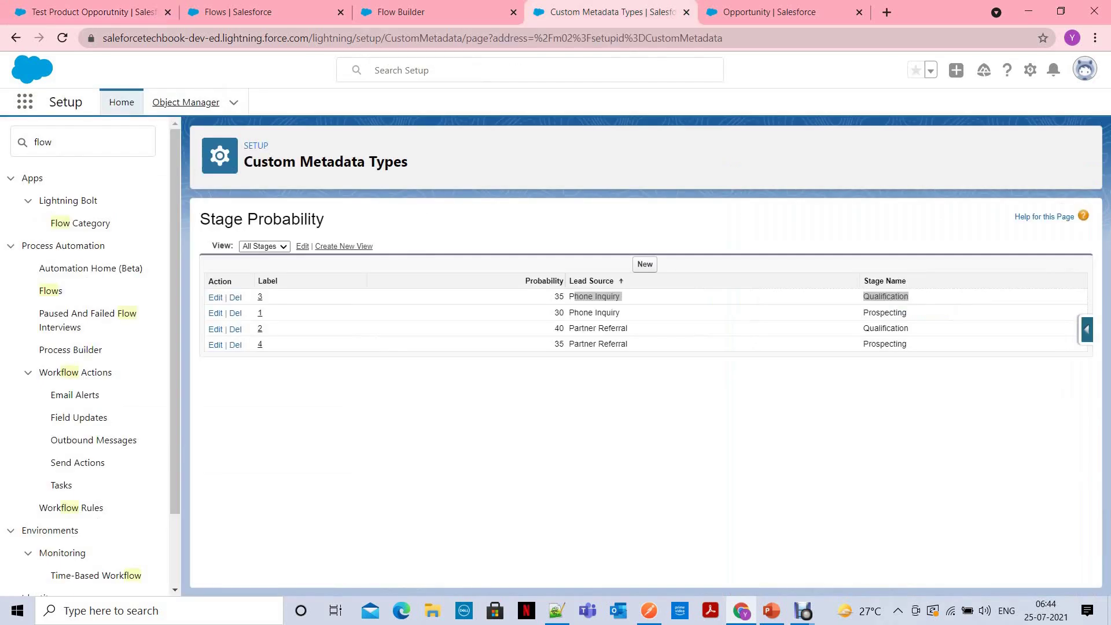
{"action": "left_click_drag", "start_coordinate": [575, 328], "coordinate": [907, 343]}
{"action": "double_click", "coordinate": [559, 344]}
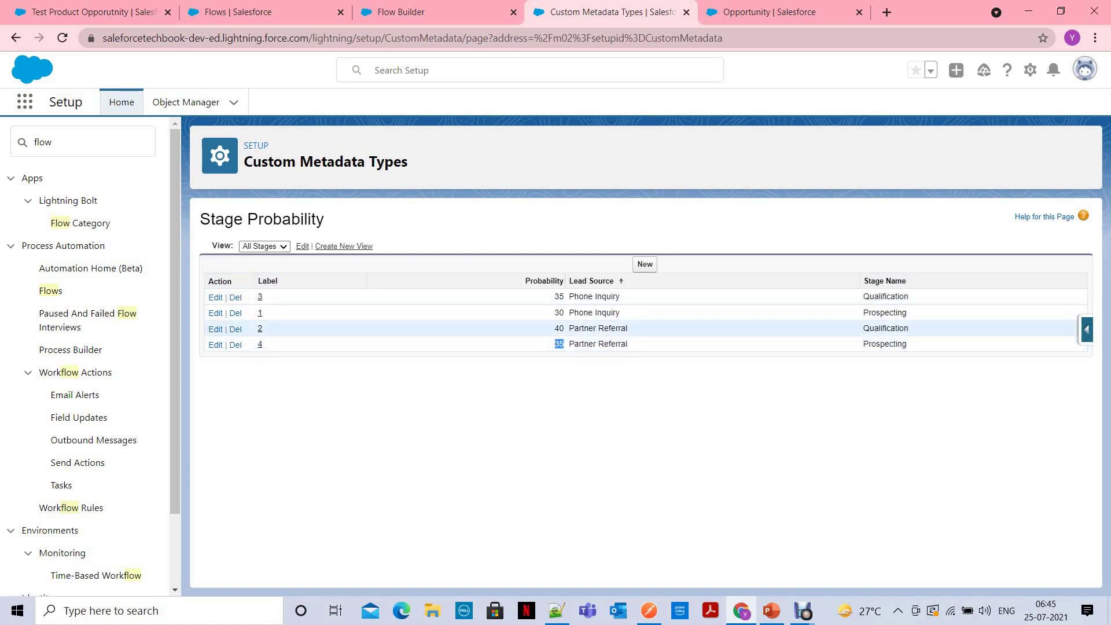
{"action": "left_click_drag", "start_coordinate": [864, 328], "coordinate": [904, 329]}
{"action": "mouse_move", "coordinate": [554, 328]}
{"action": "left_mouse_down"}
{"action": "mouse_move", "coordinate": [584, 328]}
{"action": "mouse_move", "coordinate": [568, 328]}
{"action": "left_mouse_up"}
Change the Test Product Opporutnity record's stage to Qualification, save it, and check its probability.
{"action": "left_click", "coordinate": [86, 11]}
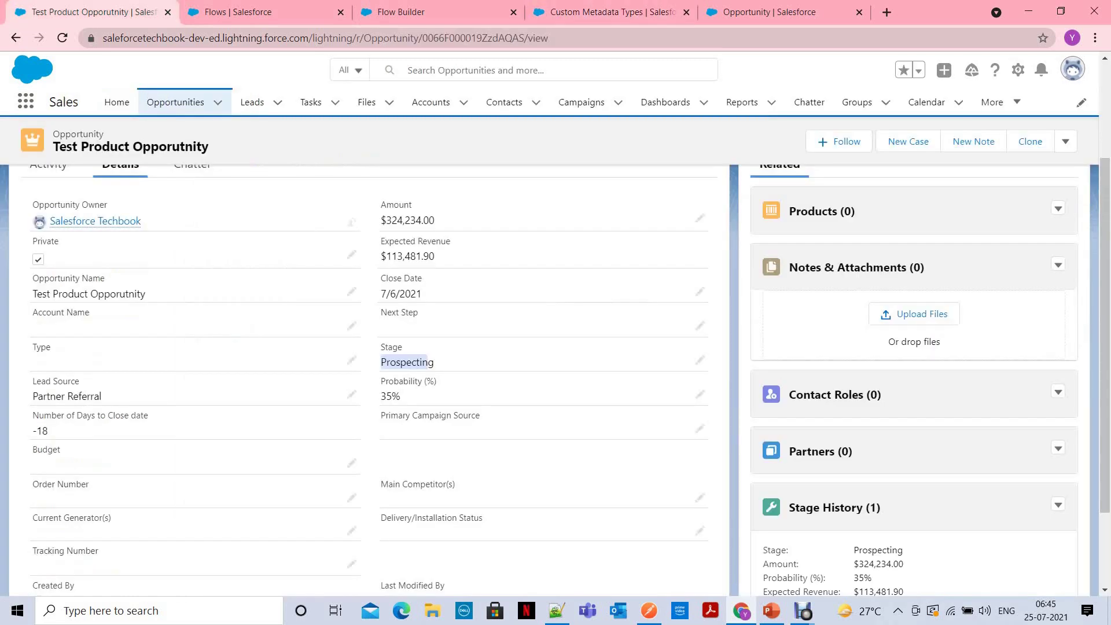
{"action": "left_click", "coordinate": [700, 360]}
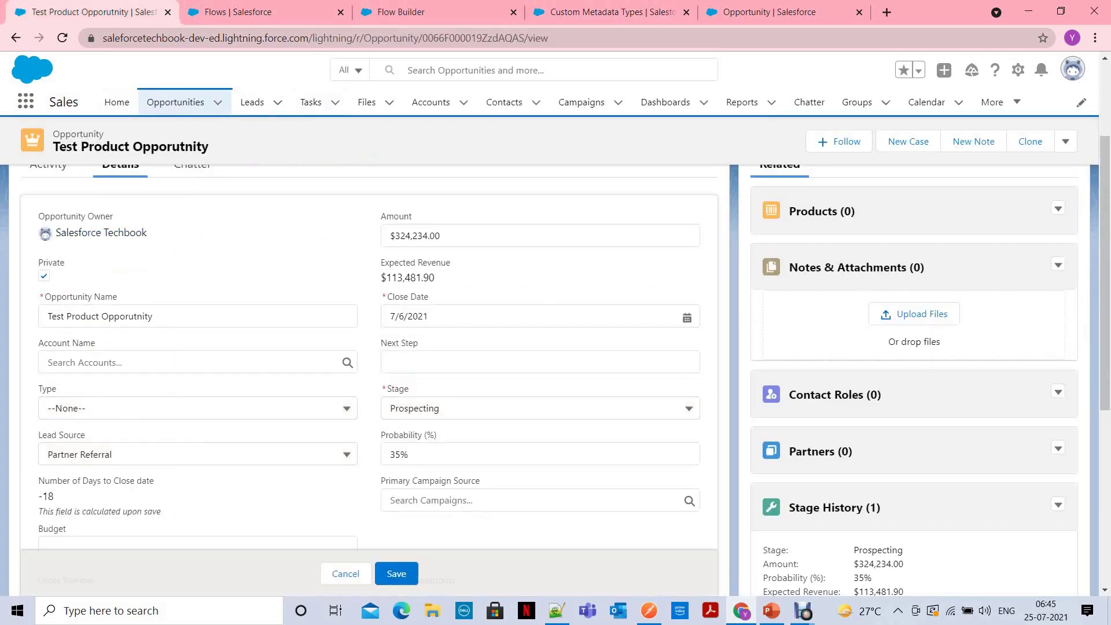
{"action": "left_click", "coordinate": [539, 408]}
{"action": "left_click", "coordinate": [434, 261]}
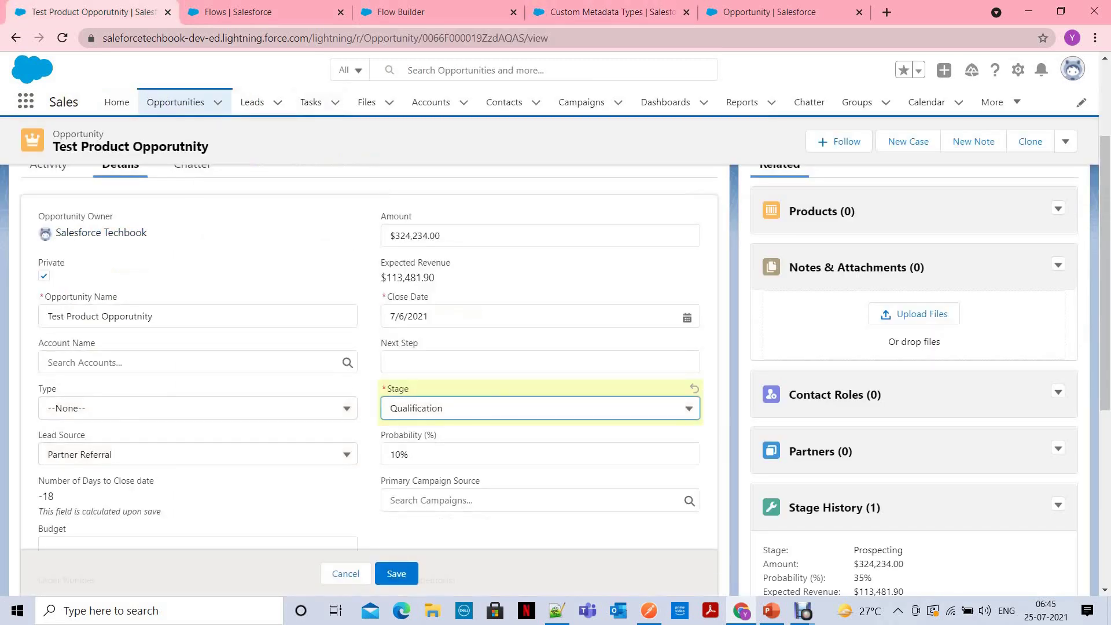
{"action": "left_click", "coordinate": [397, 573]}
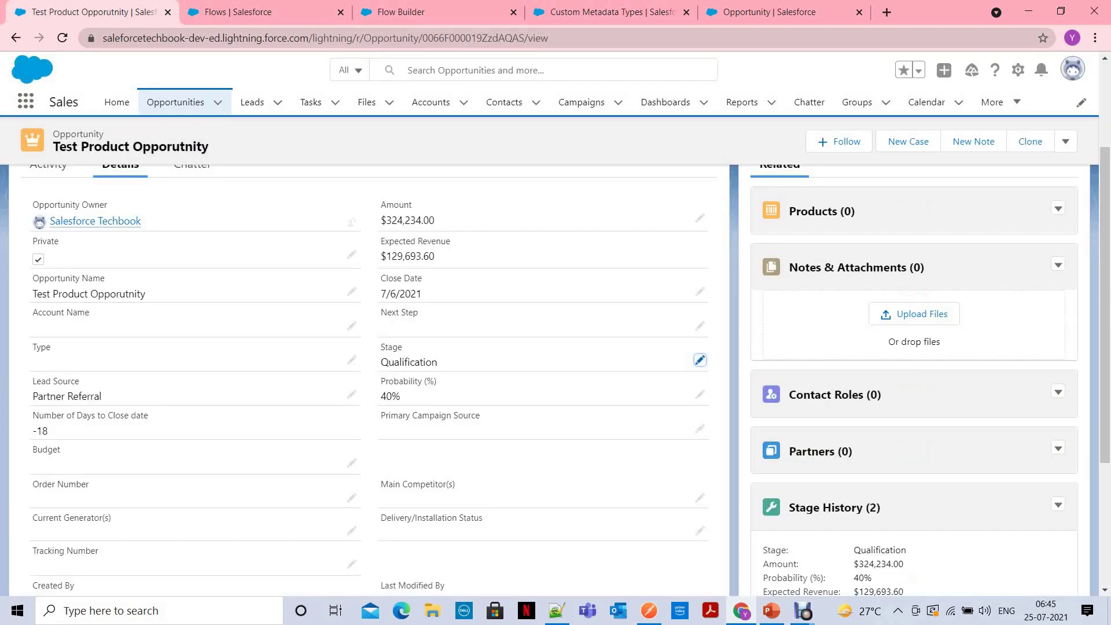
{"action": "left_click_drag", "start_coordinate": [380, 396], "coordinate": [400, 397]}
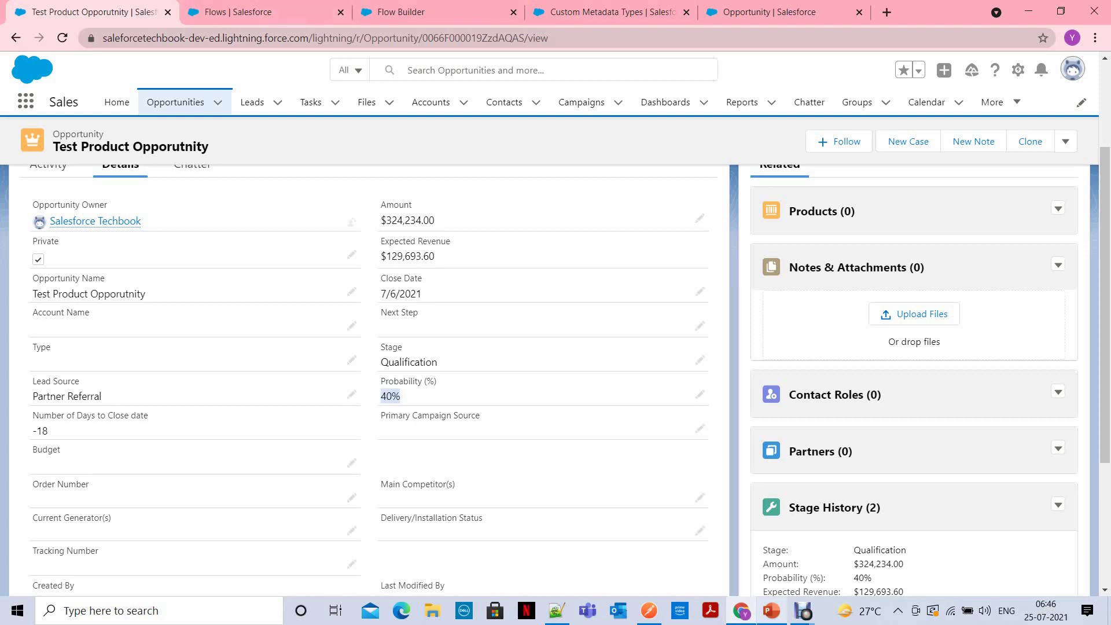
Switch to the Flows - (Field Updates) presentation in PowerPoint and show the closing subscribe slide.
{"action": "left_click", "coordinate": [771, 611]}
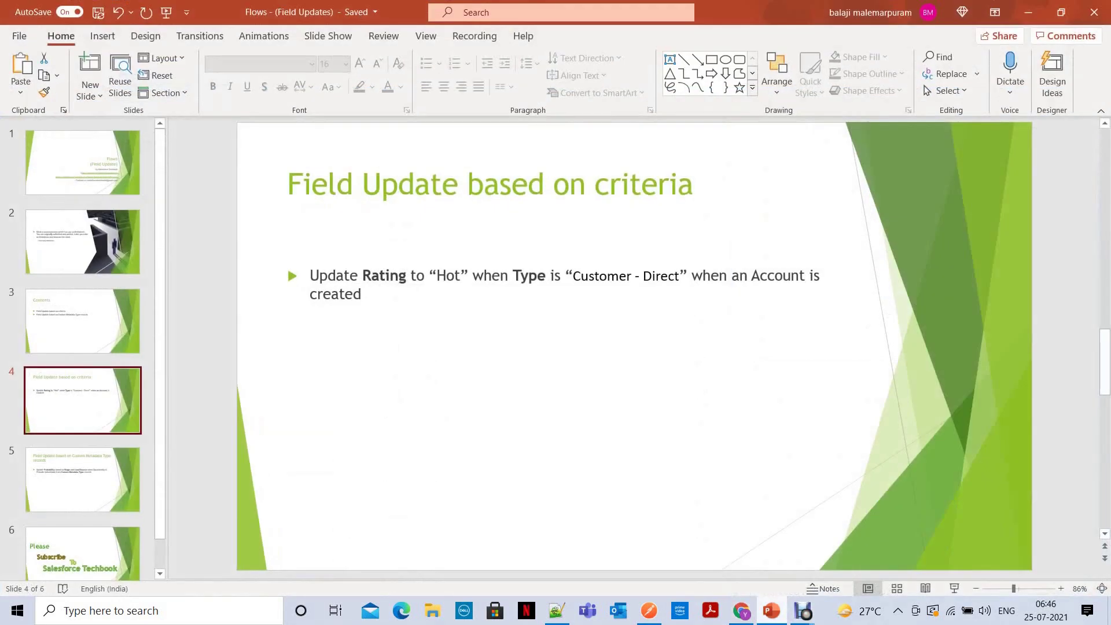
{"action": "scroll", "coordinate": [82, 521], "scroll_direction": "down", "scroll_amount": 1}
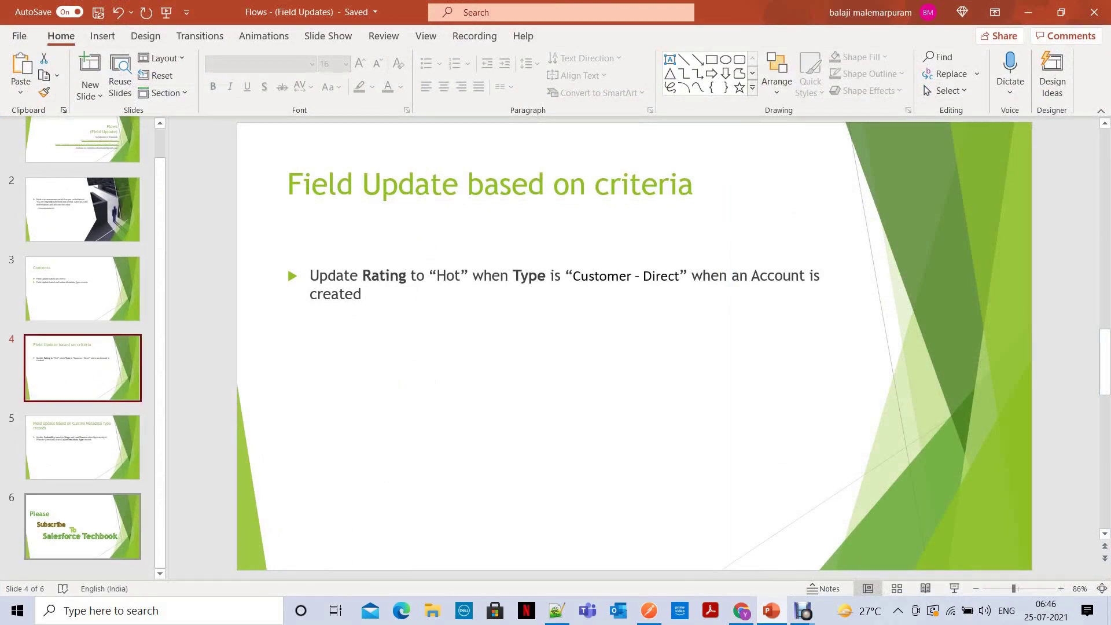
{"action": "left_click", "coordinate": [82, 526]}
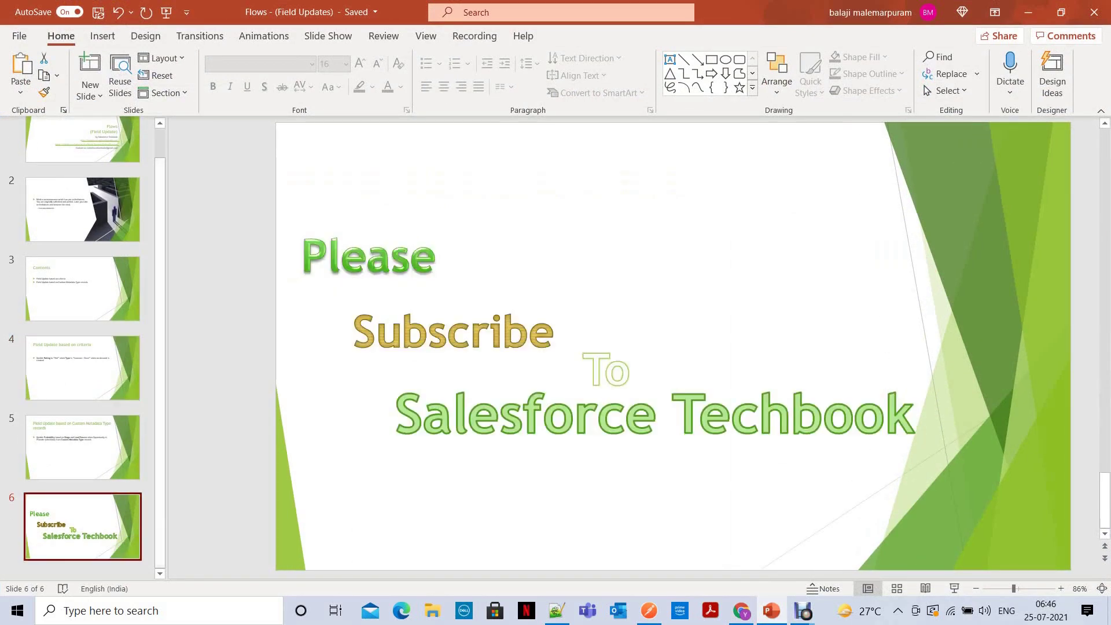